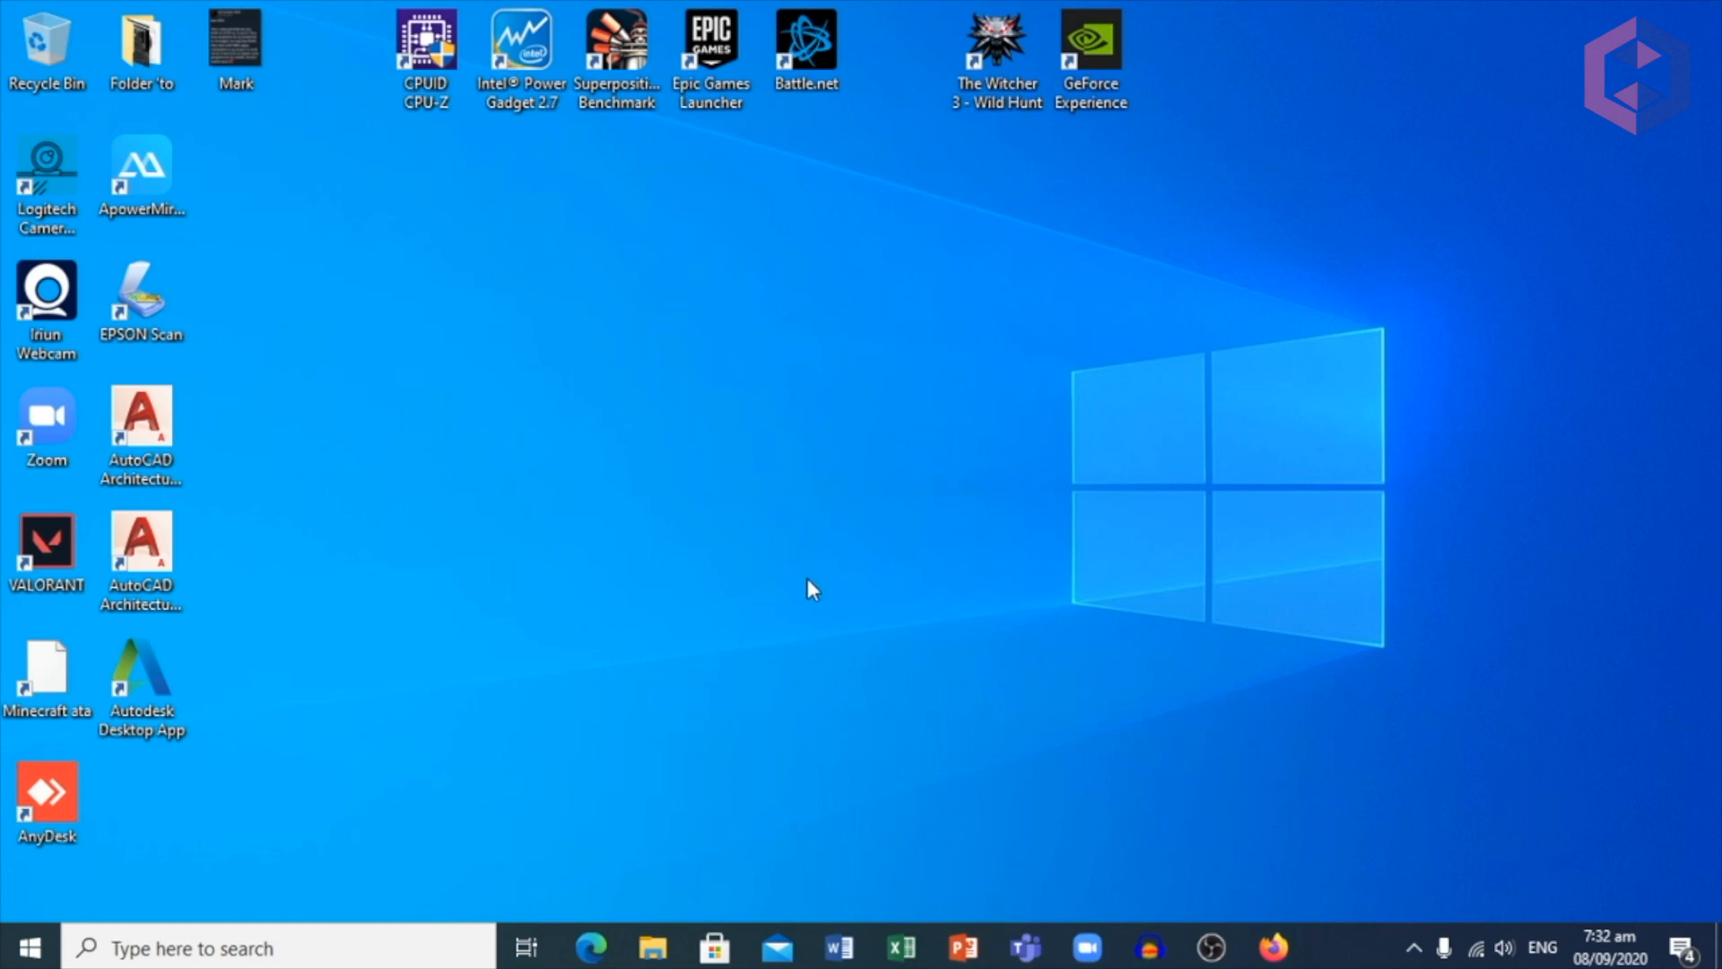
Open File Explorer and check the capacity of the Files 4GB (F:) drive in its properties.
click(653, 947)
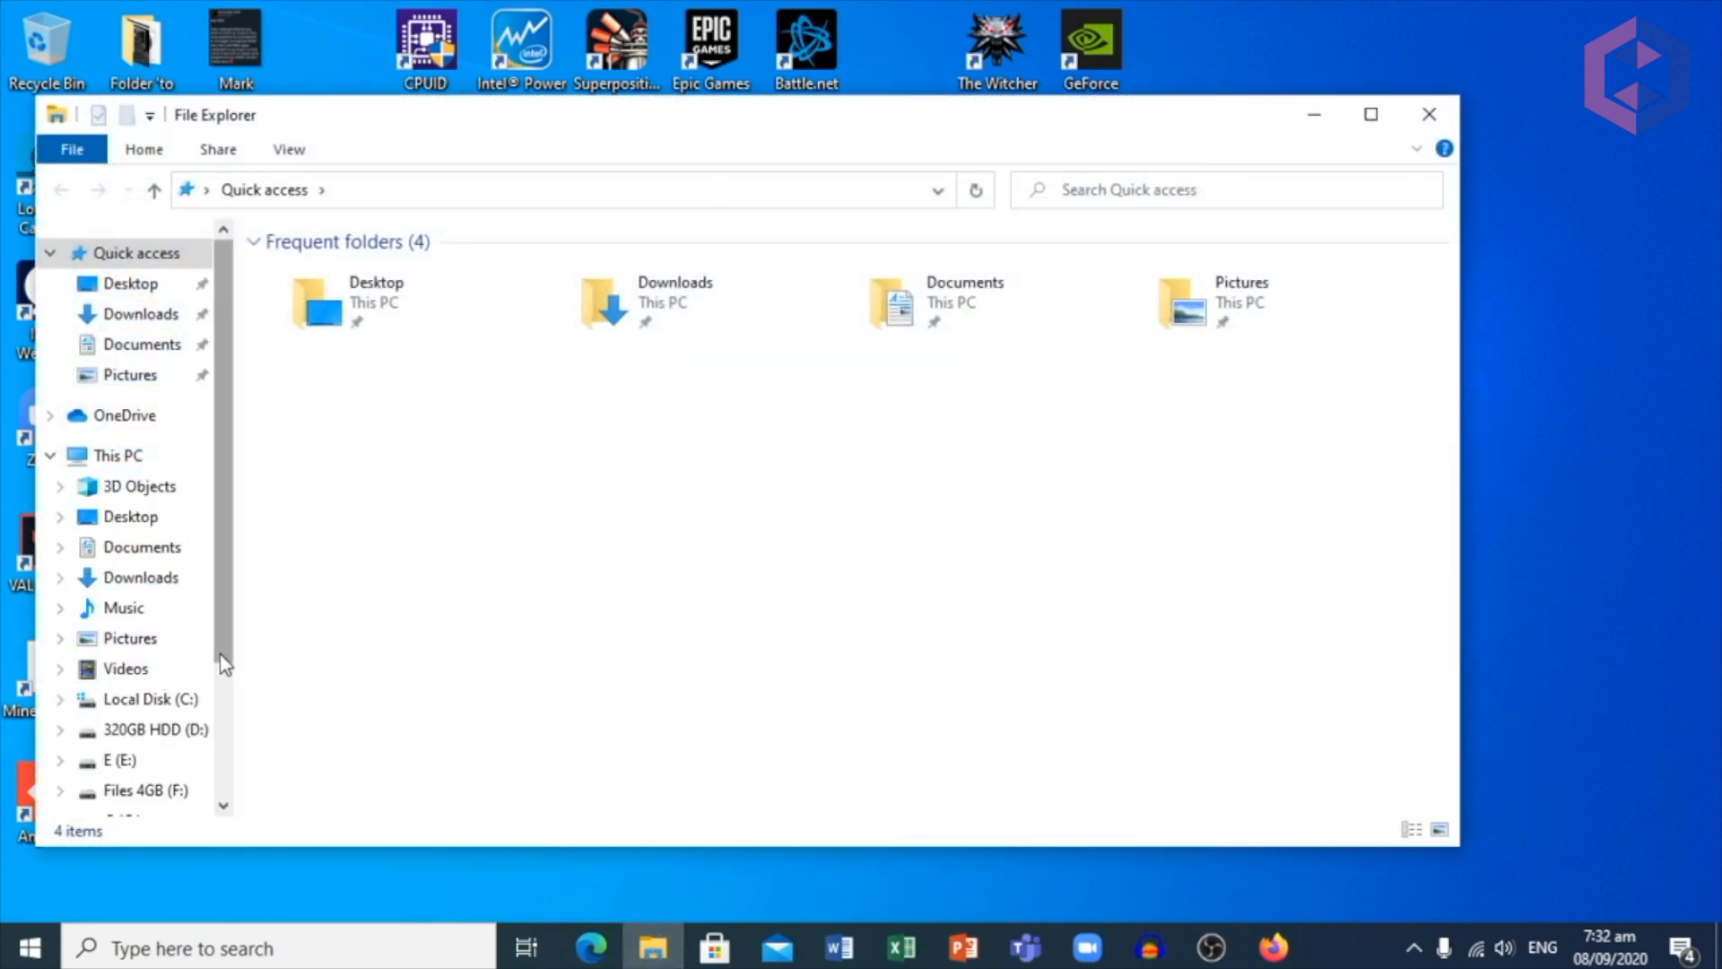
drag(219, 655, 222, 736)
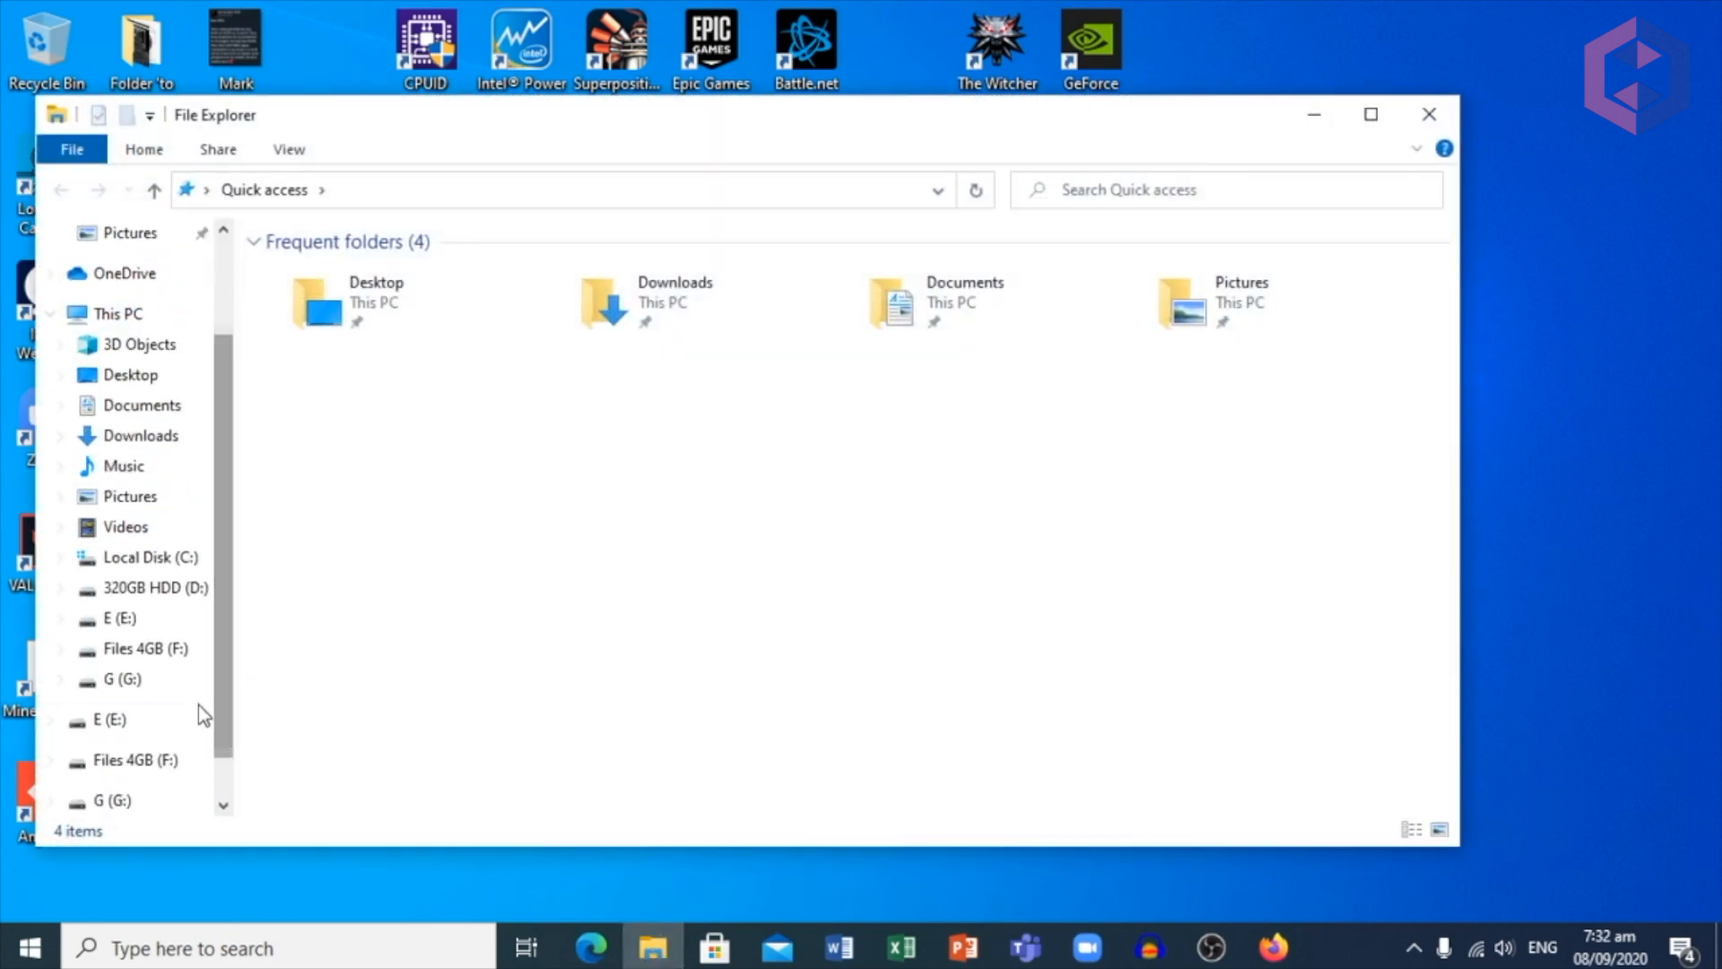
click(121, 652)
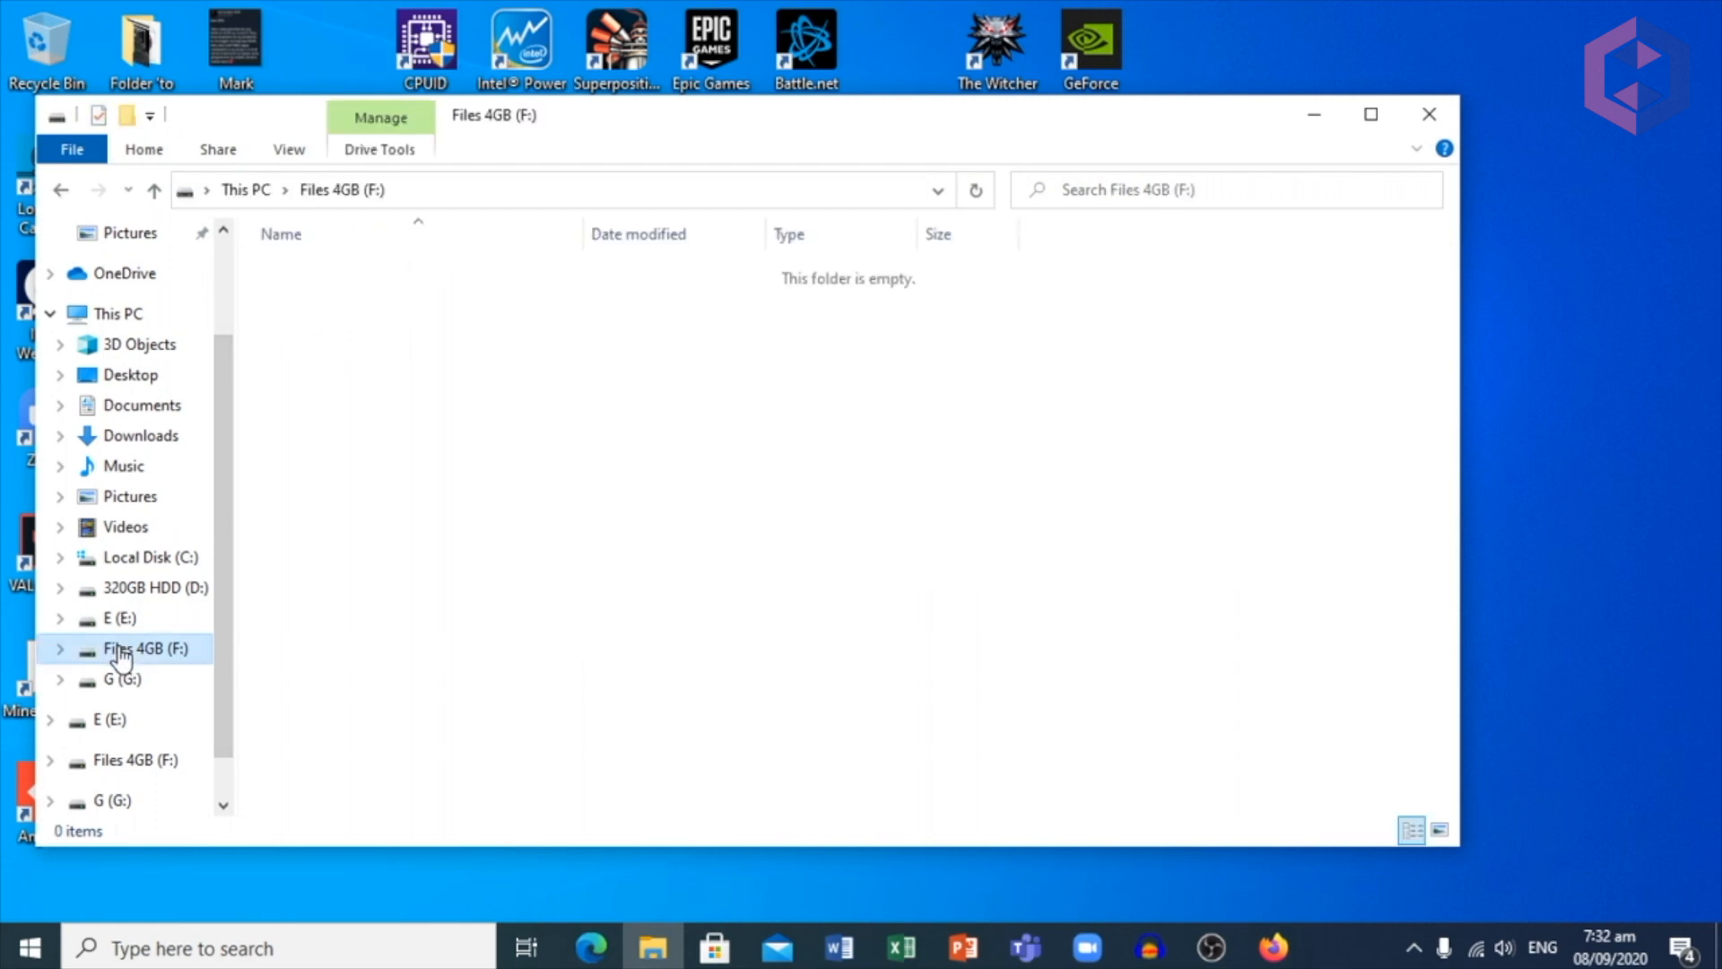
right_click(121, 653)
click(370, 904)
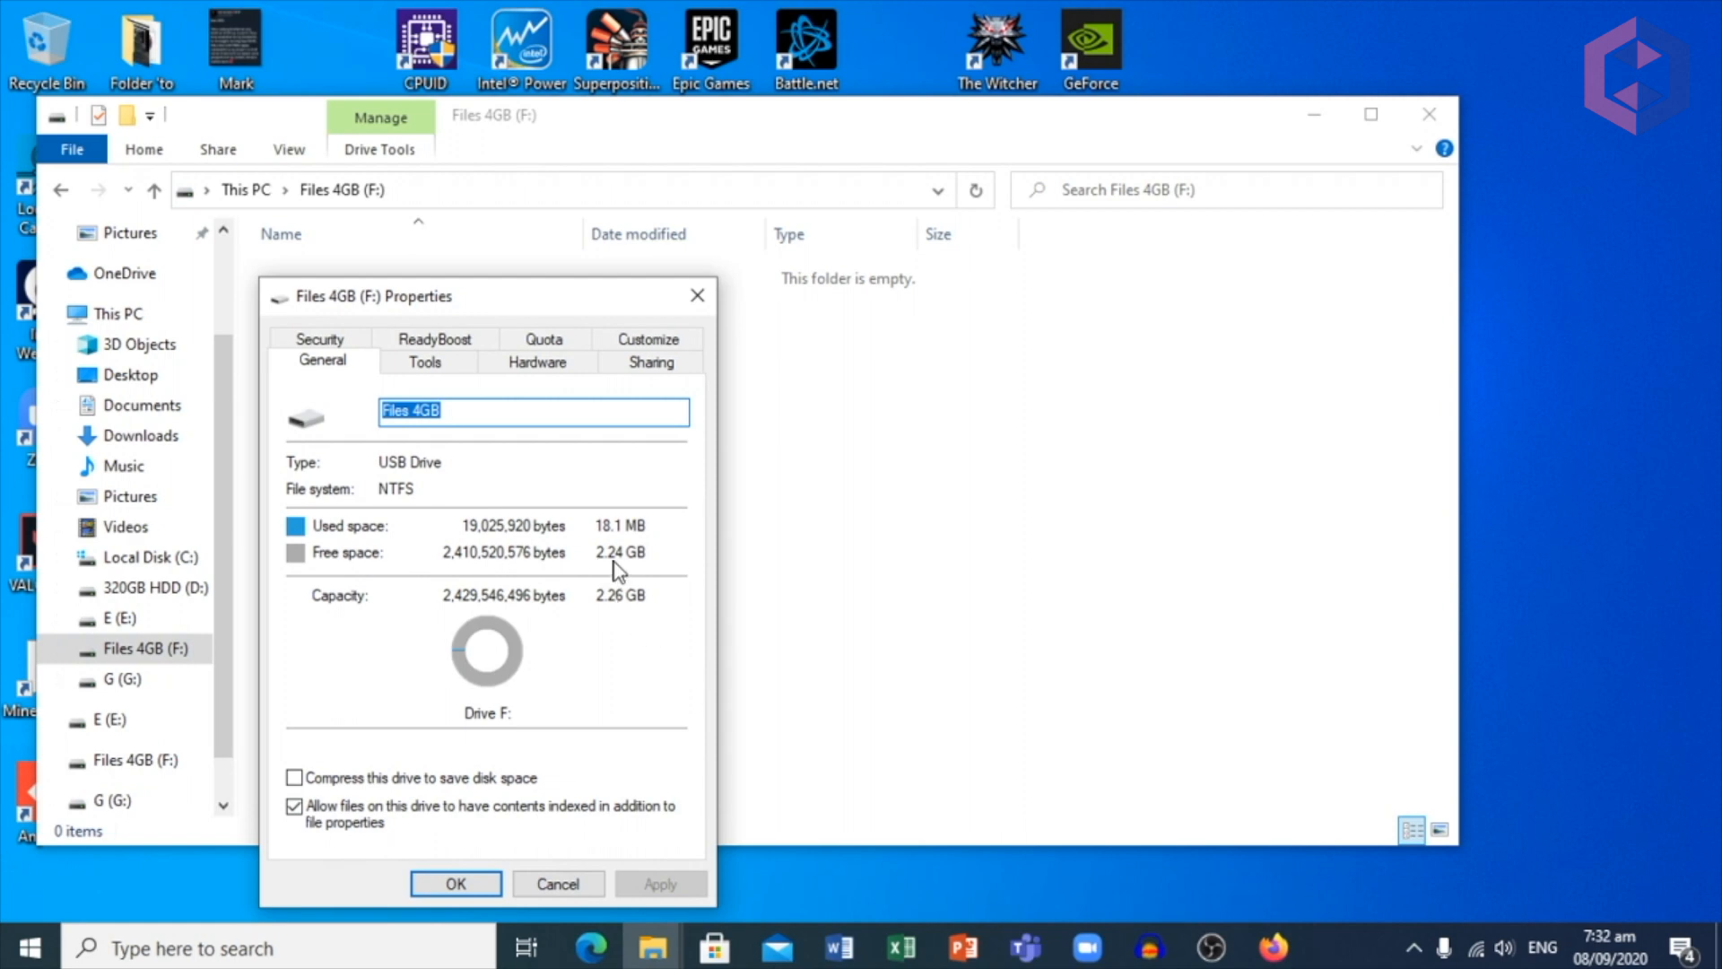
click(557, 884)
Check the capacity and file system of the G (G:) drive in its properties.
click(135, 683)
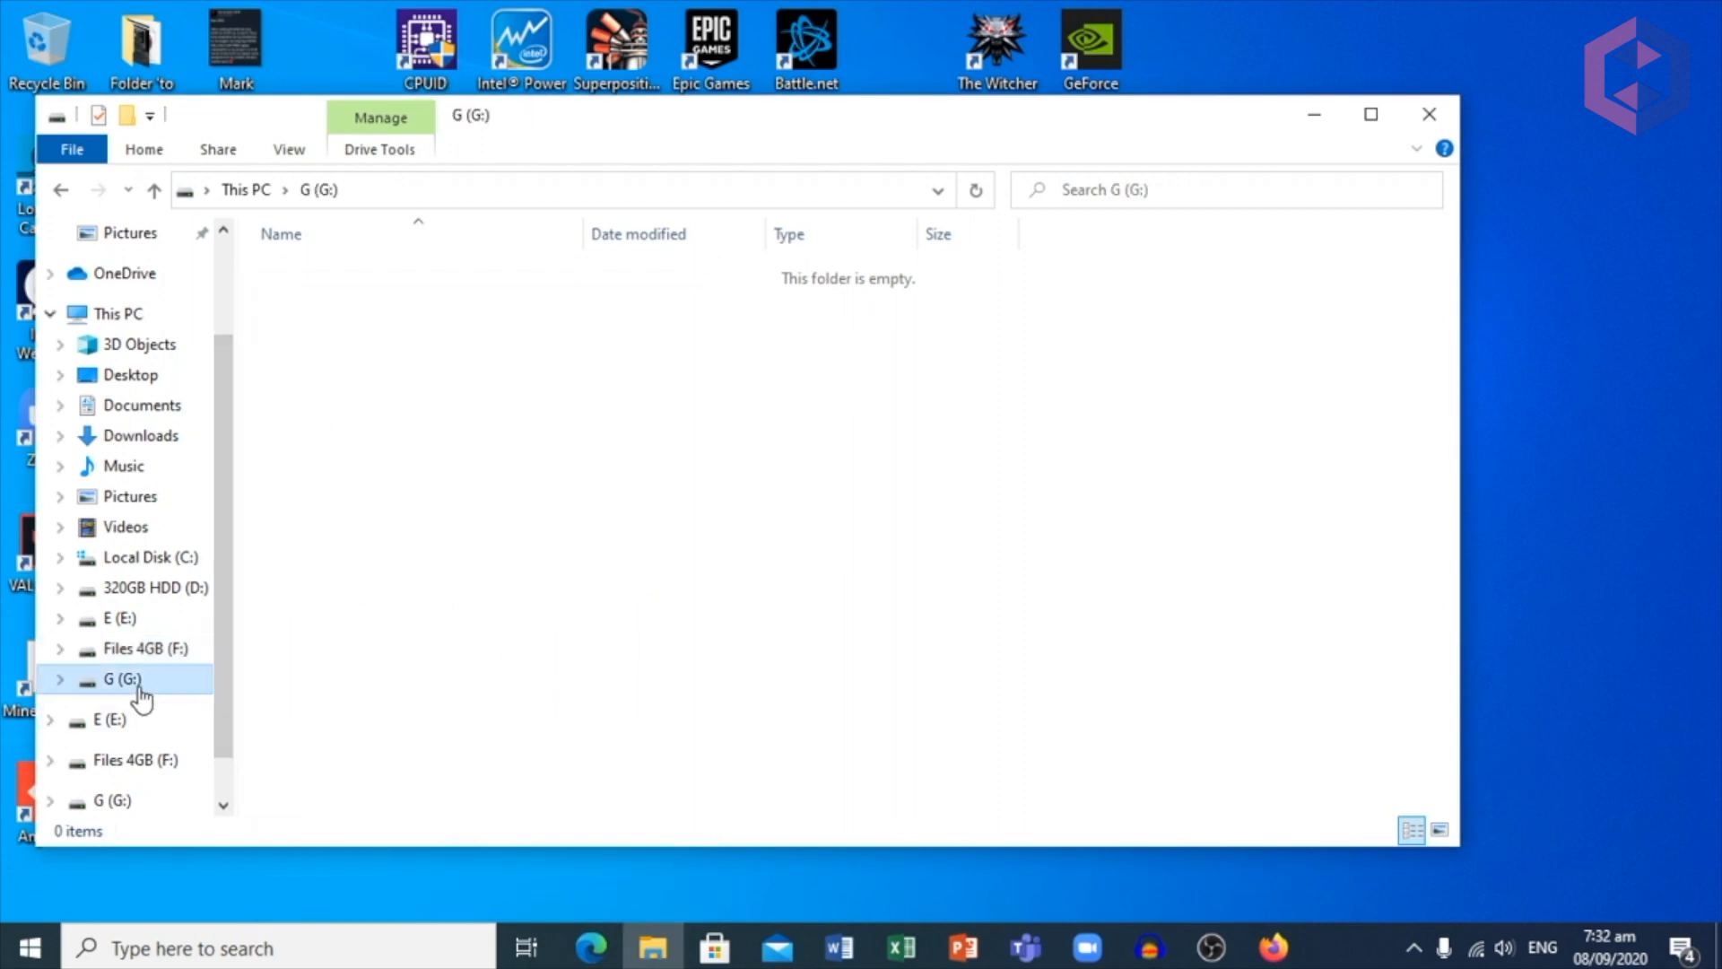
right_click(139, 685)
click(274, 898)
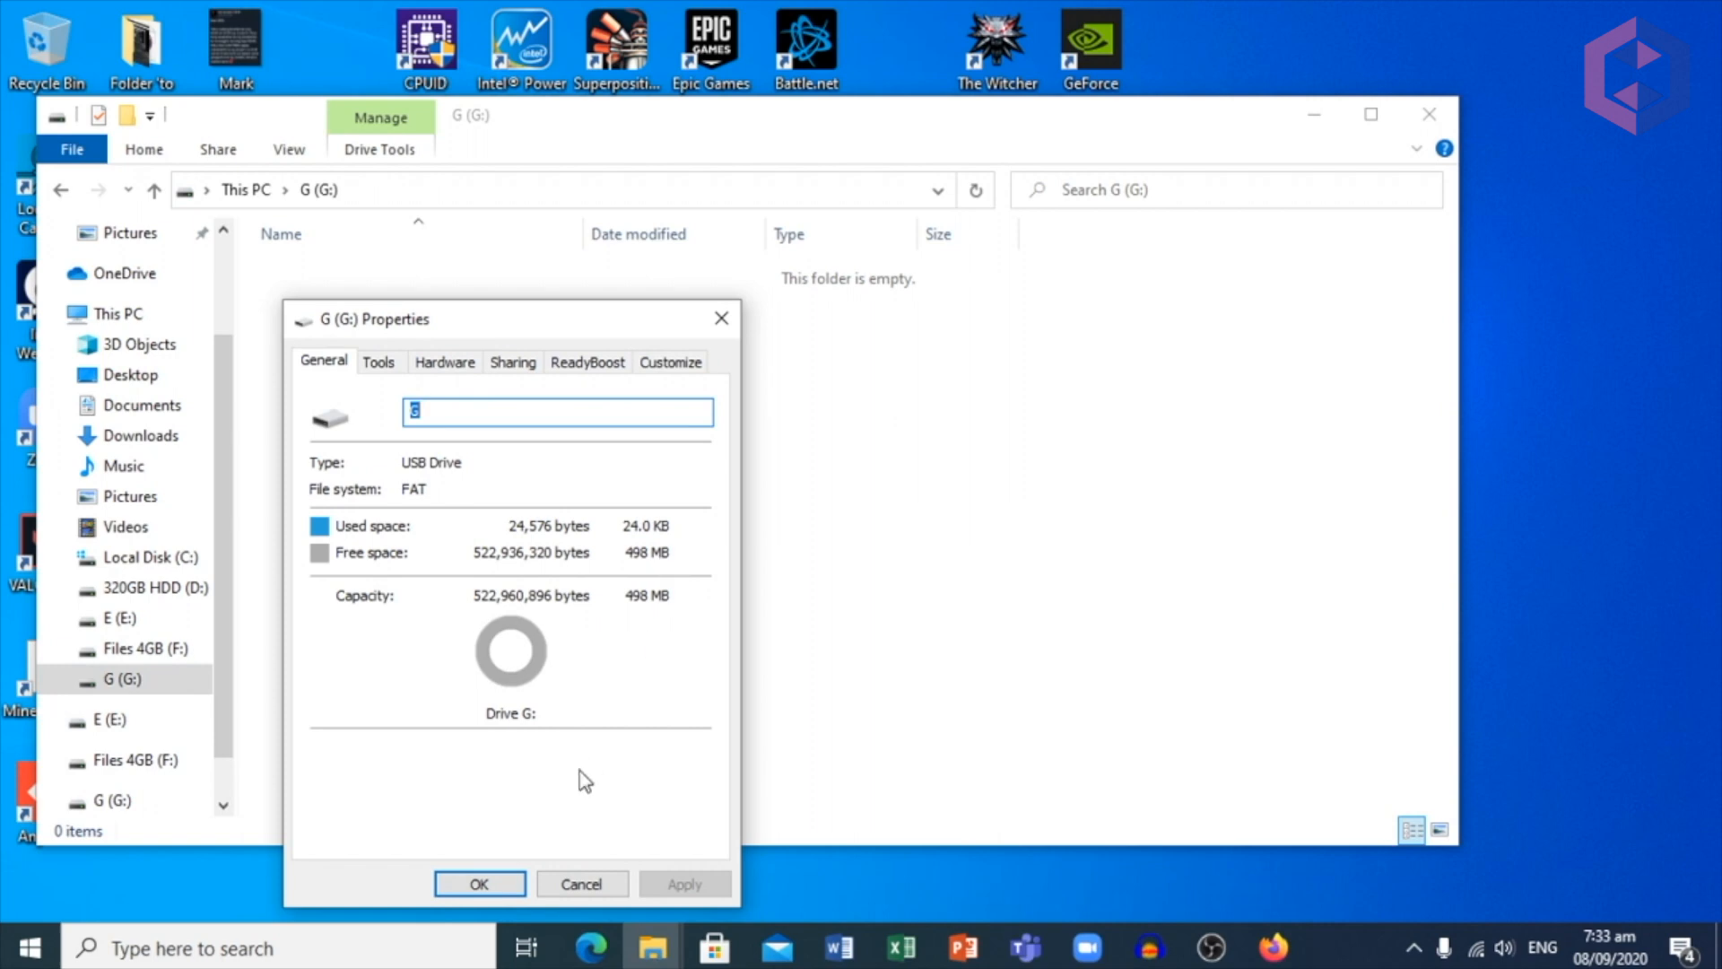
click(556, 881)
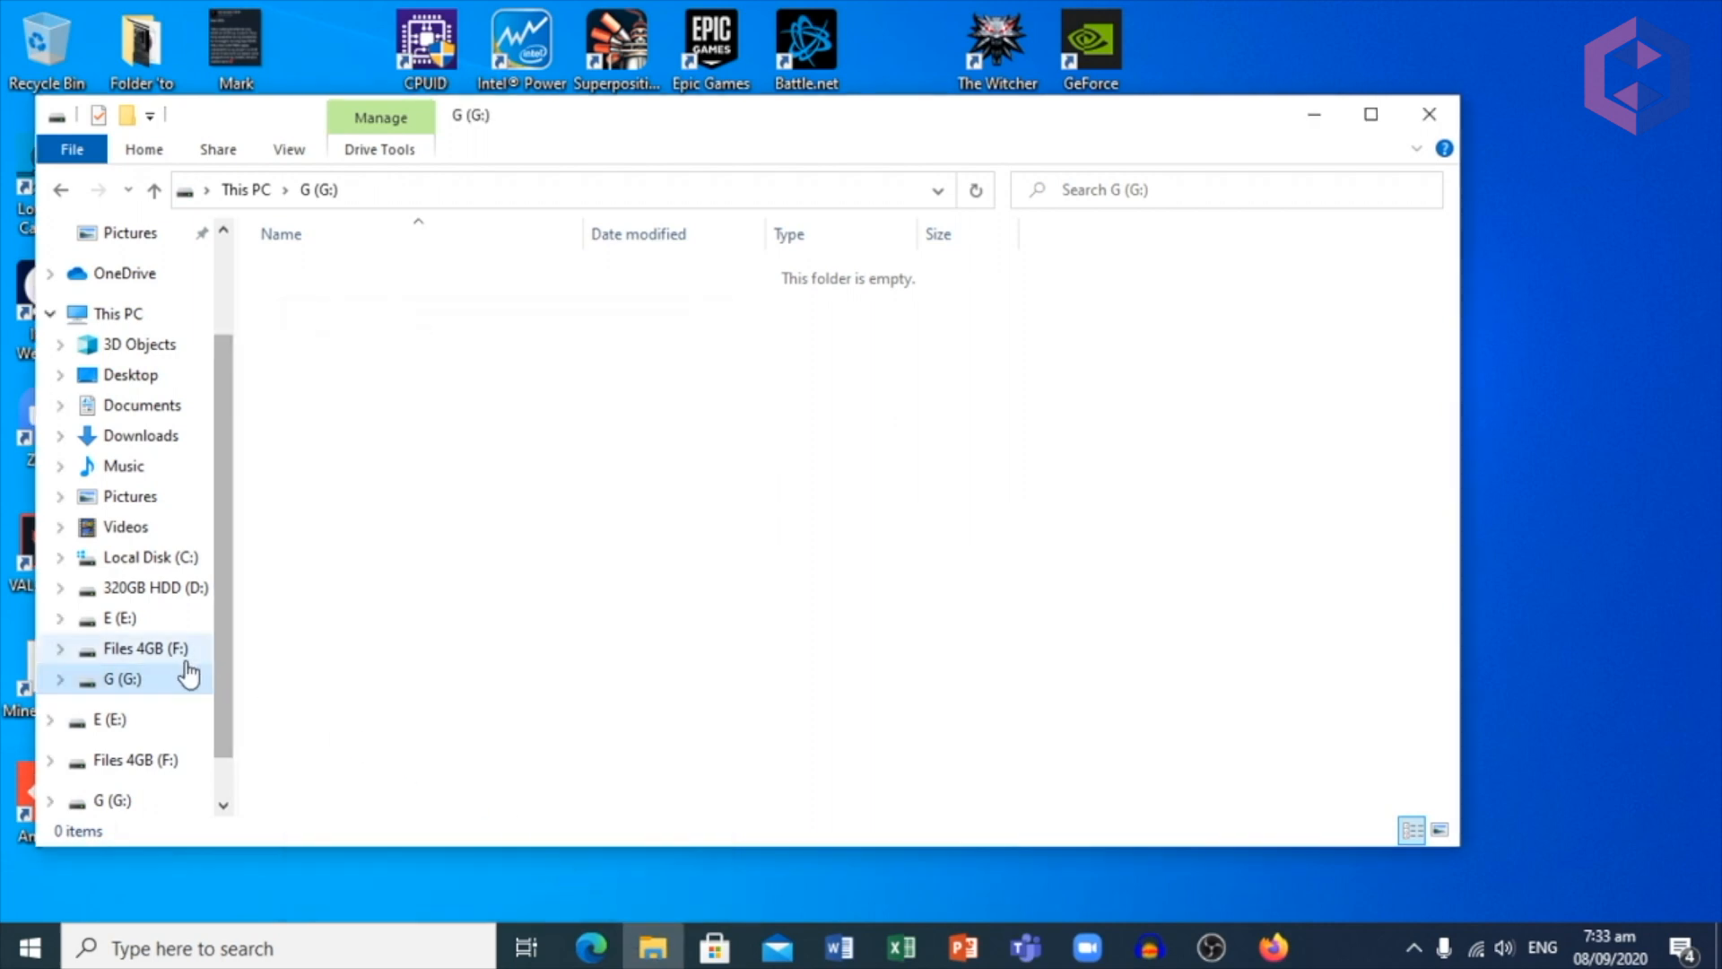
Eject the Files 4GB (F:) USB drive.
click(103, 651)
right_click(103, 652)
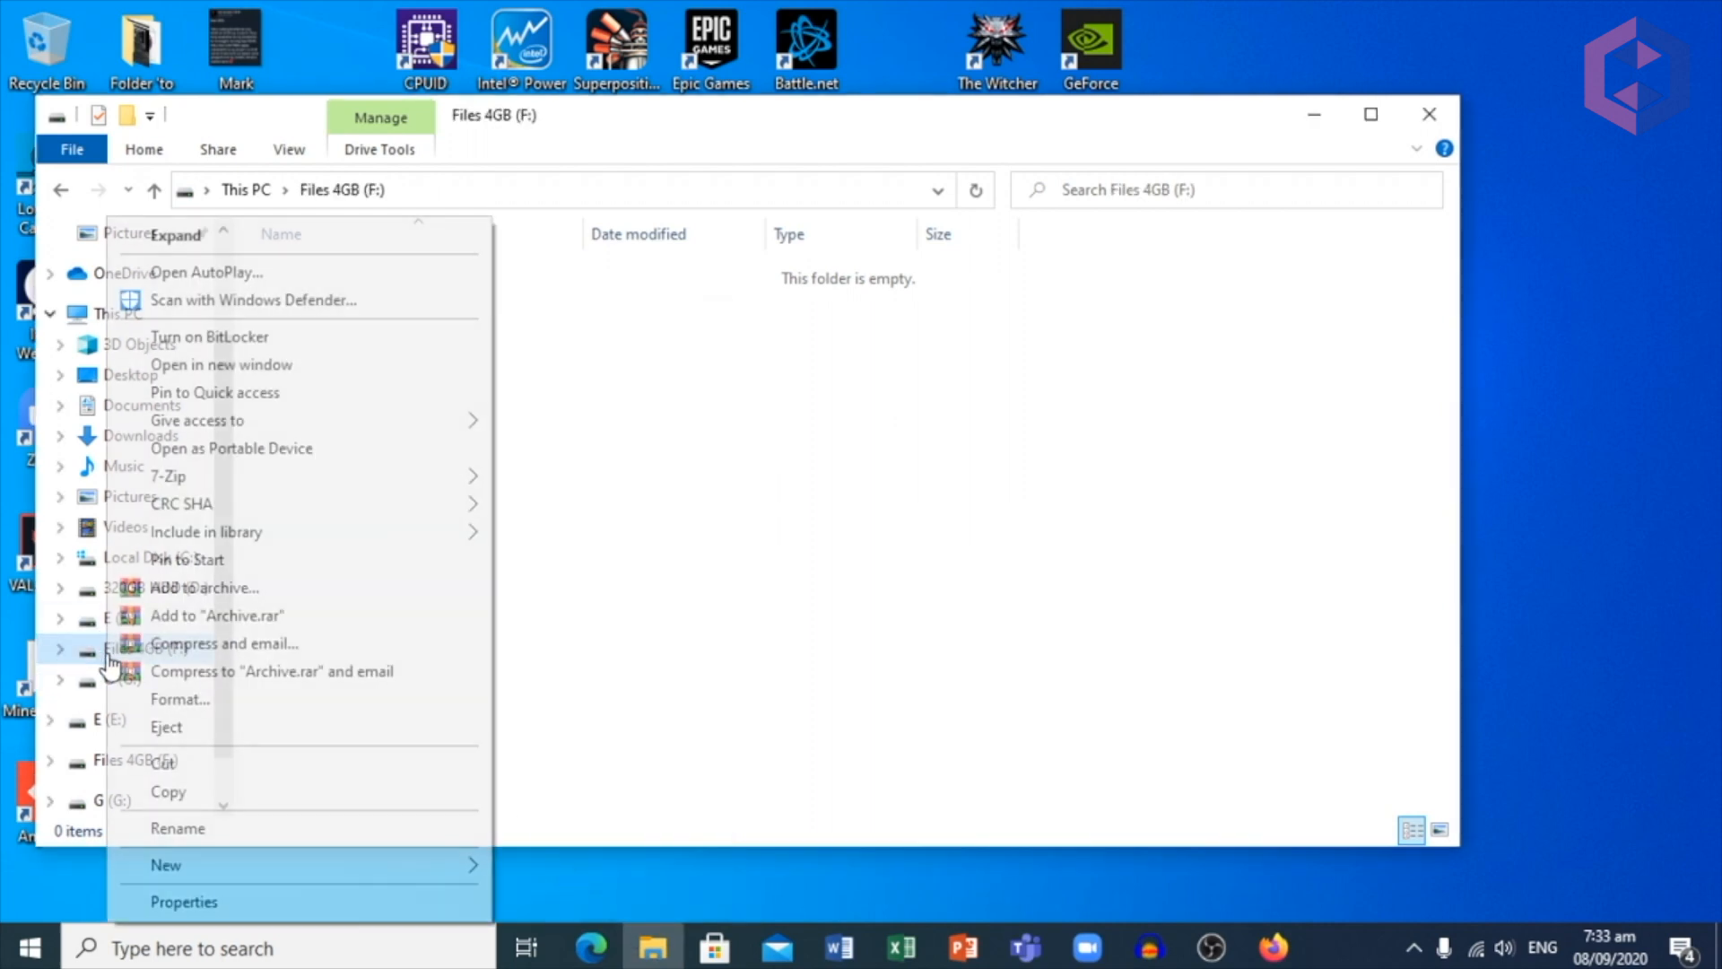
click(259, 728)
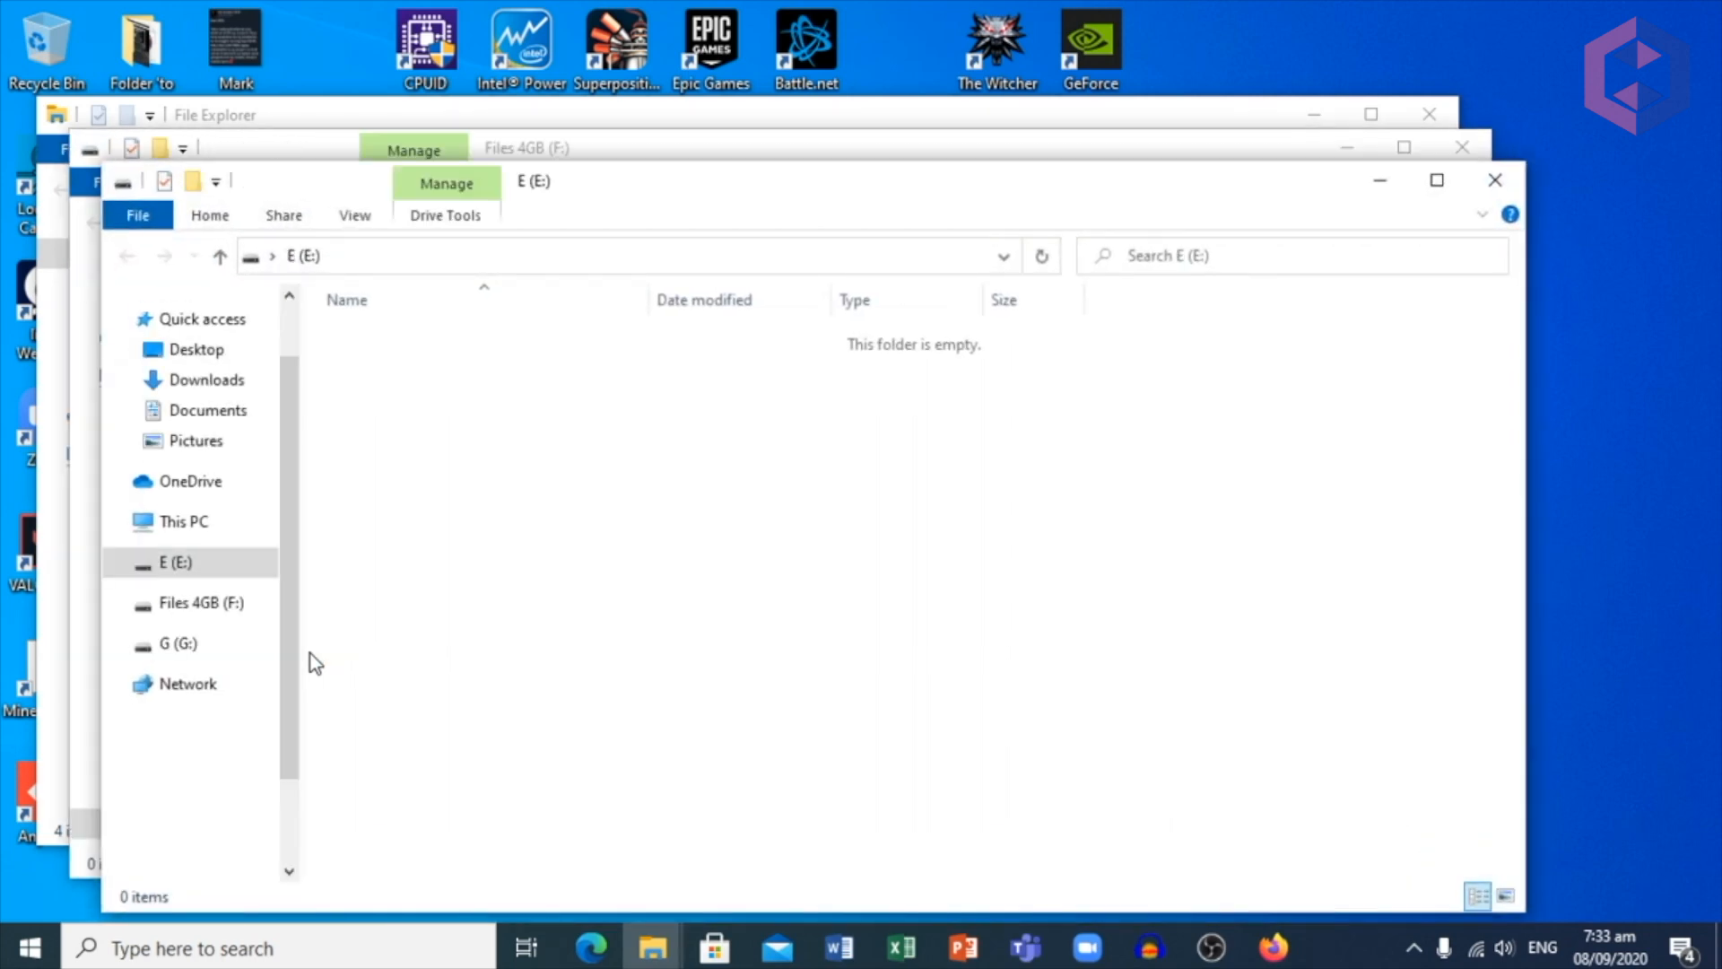
Close the extra File Explorer windows showing the E:, G: and Files 4GB (F:) drives.
click(1509, 168)
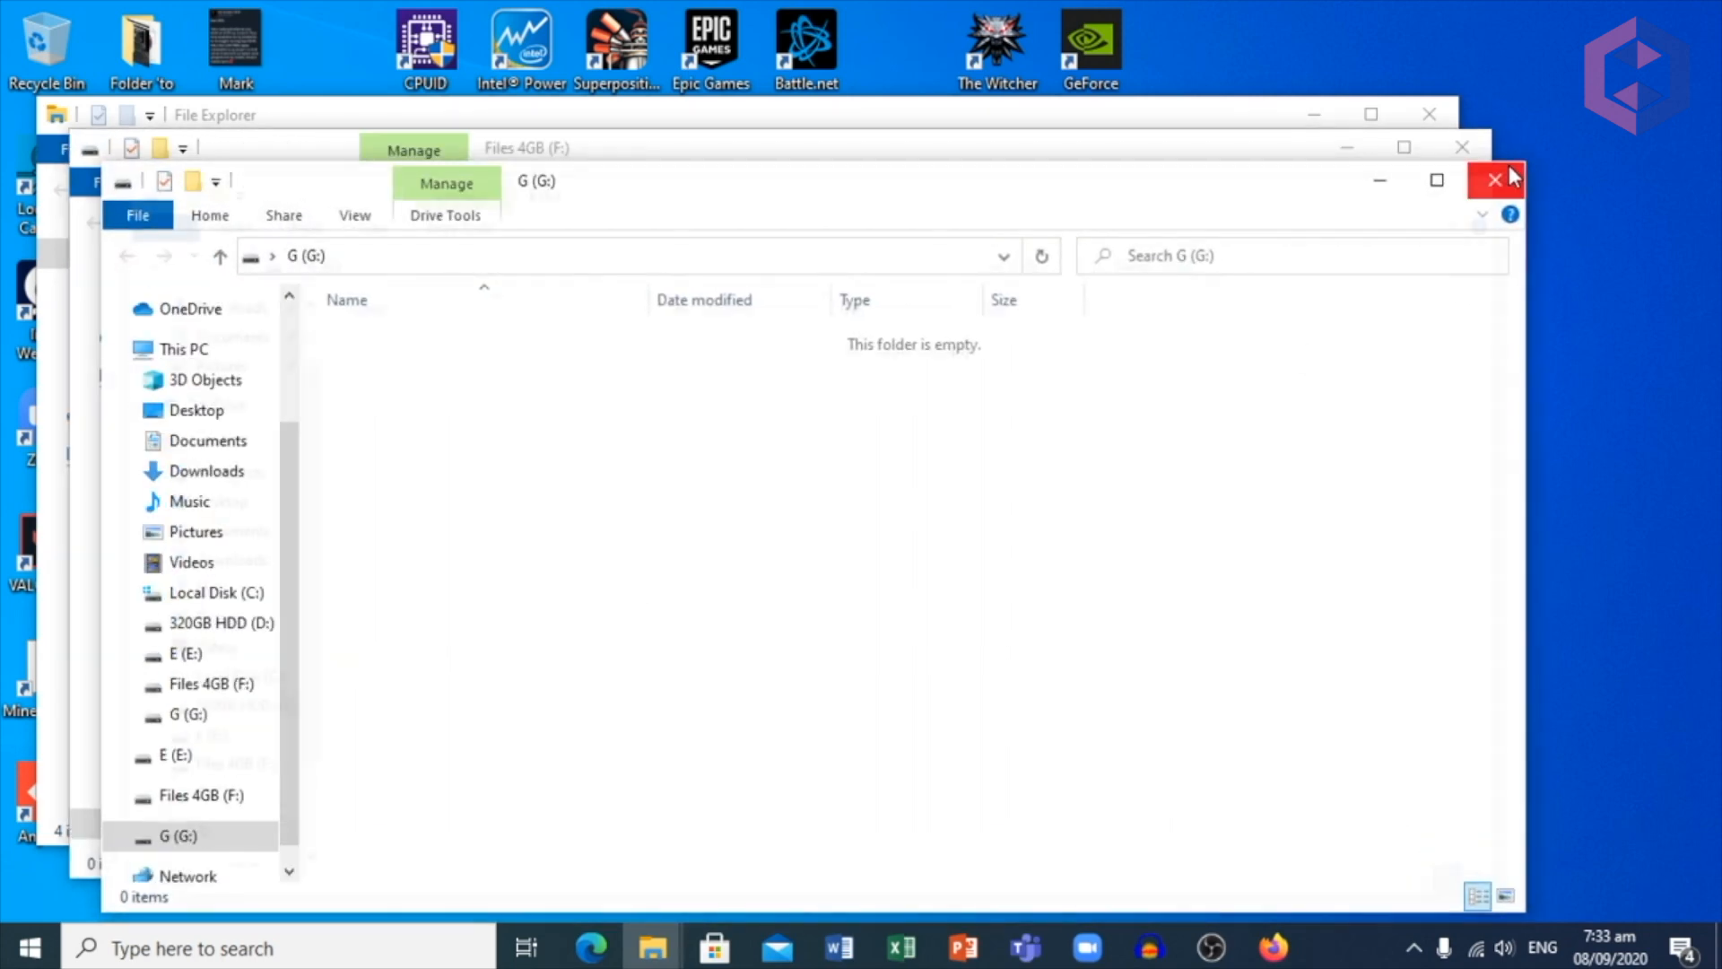
click(1498, 179)
click(1462, 147)
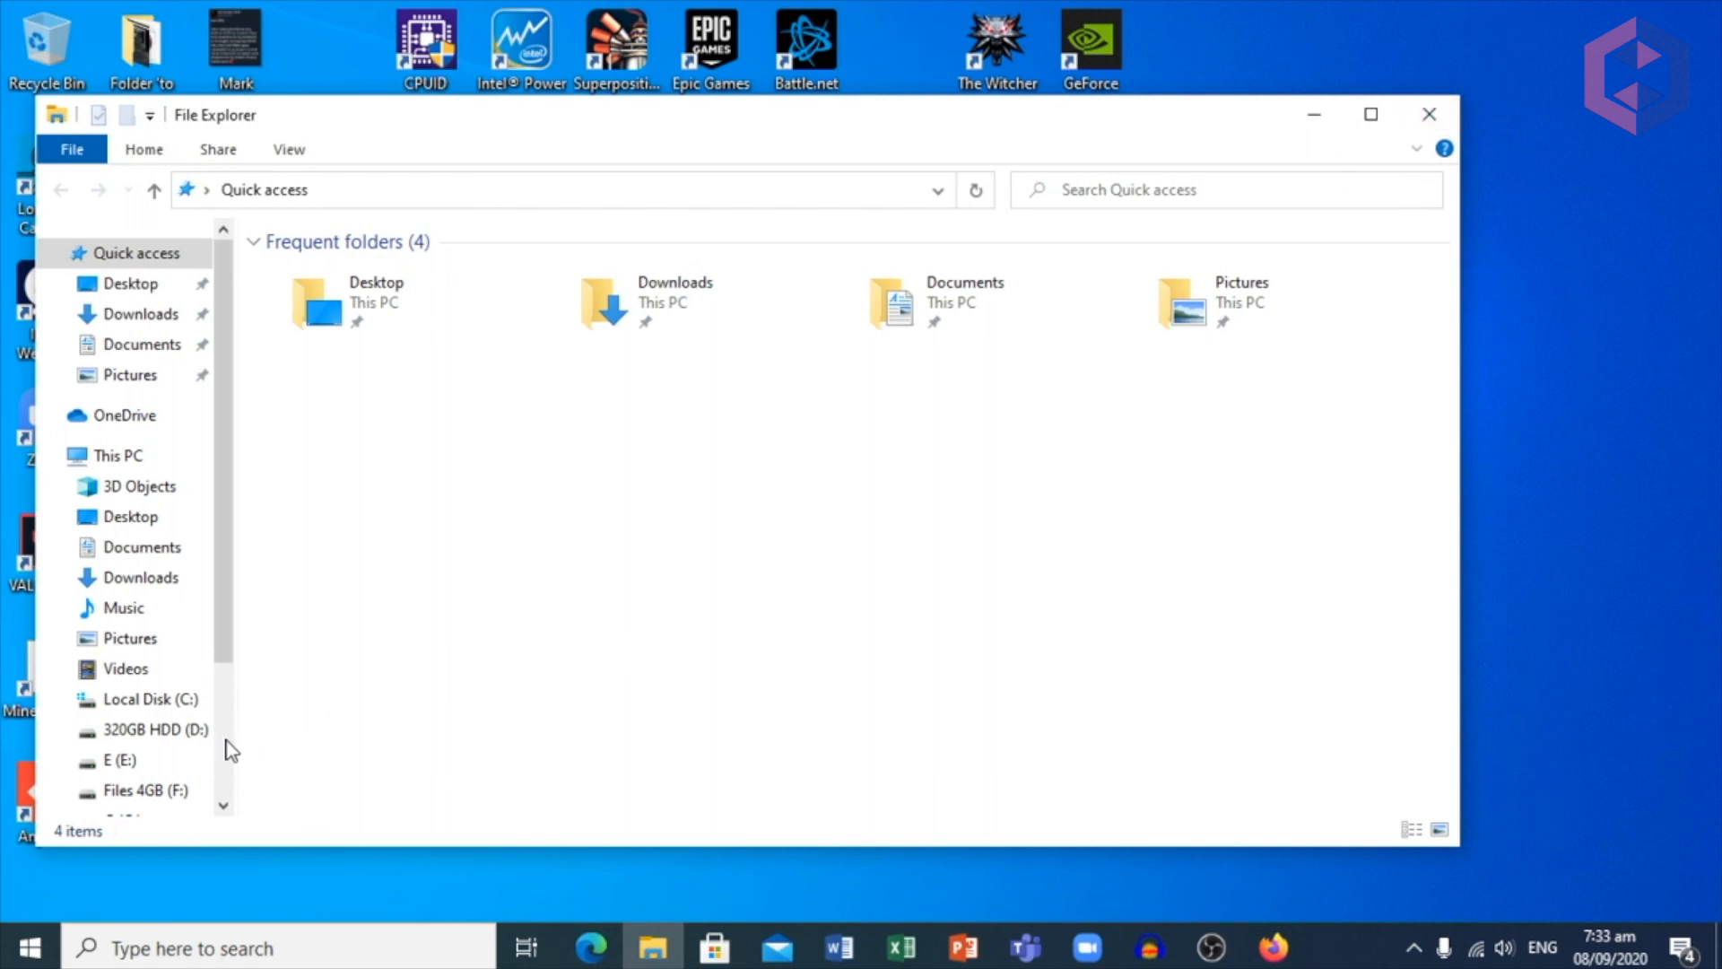
View the contents of the Files 4GB (F:) drive and close File Explorer.
scroll(224, 741, down, 3)
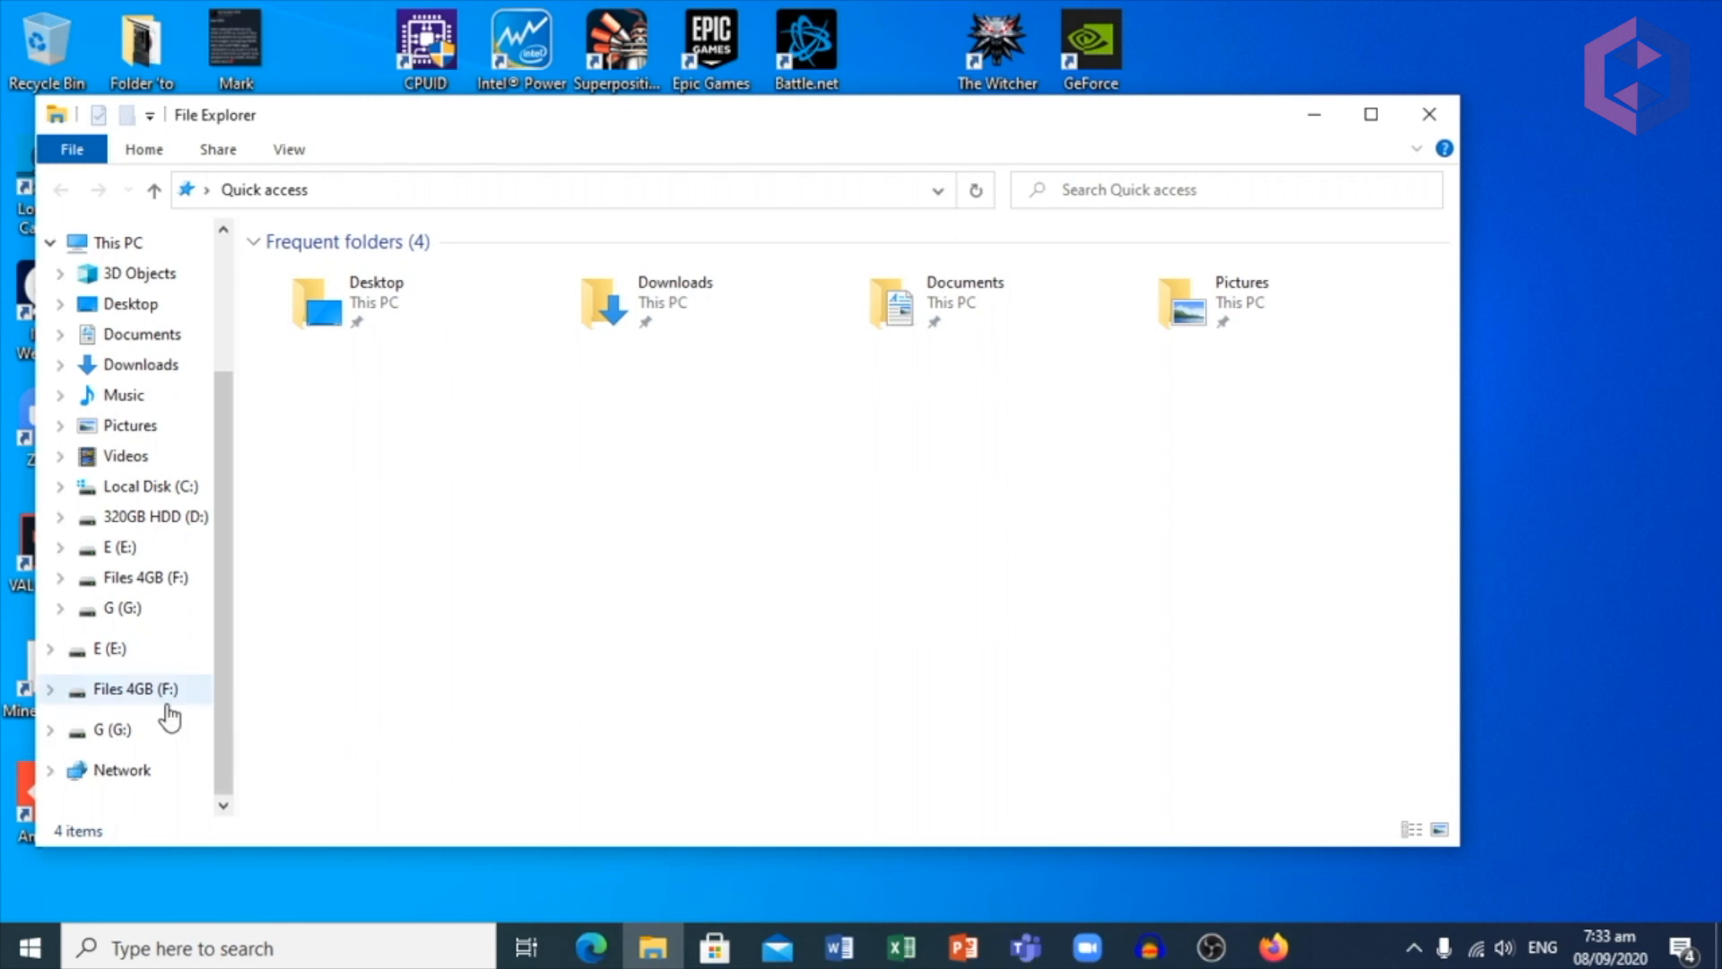
click(134, 689)
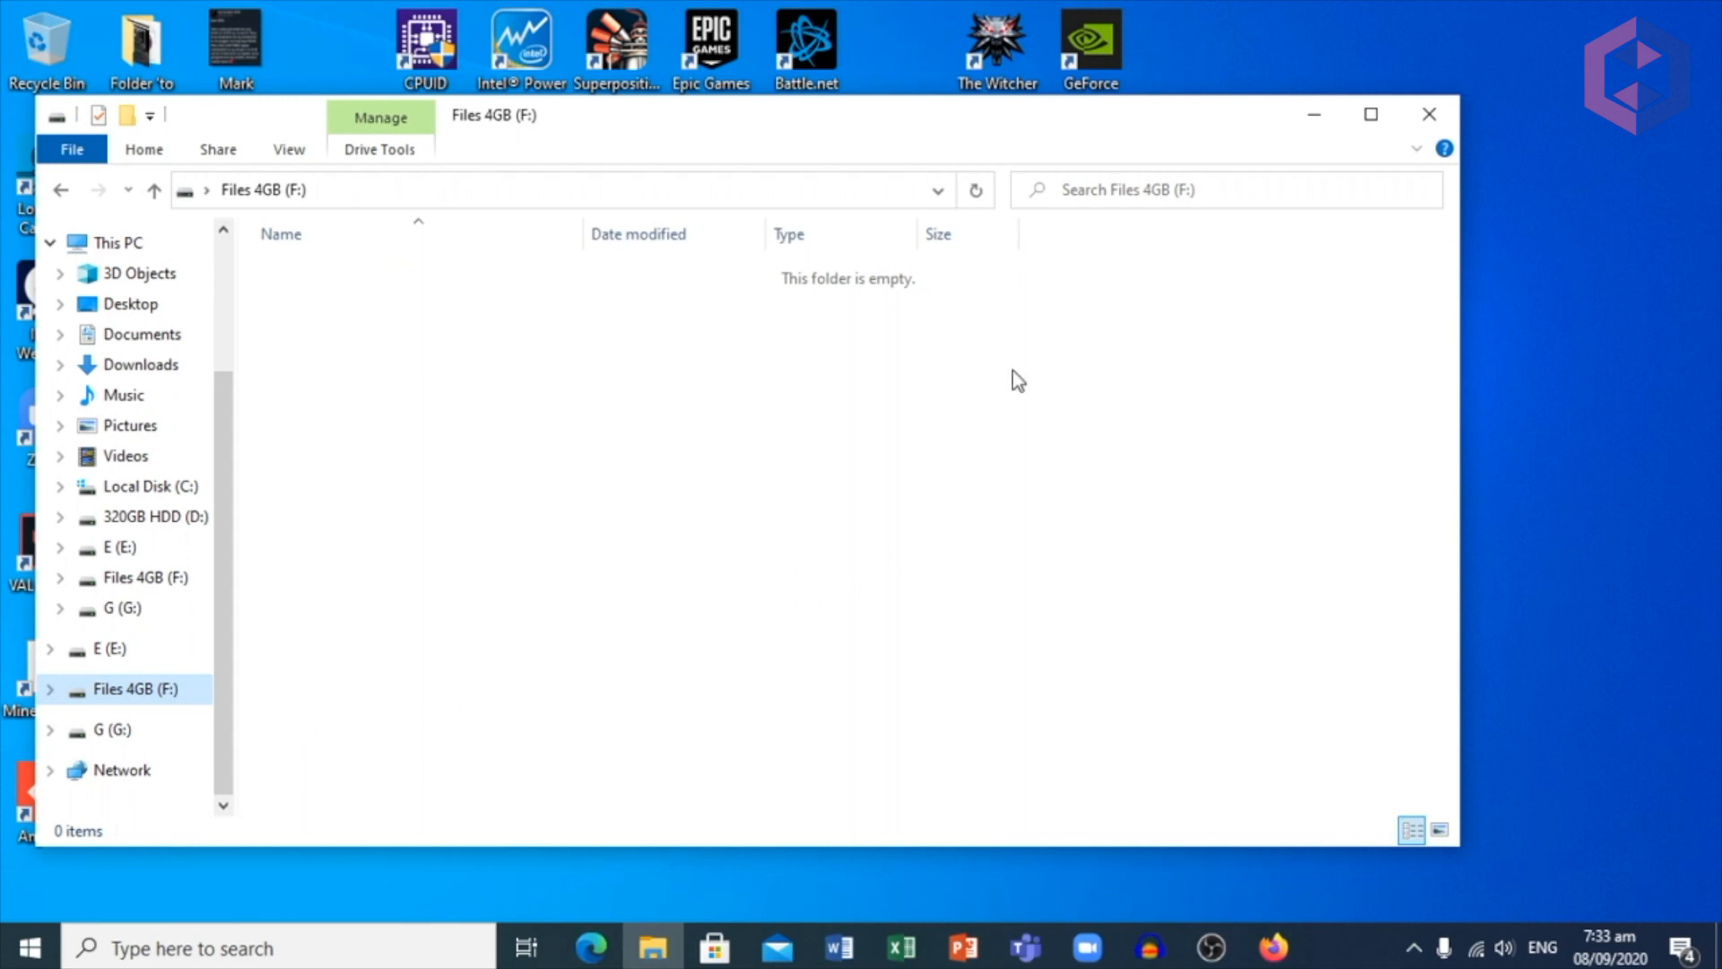
click(1430, 114)
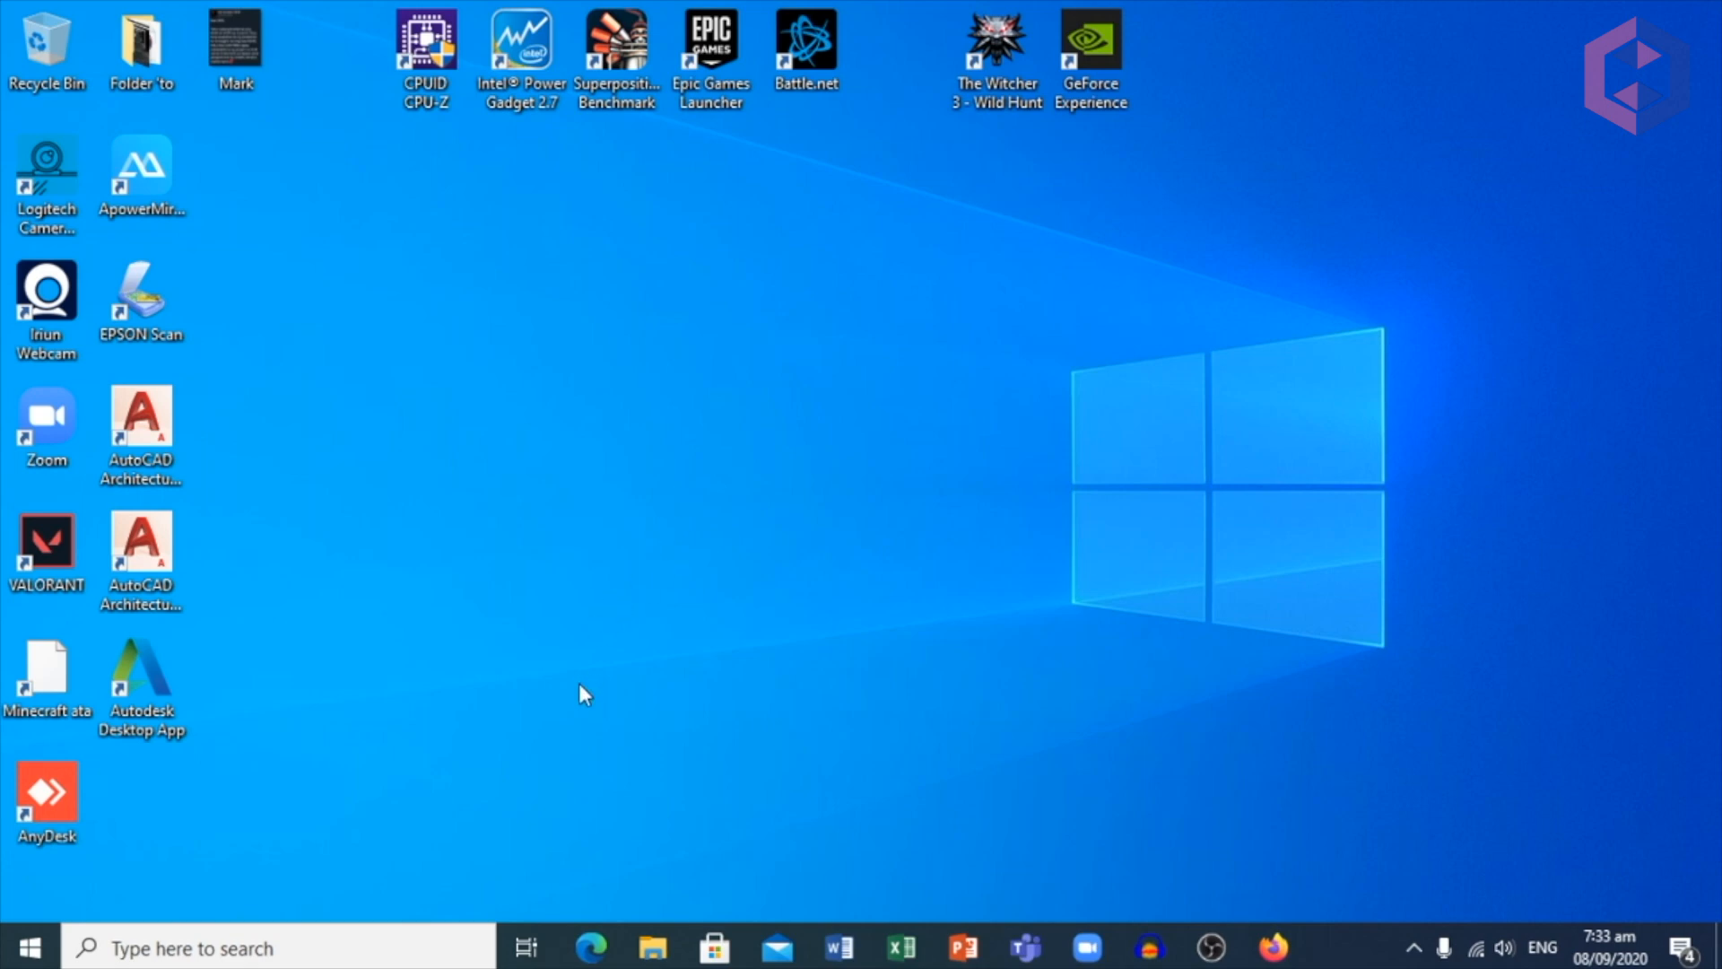
Bring up the format settings for the Files 4GB (F:) drive and keep the 2.26 GB capacity option.
key(super+e)
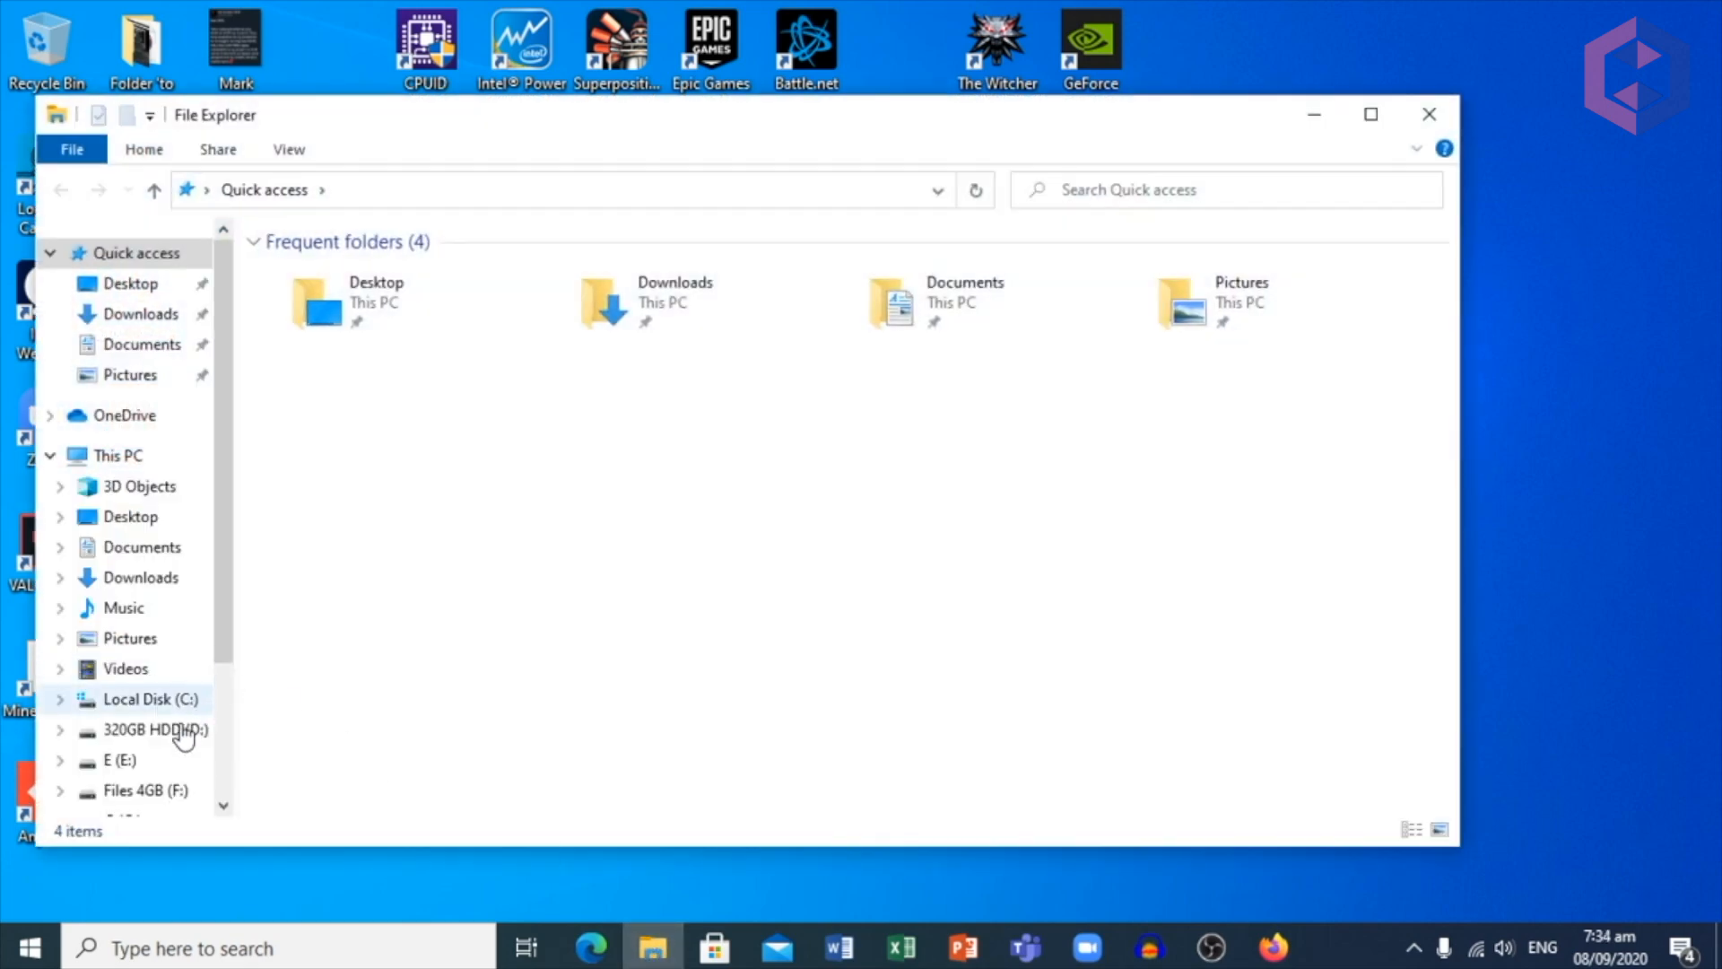
right_click(147, 793)
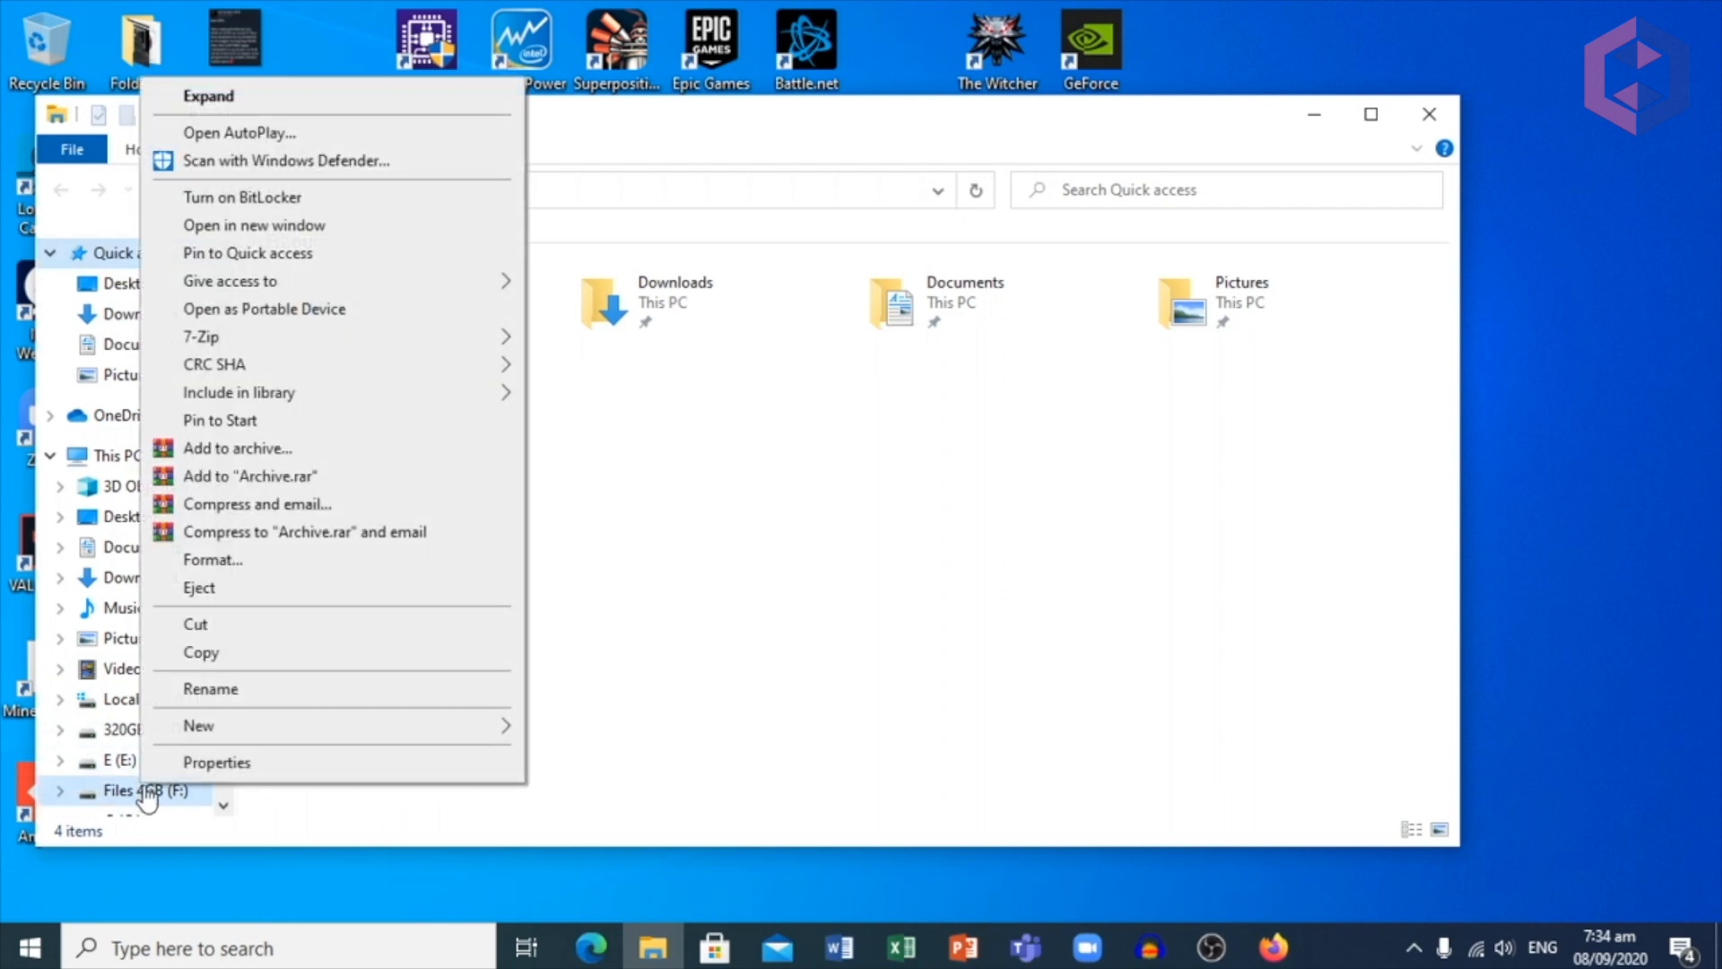
click(236, 562)
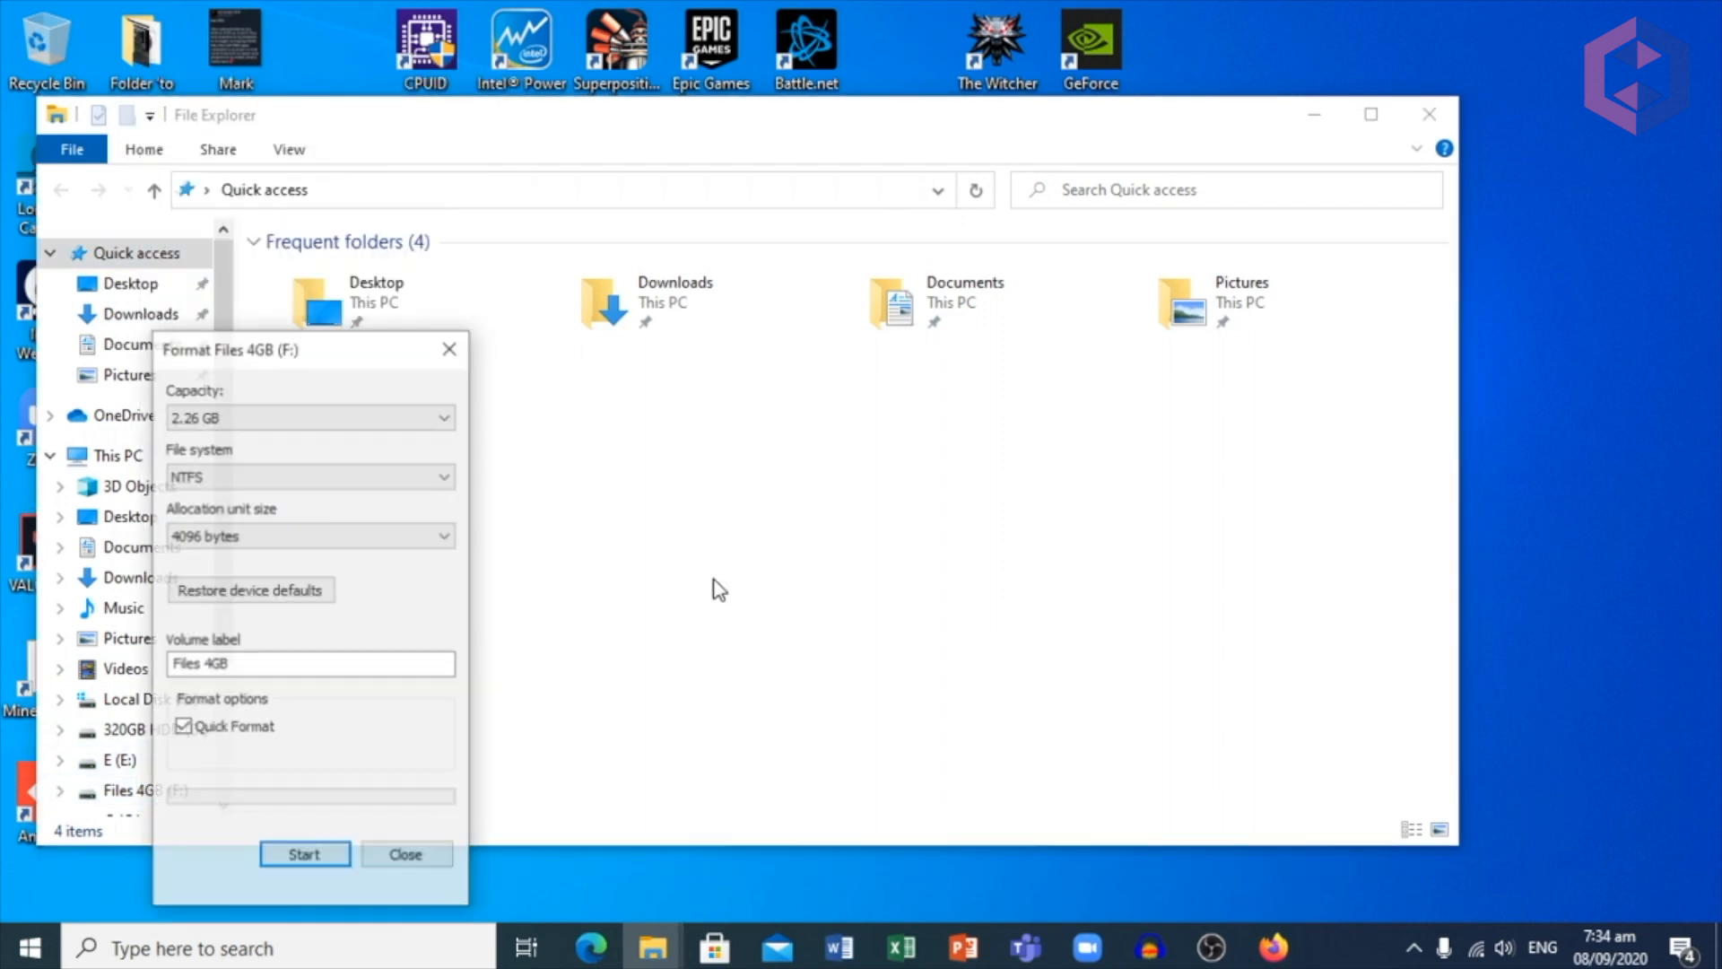
drag(311, 352, 639, 233)
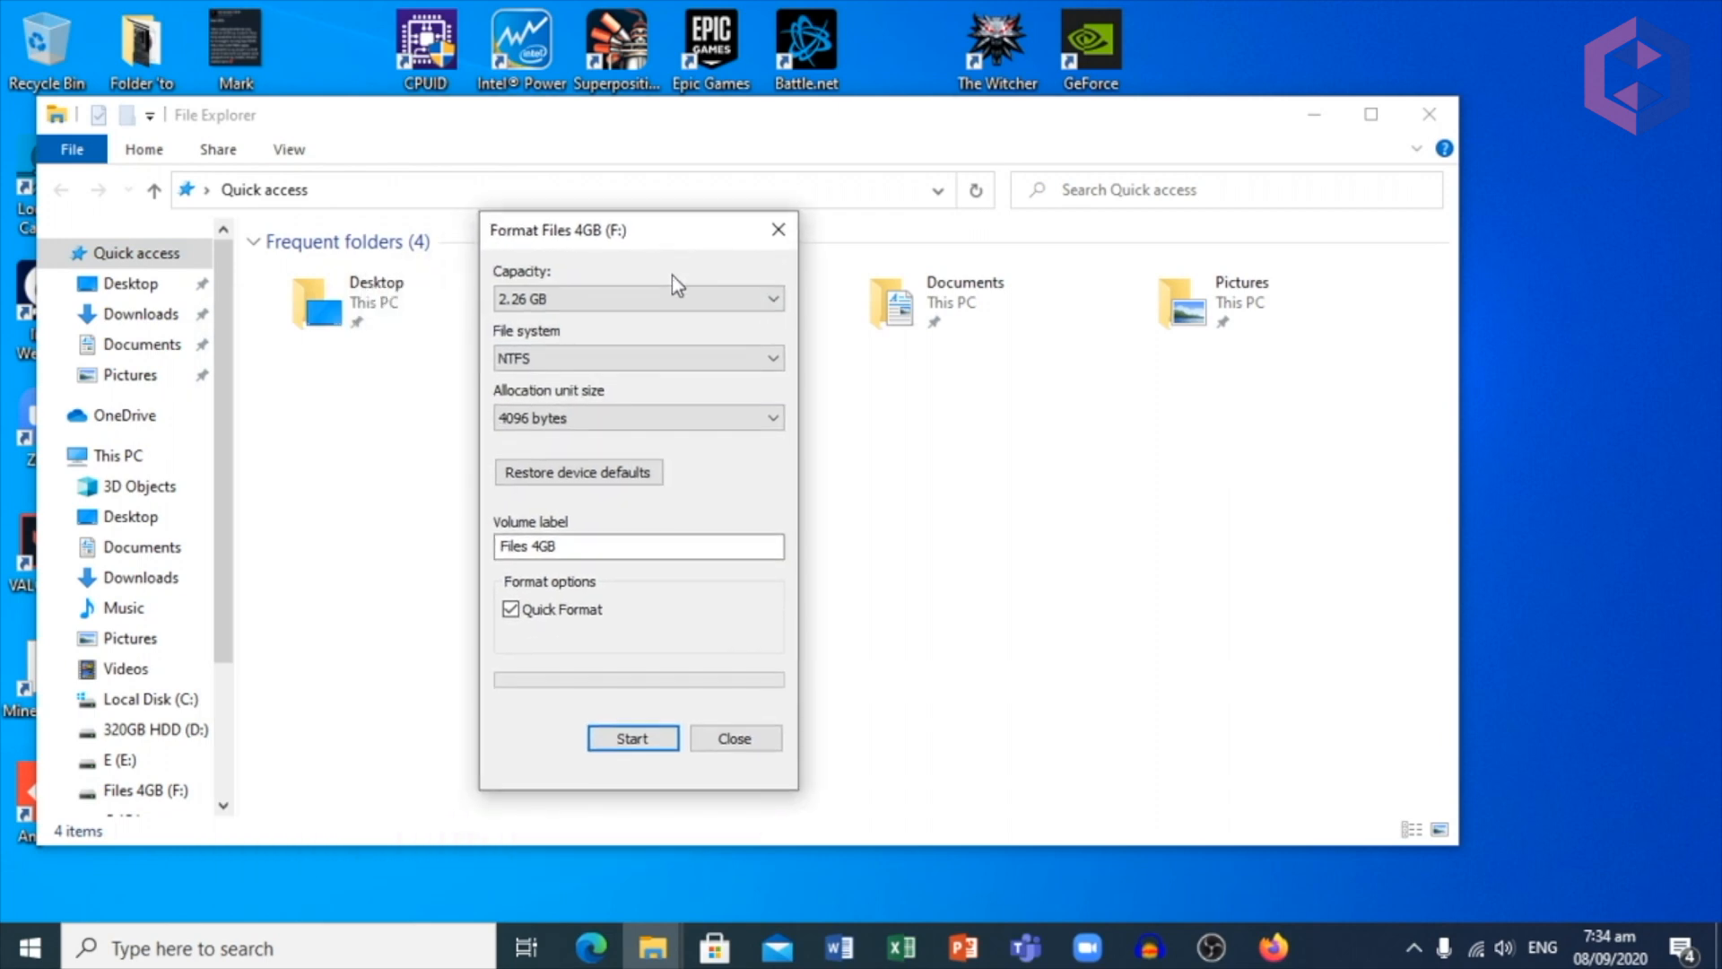
click(670, 296)
click(673, 323)
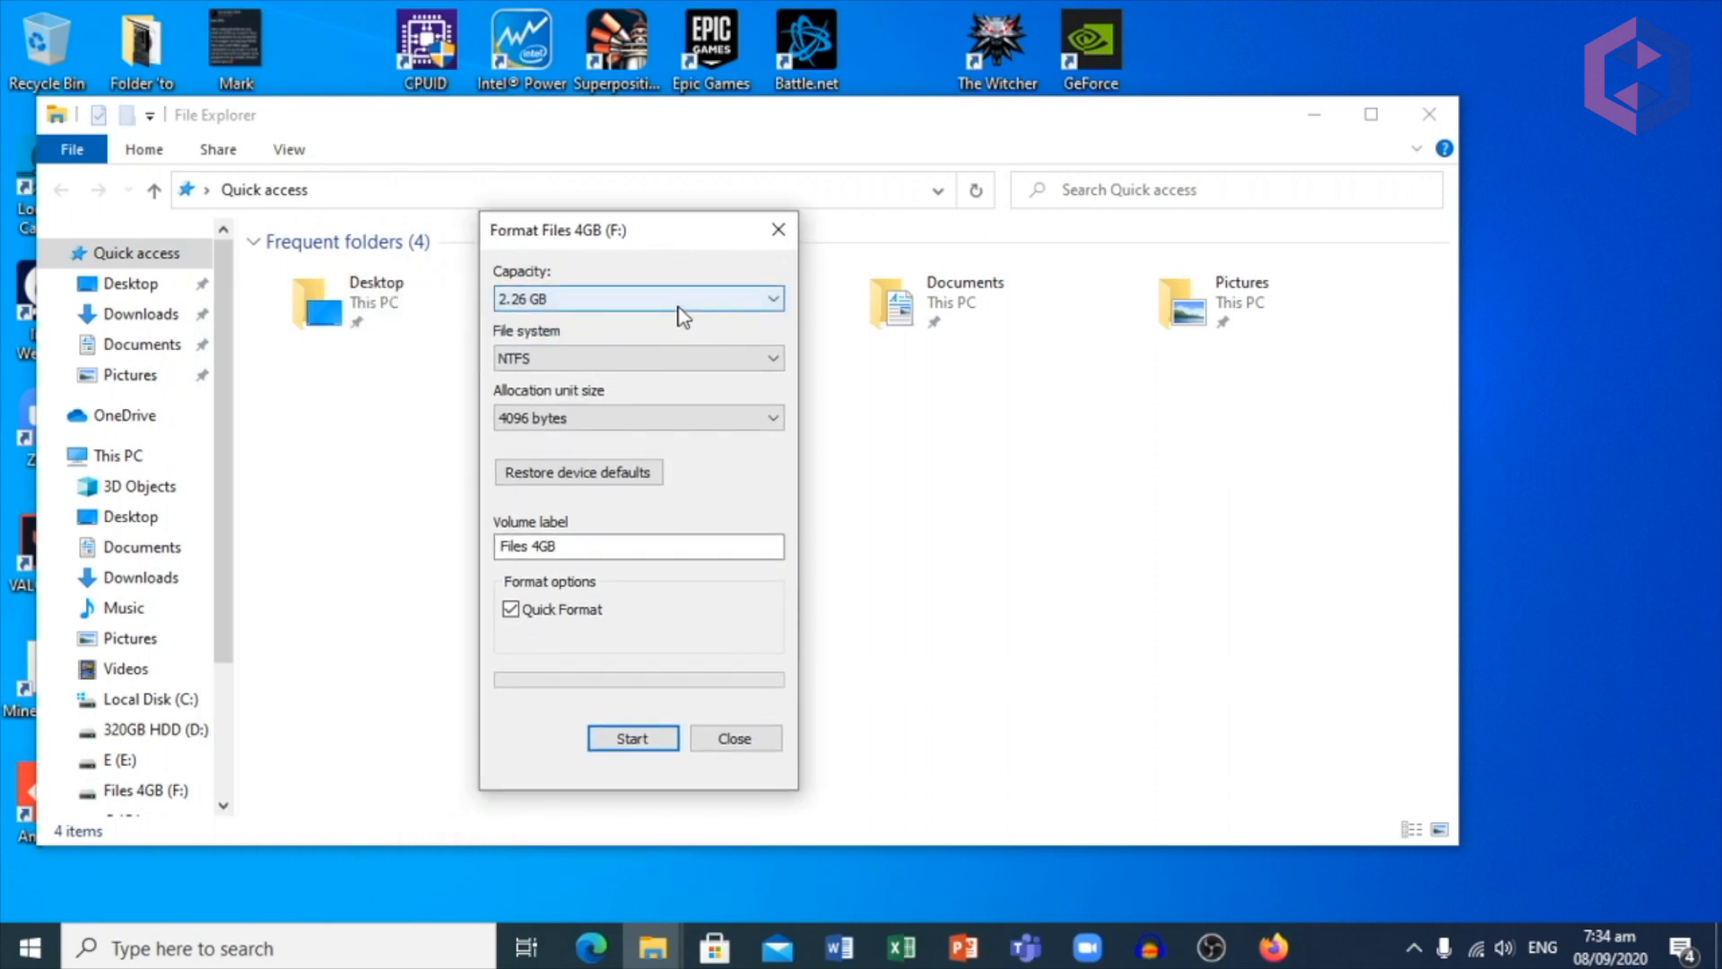
click(685, 305)
click(689, 309)
click(689, 310)
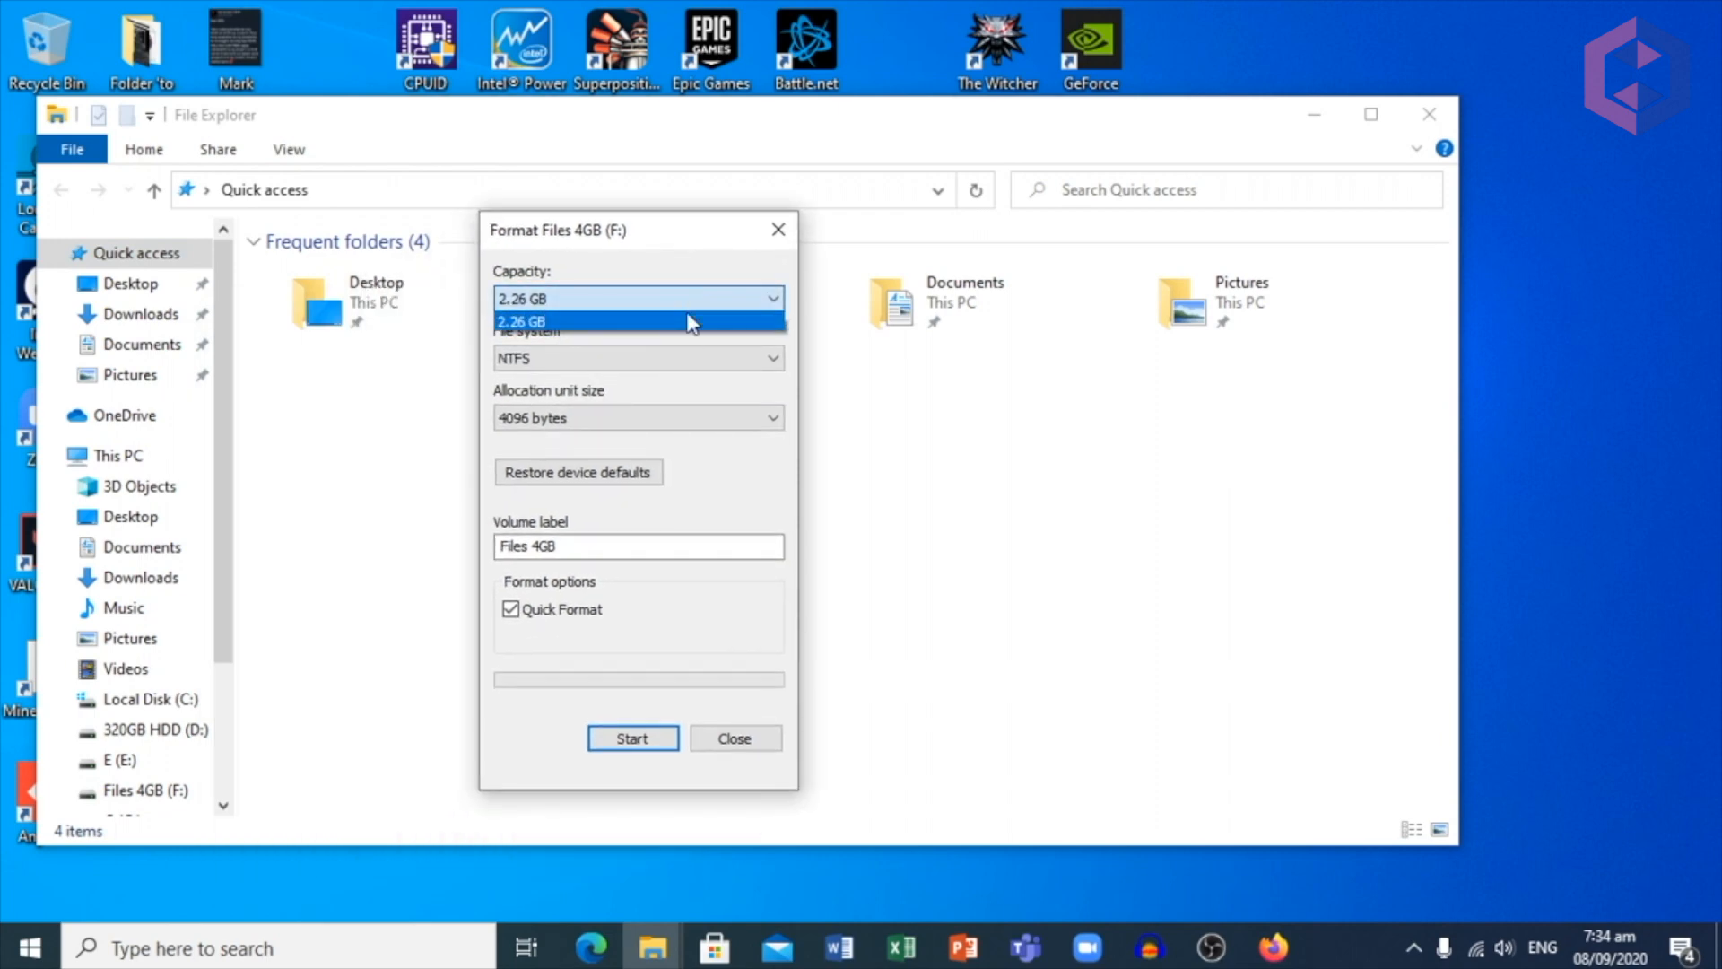
click(688, 324)
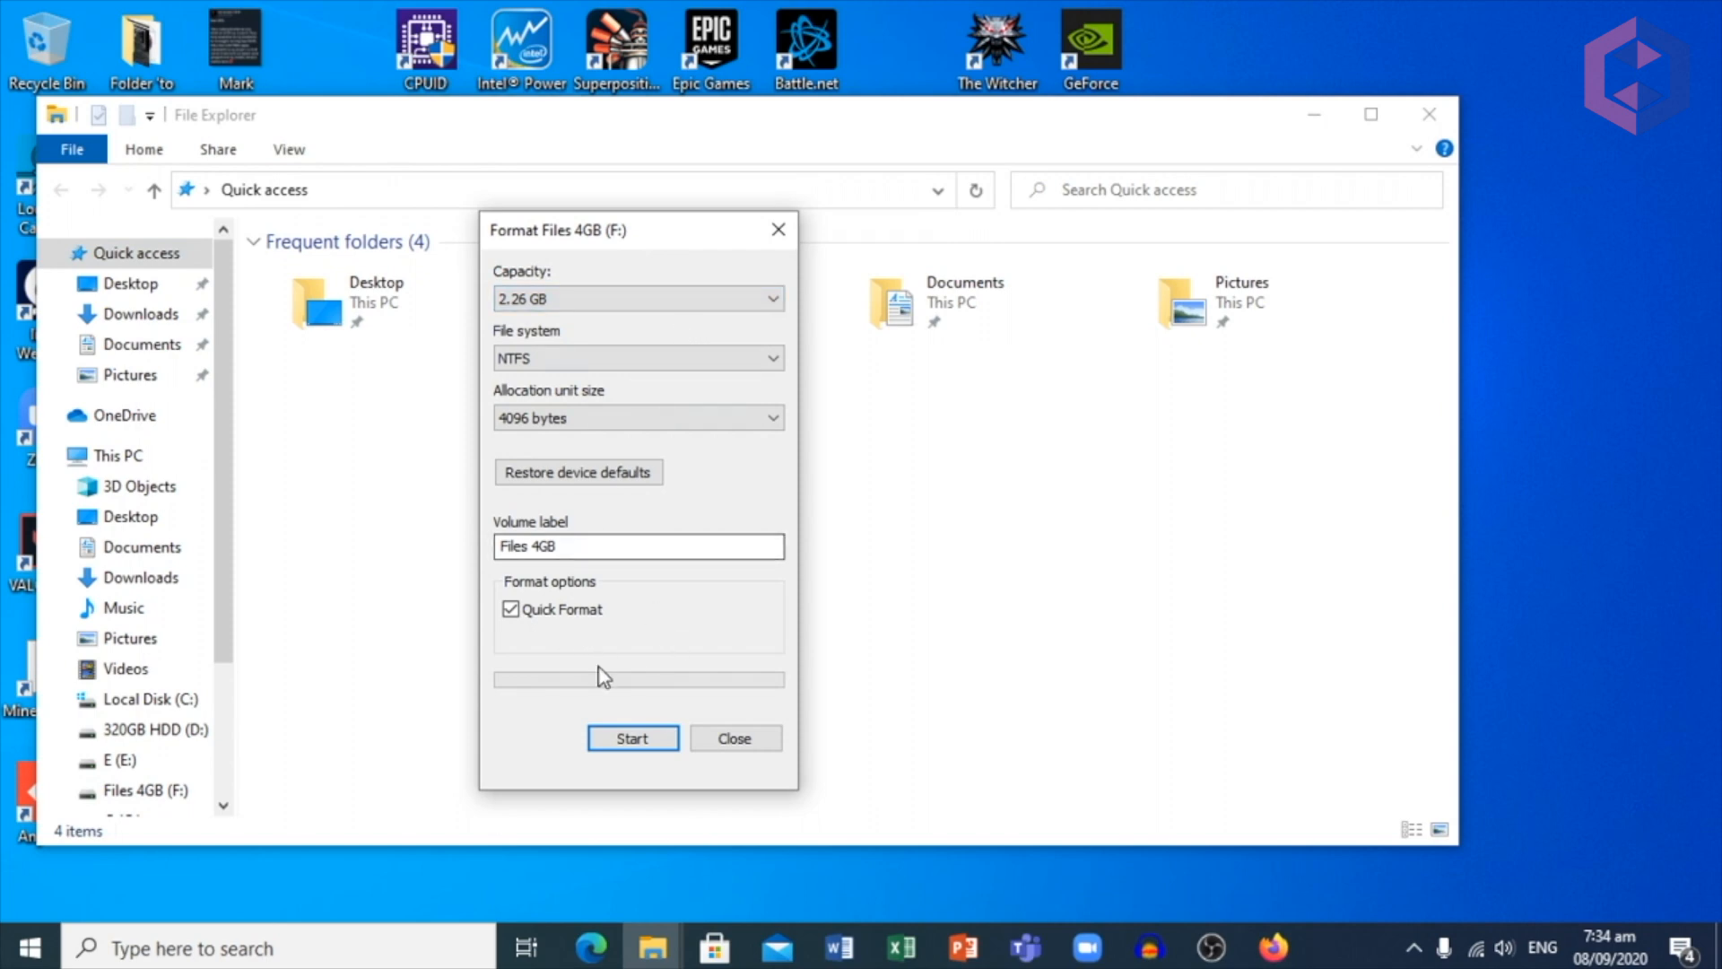
Quick-format the drive as NTFS with 4096-byte allocation units and the volume label Files 4GB.
click(644, 741)
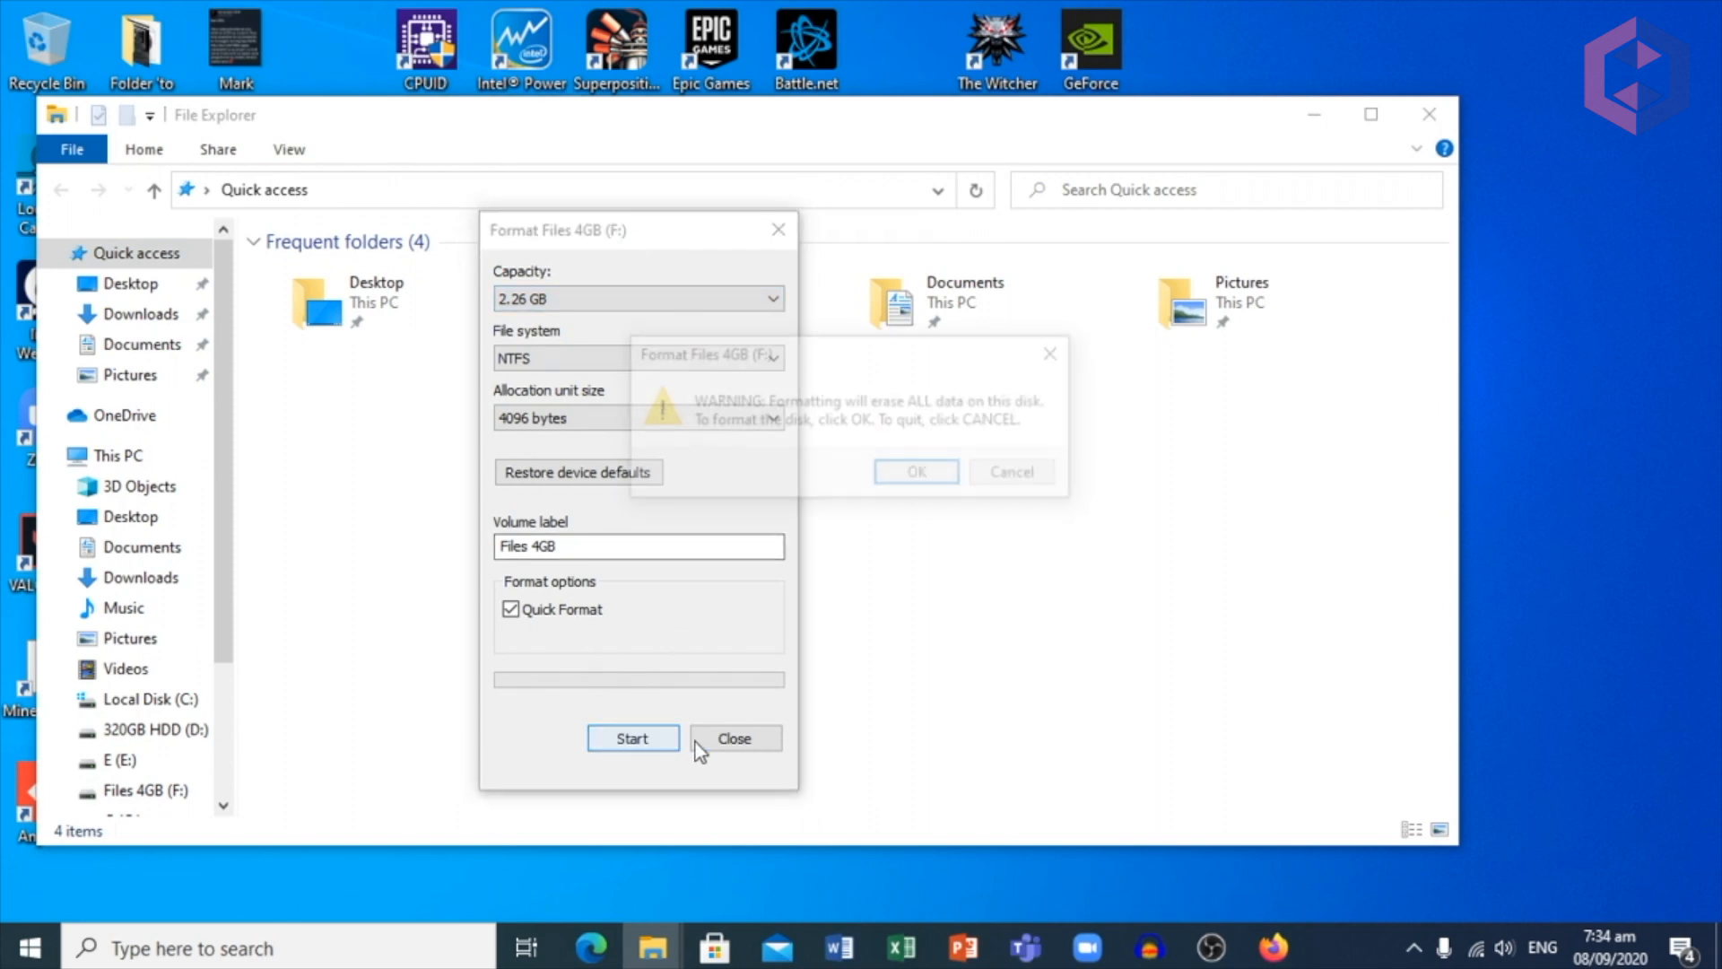
click(950, 479)
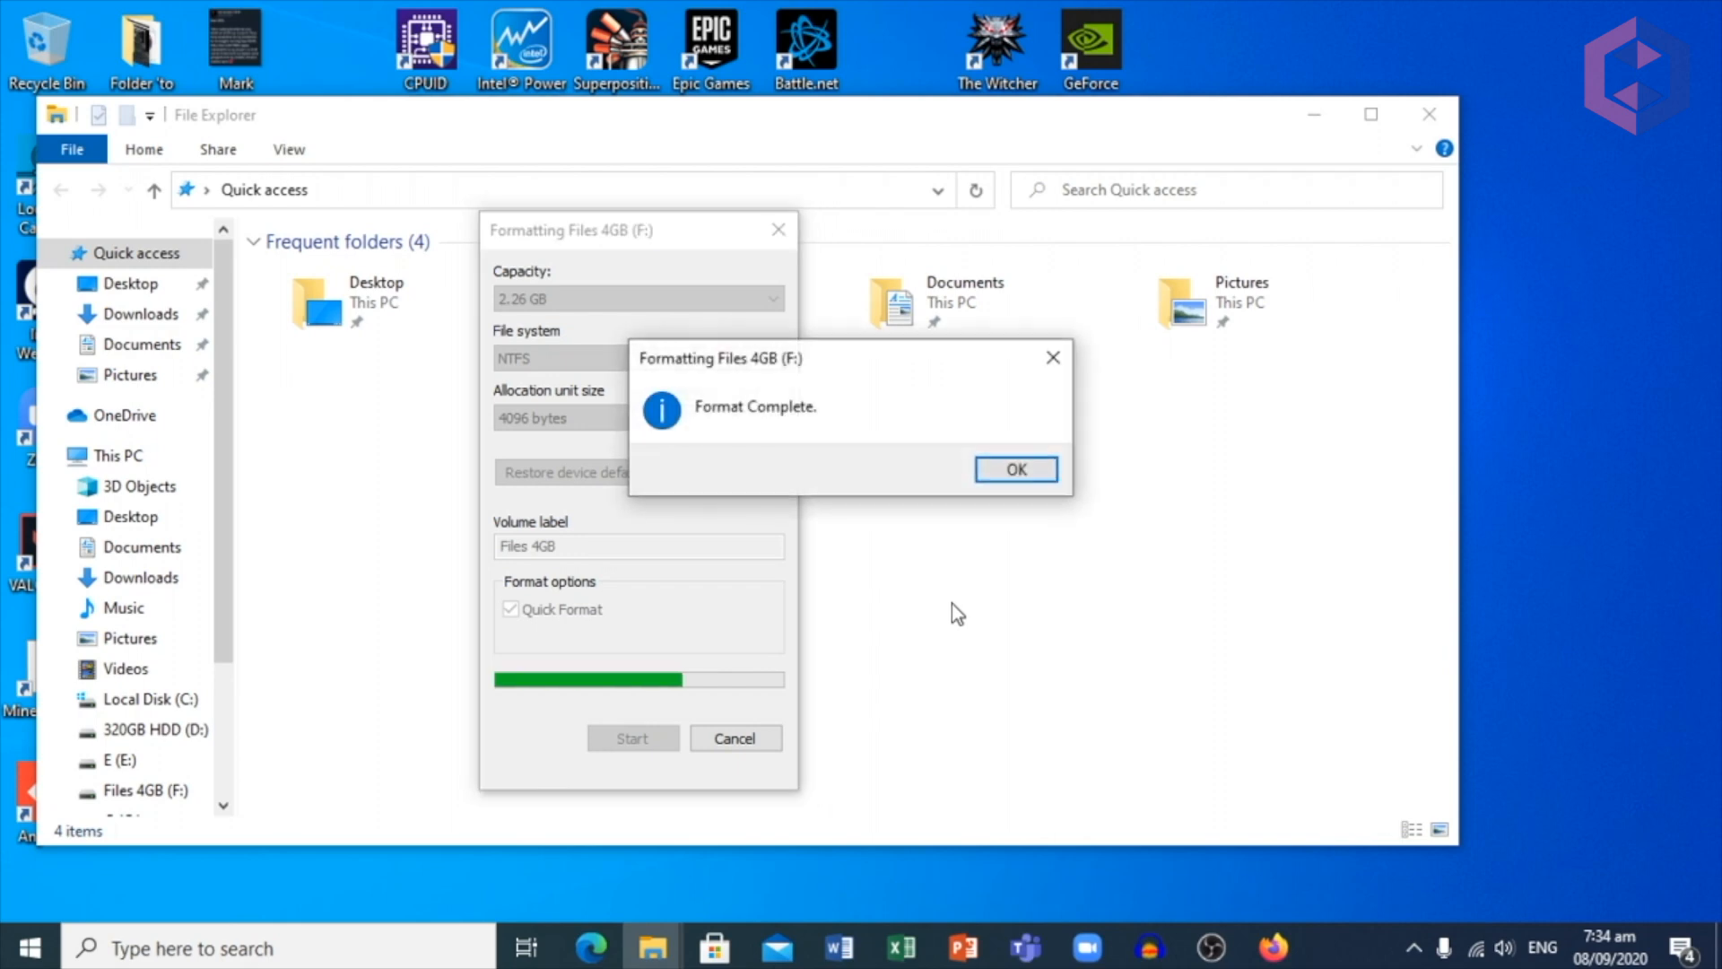
click(1010, 481)
click(761, 743)
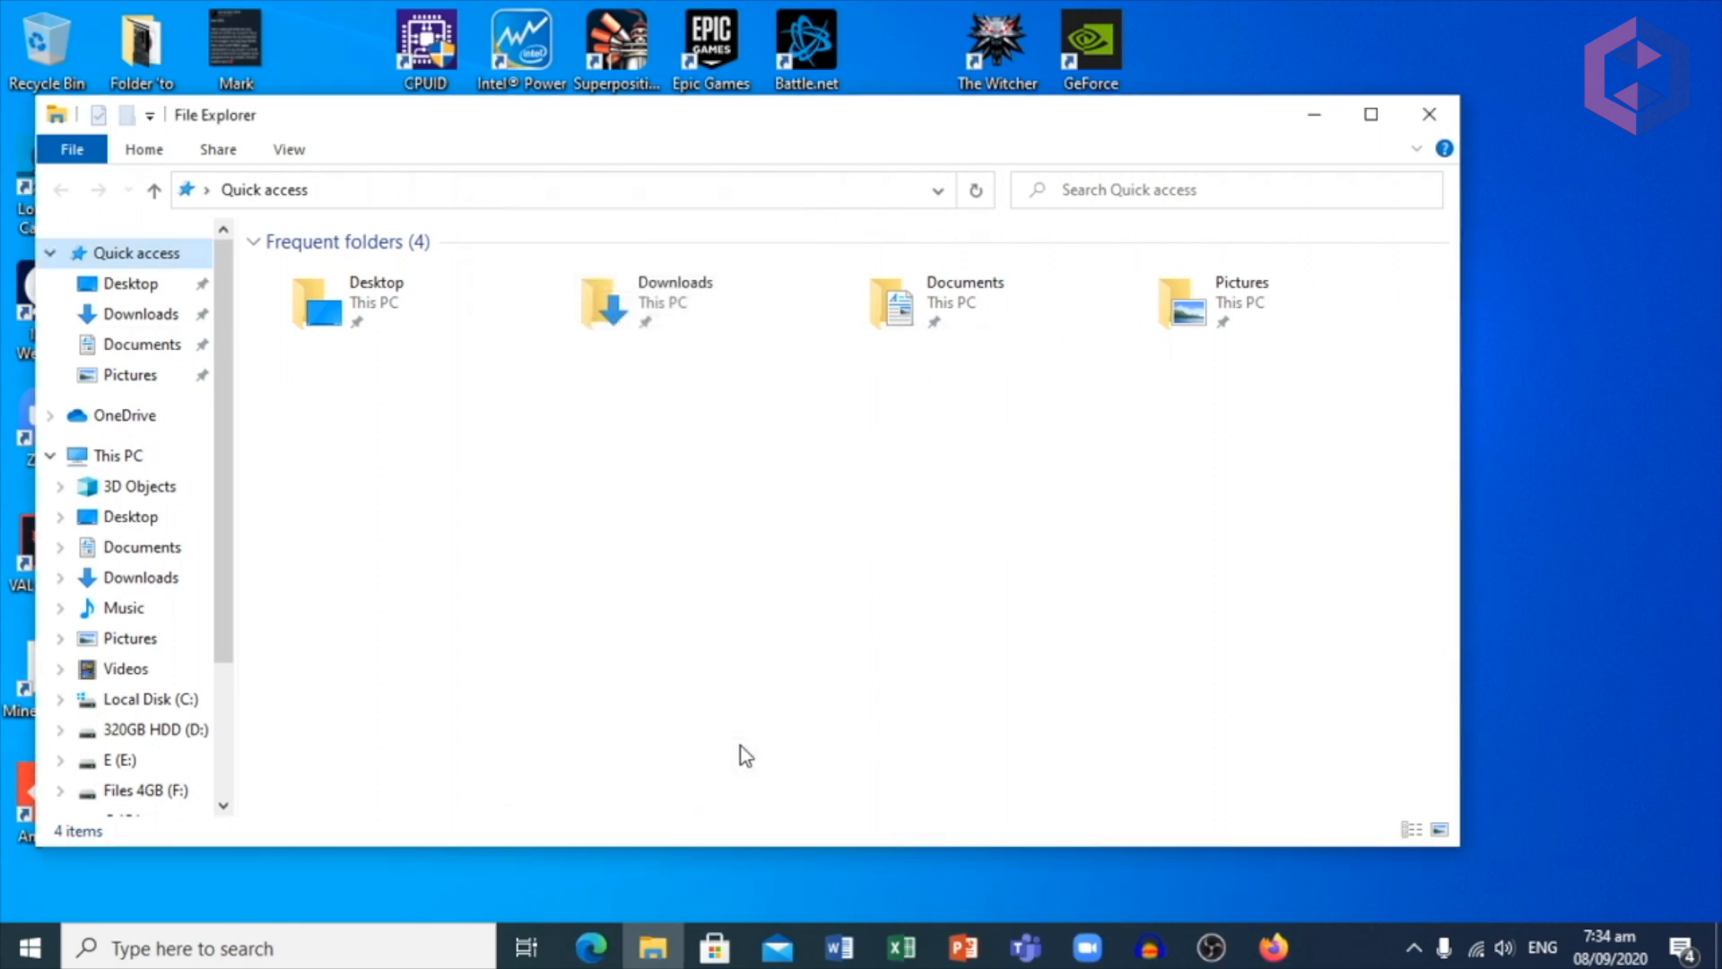
Recheck the capacity of the formatted Files 4GB (F:) drive in its properties.
right_click(166, 798)
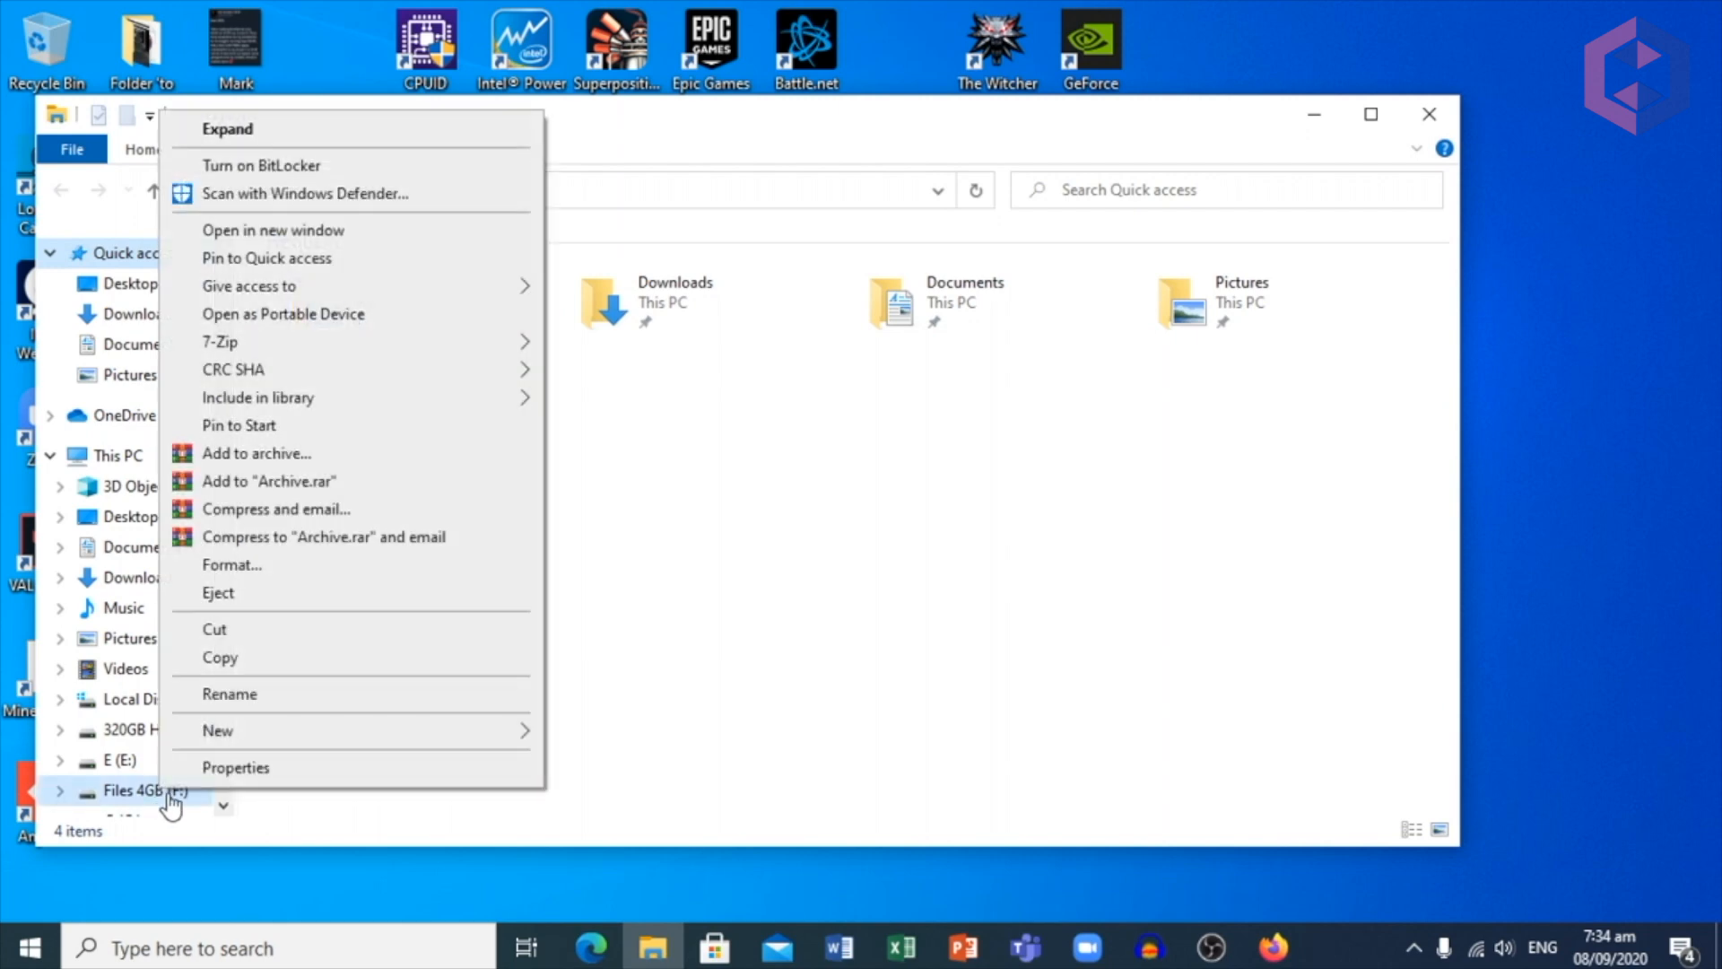
click(240, 767)
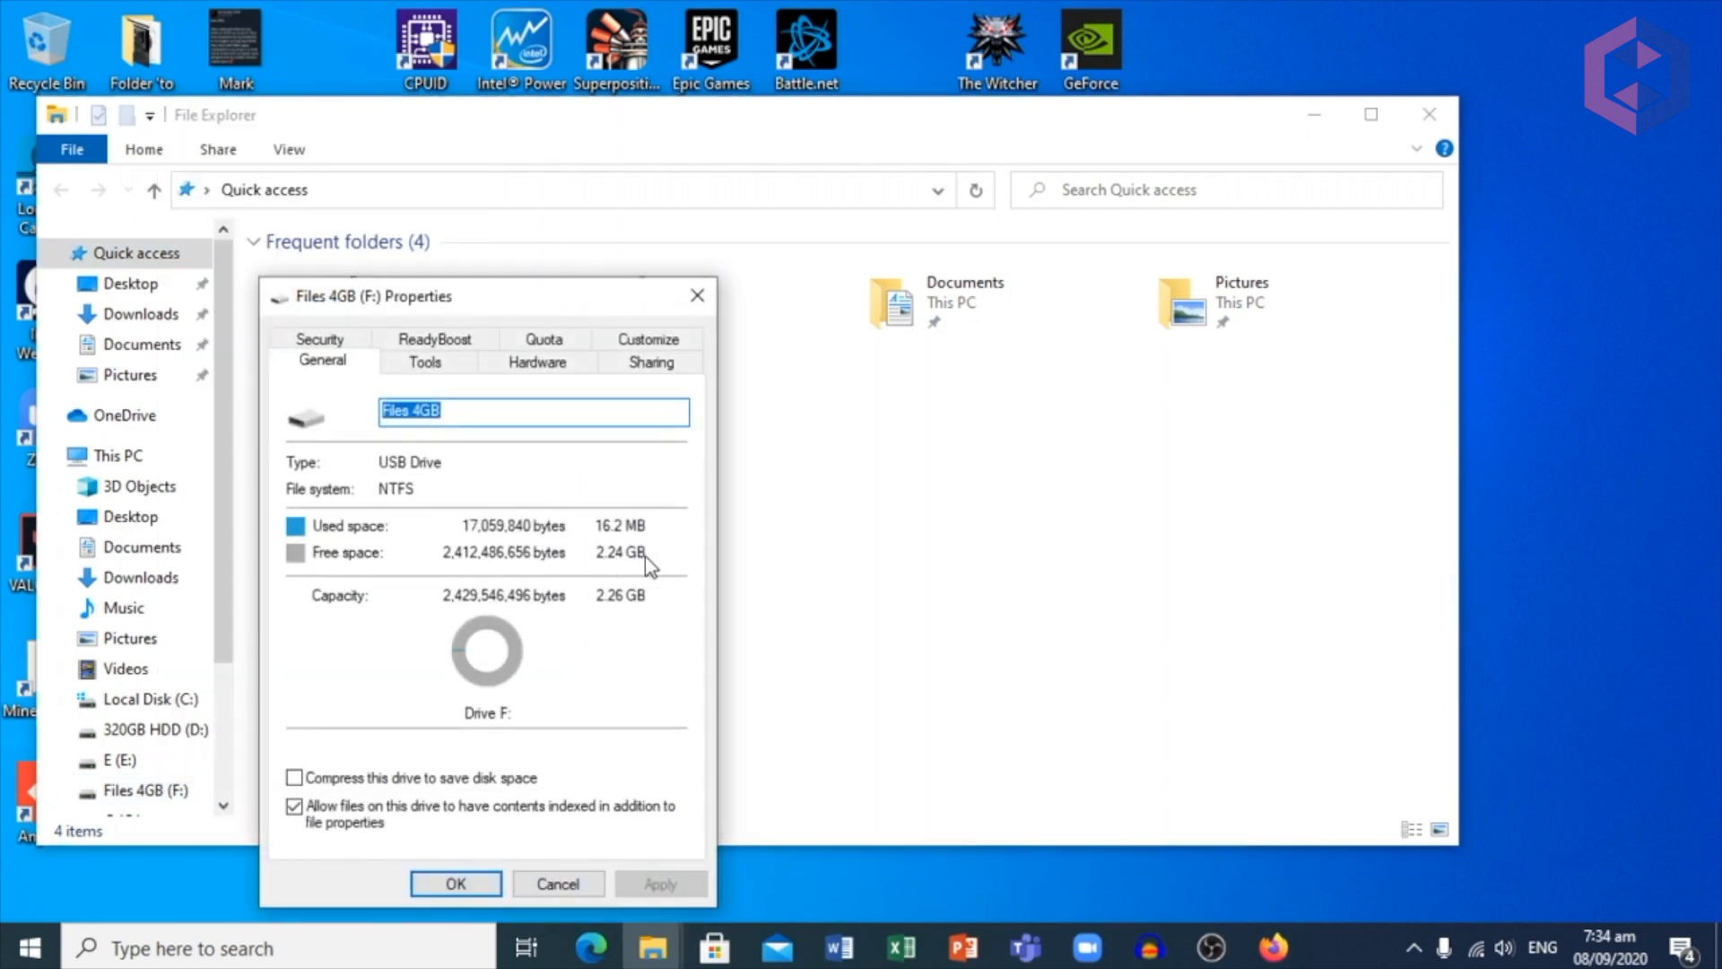
click(698, 296)
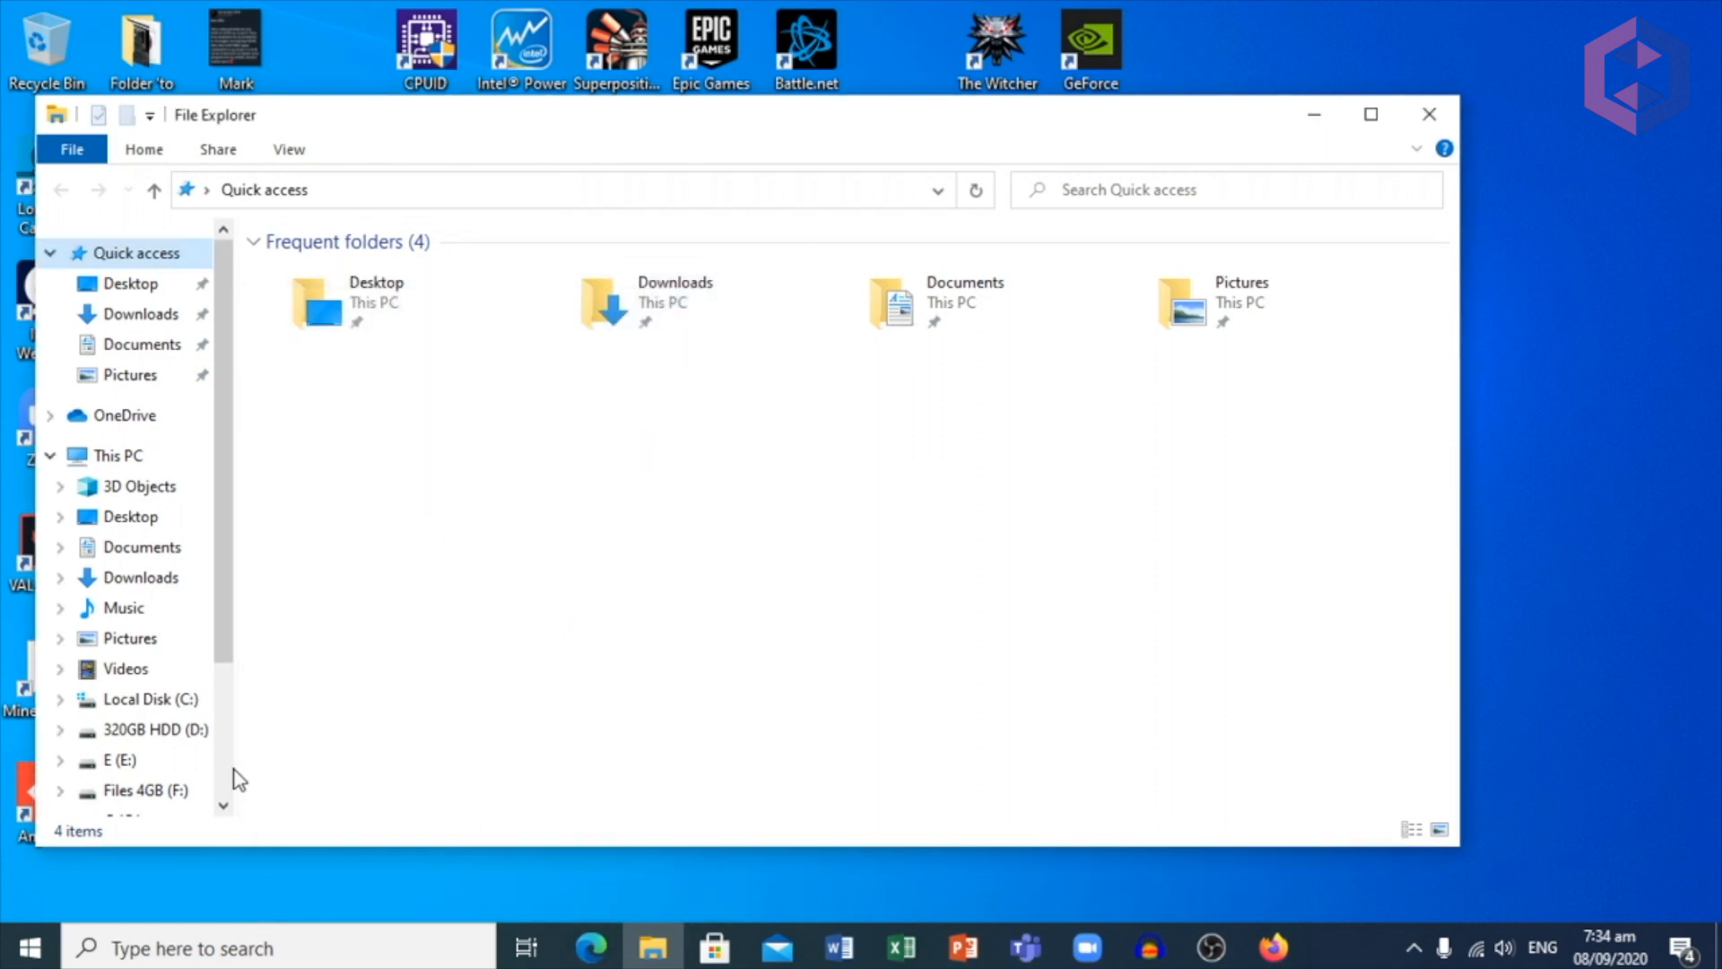
Look through the remaining E: and G: USB partitions and close File Explorer.
scroll(228, 653, down, 2)
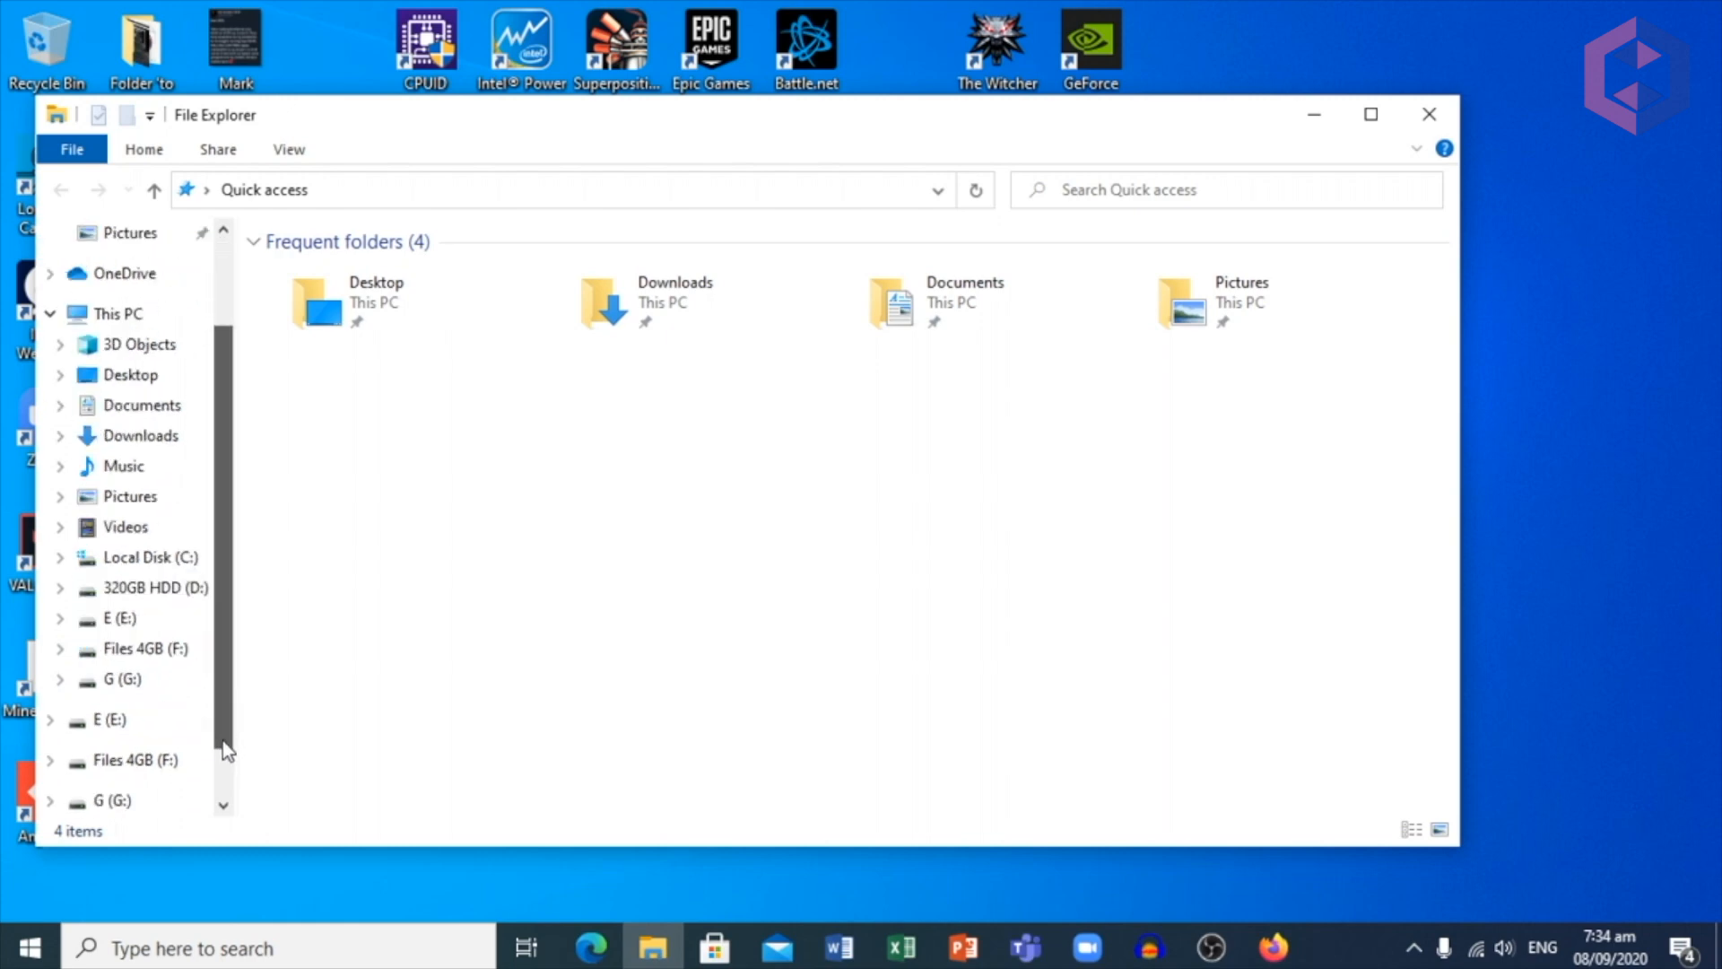
click(117, 619)
click(126, 659)
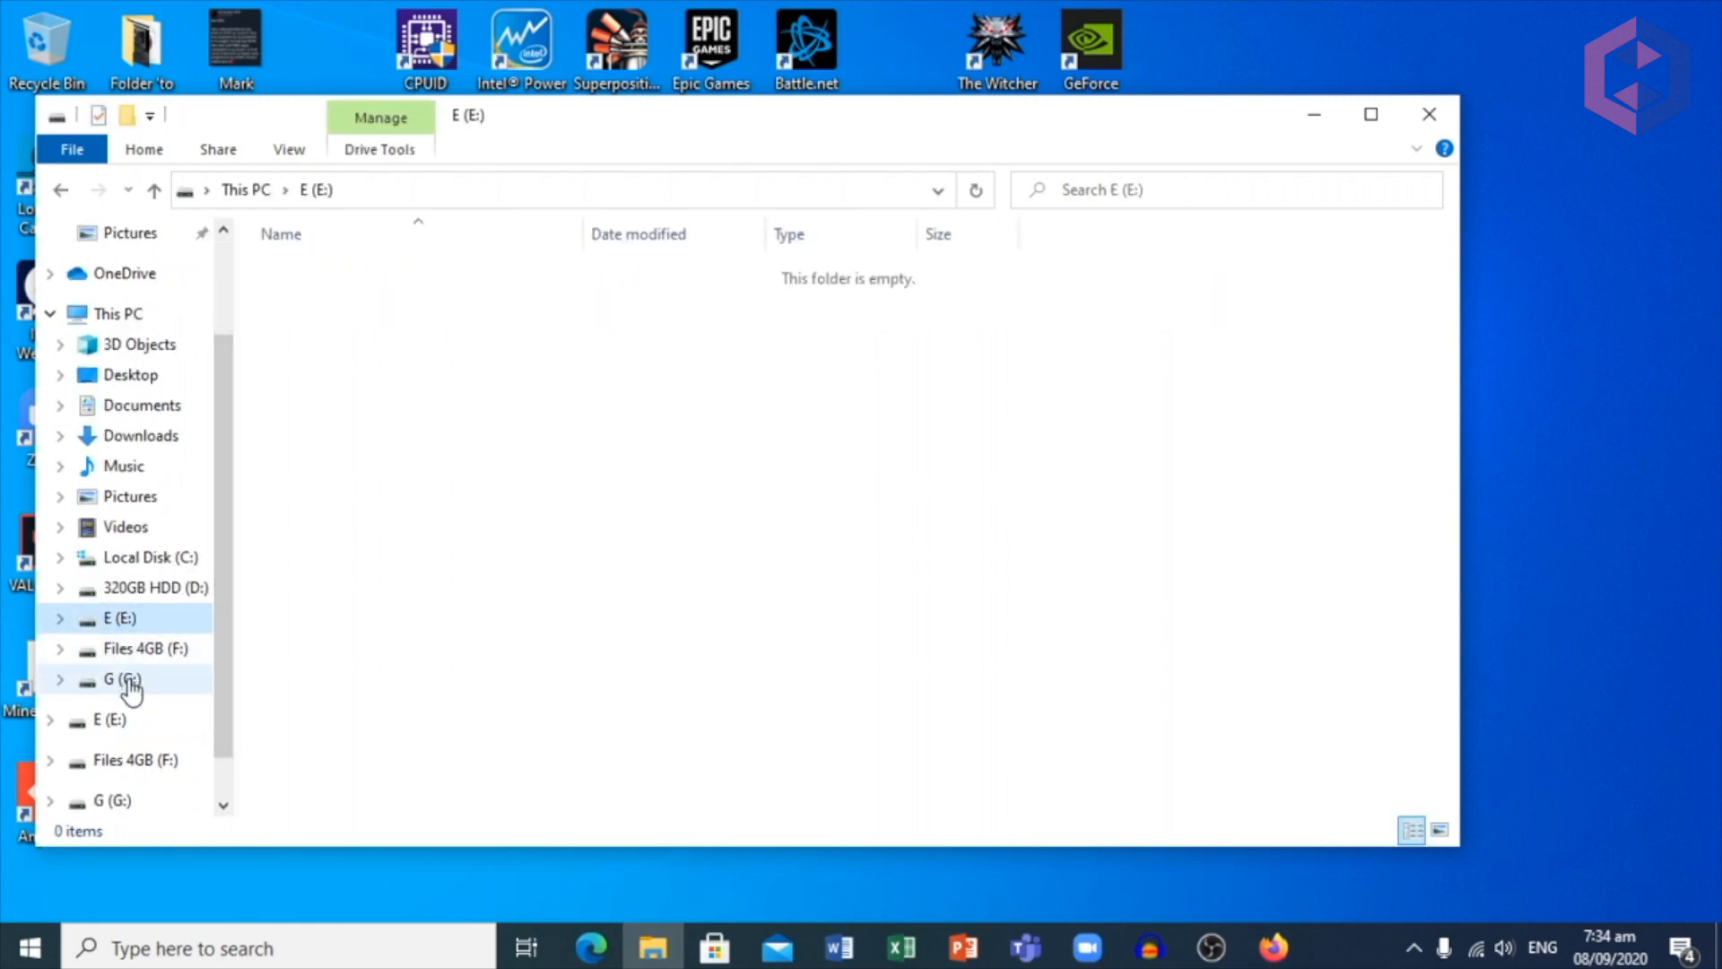
click(132, 688)
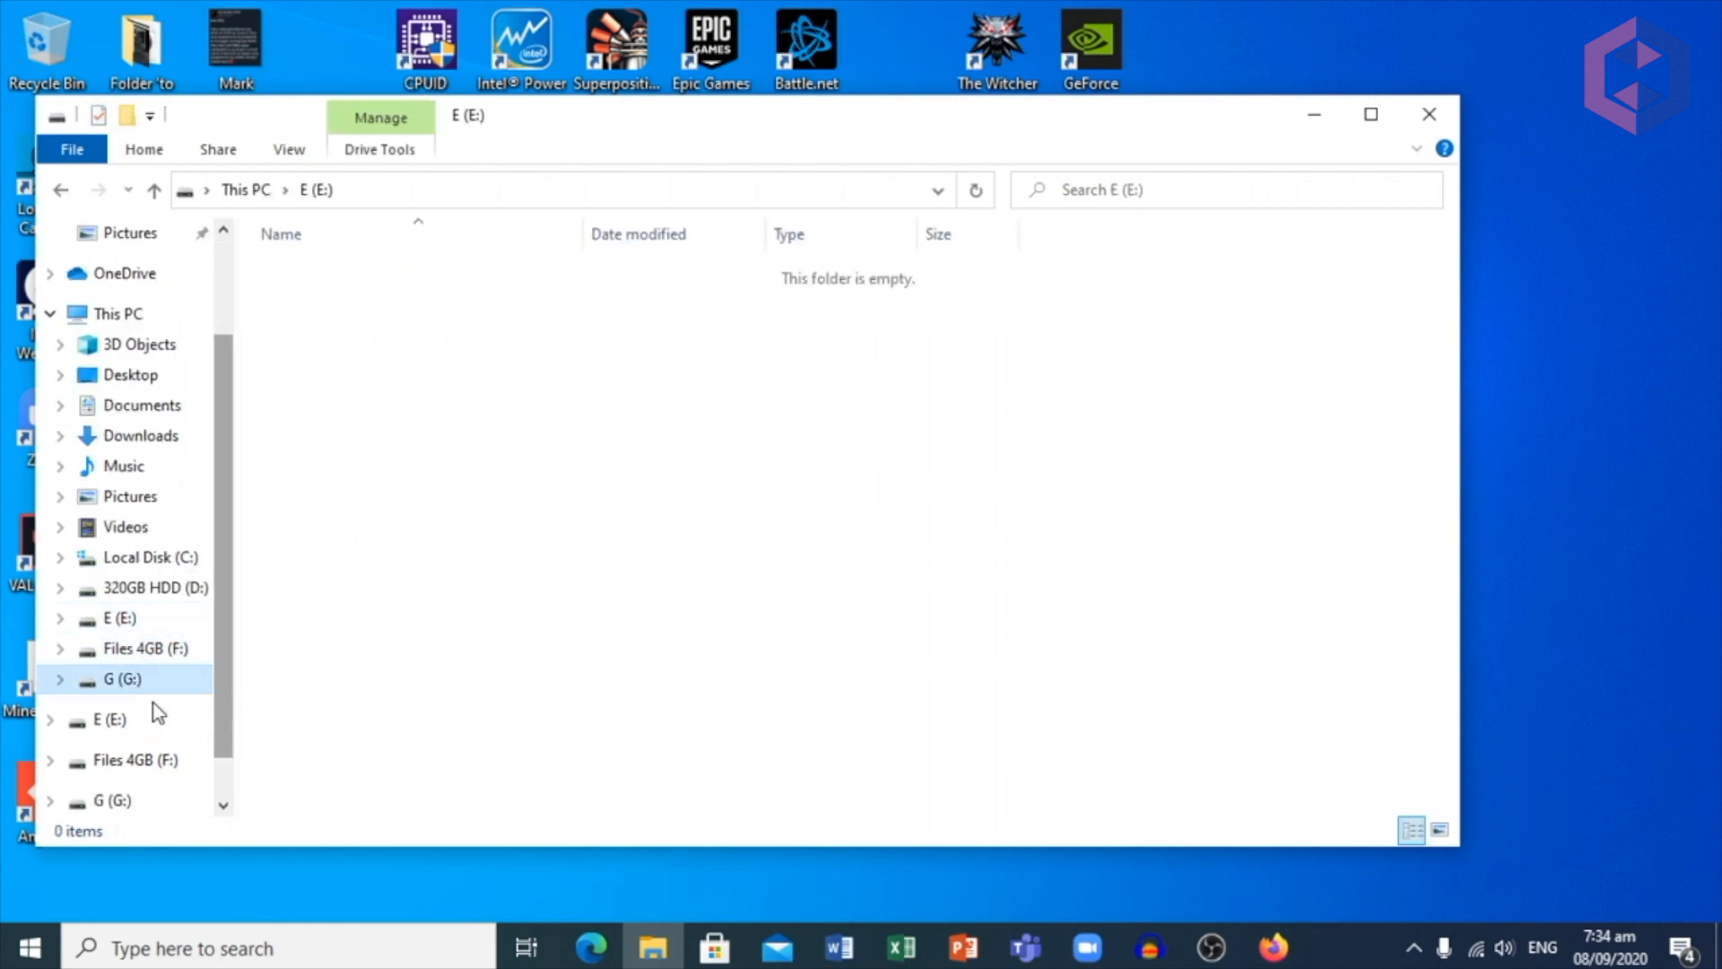
click(1430, 115)
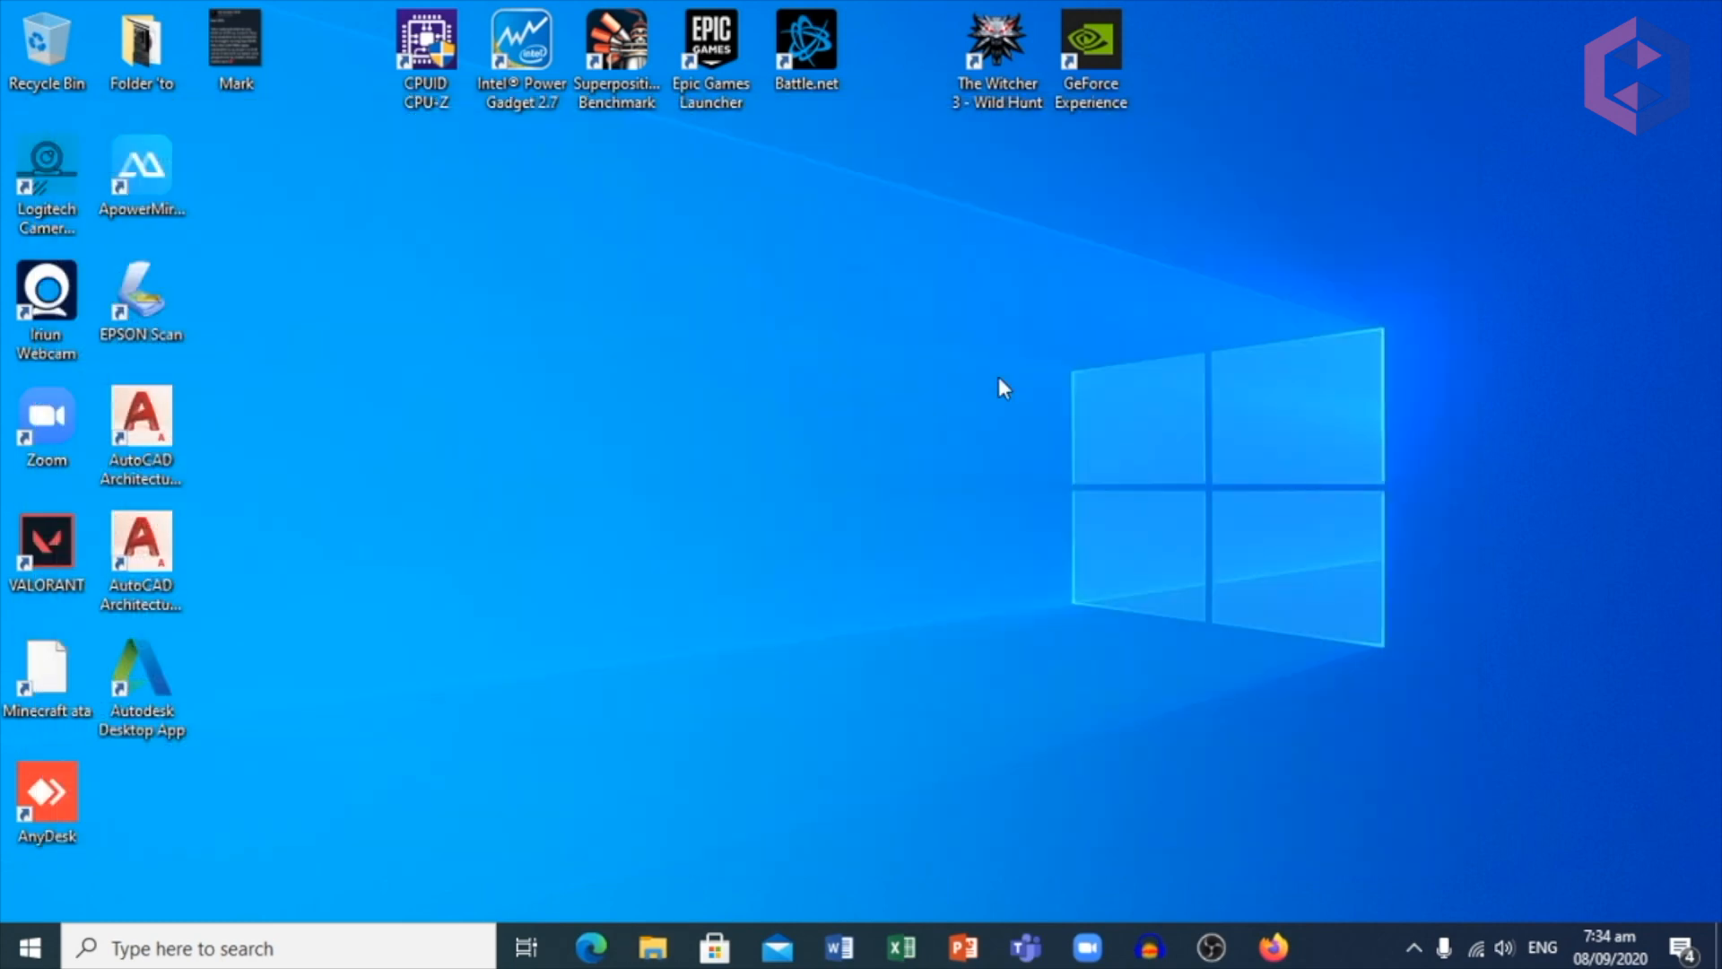
right_click(713, 409)
click(756, 491)
Search Windows for cmd and launch Command Prompt as administrator.
click(366, 942)
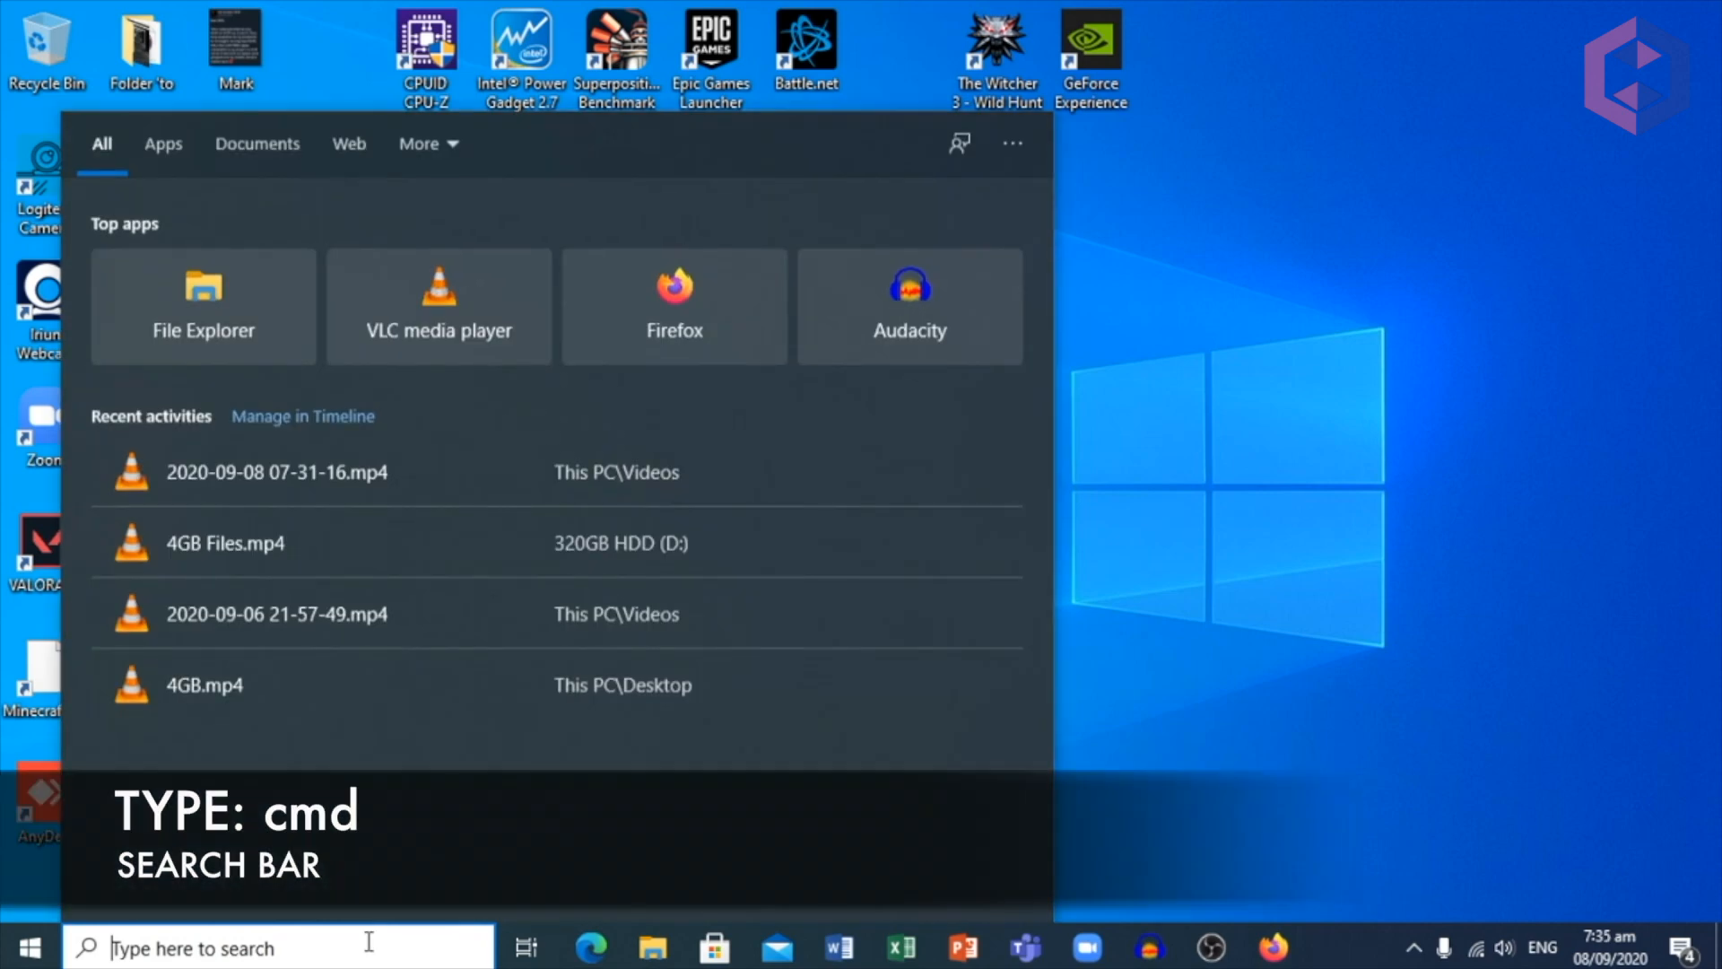
text(cmd)
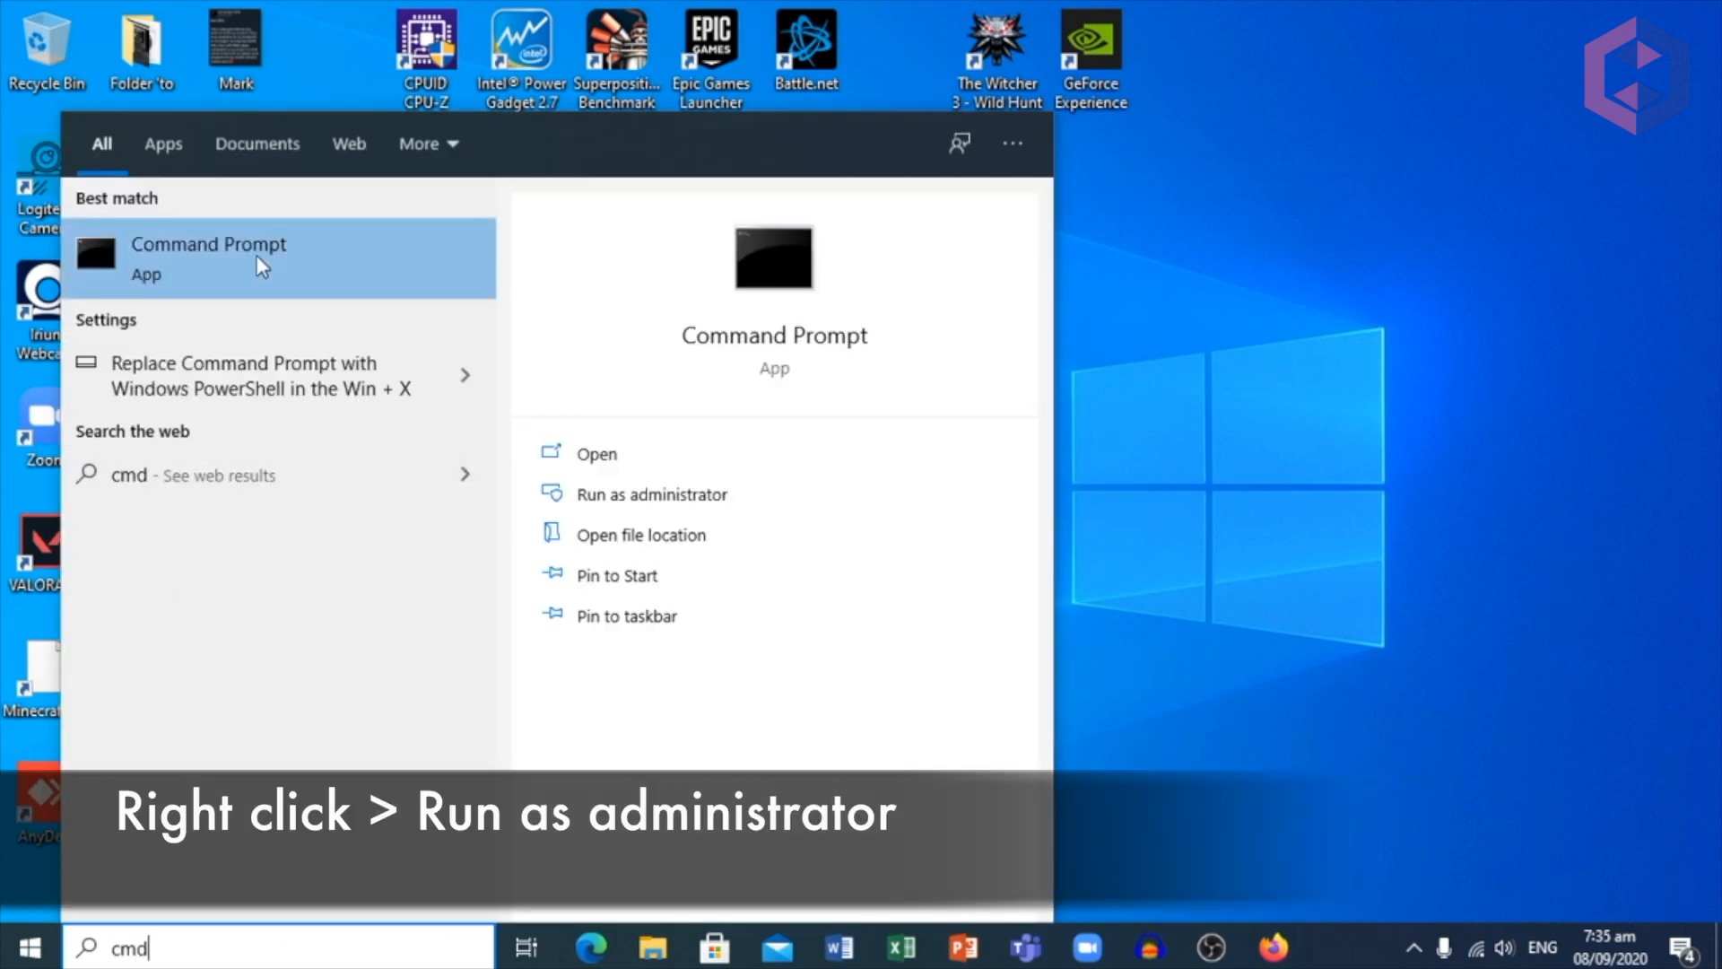
right_click(258, 257)
click(327, 280)
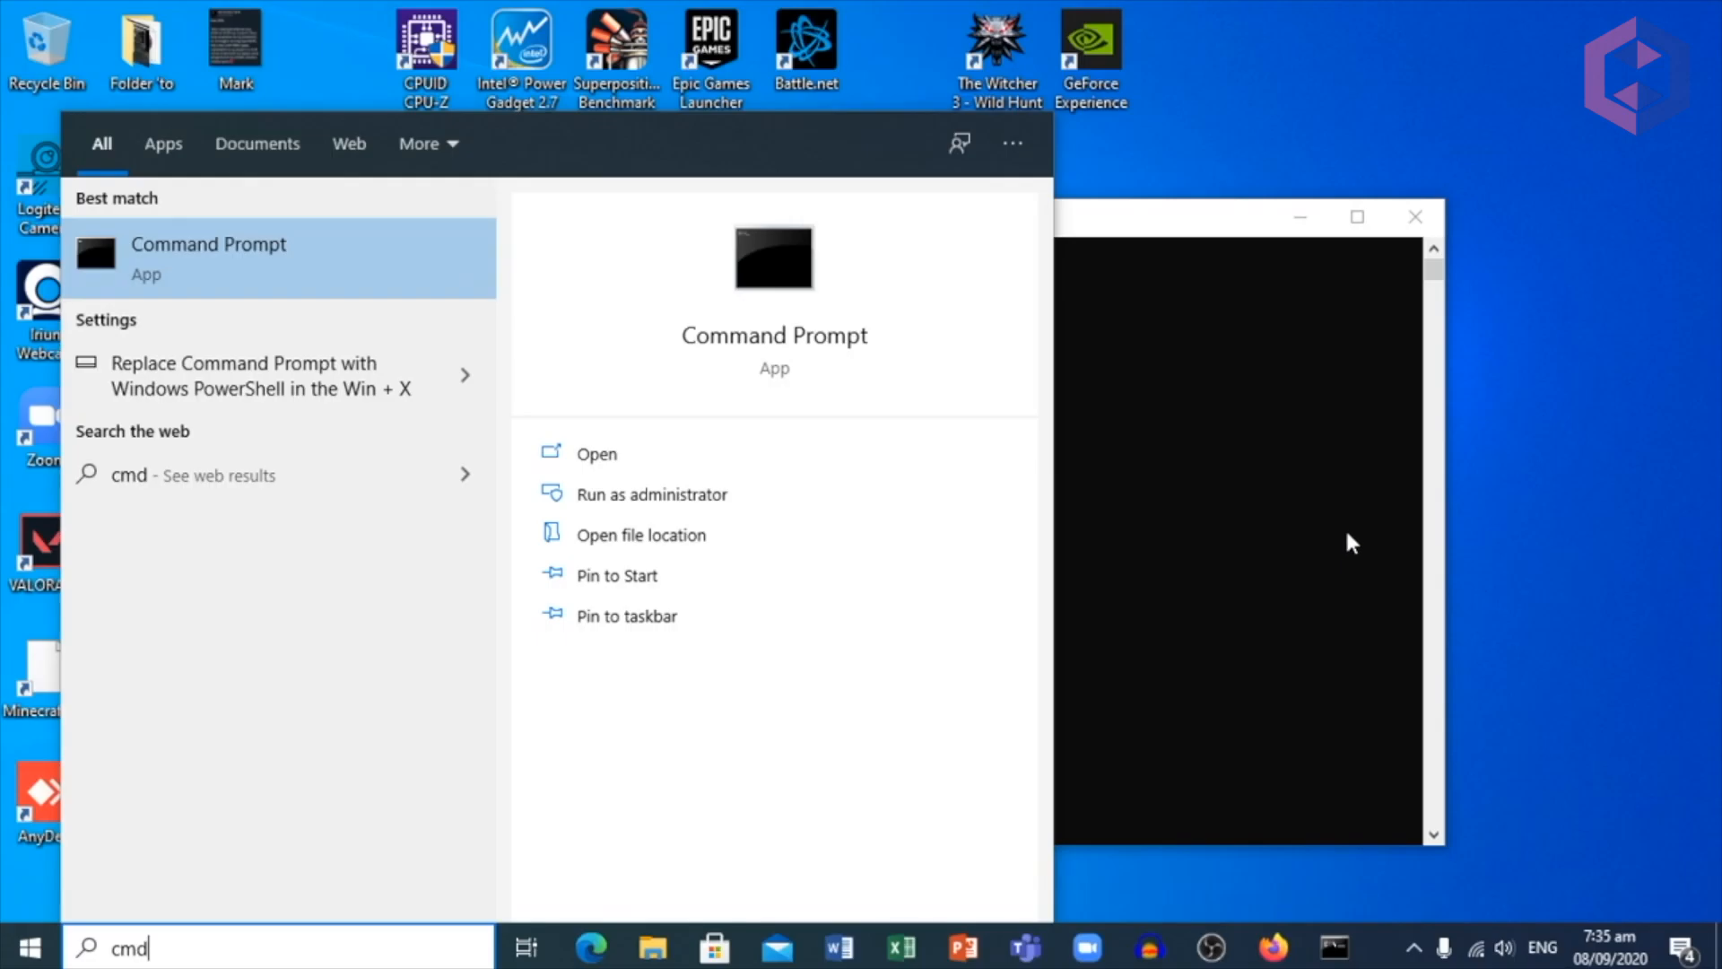
click(1169, 231)
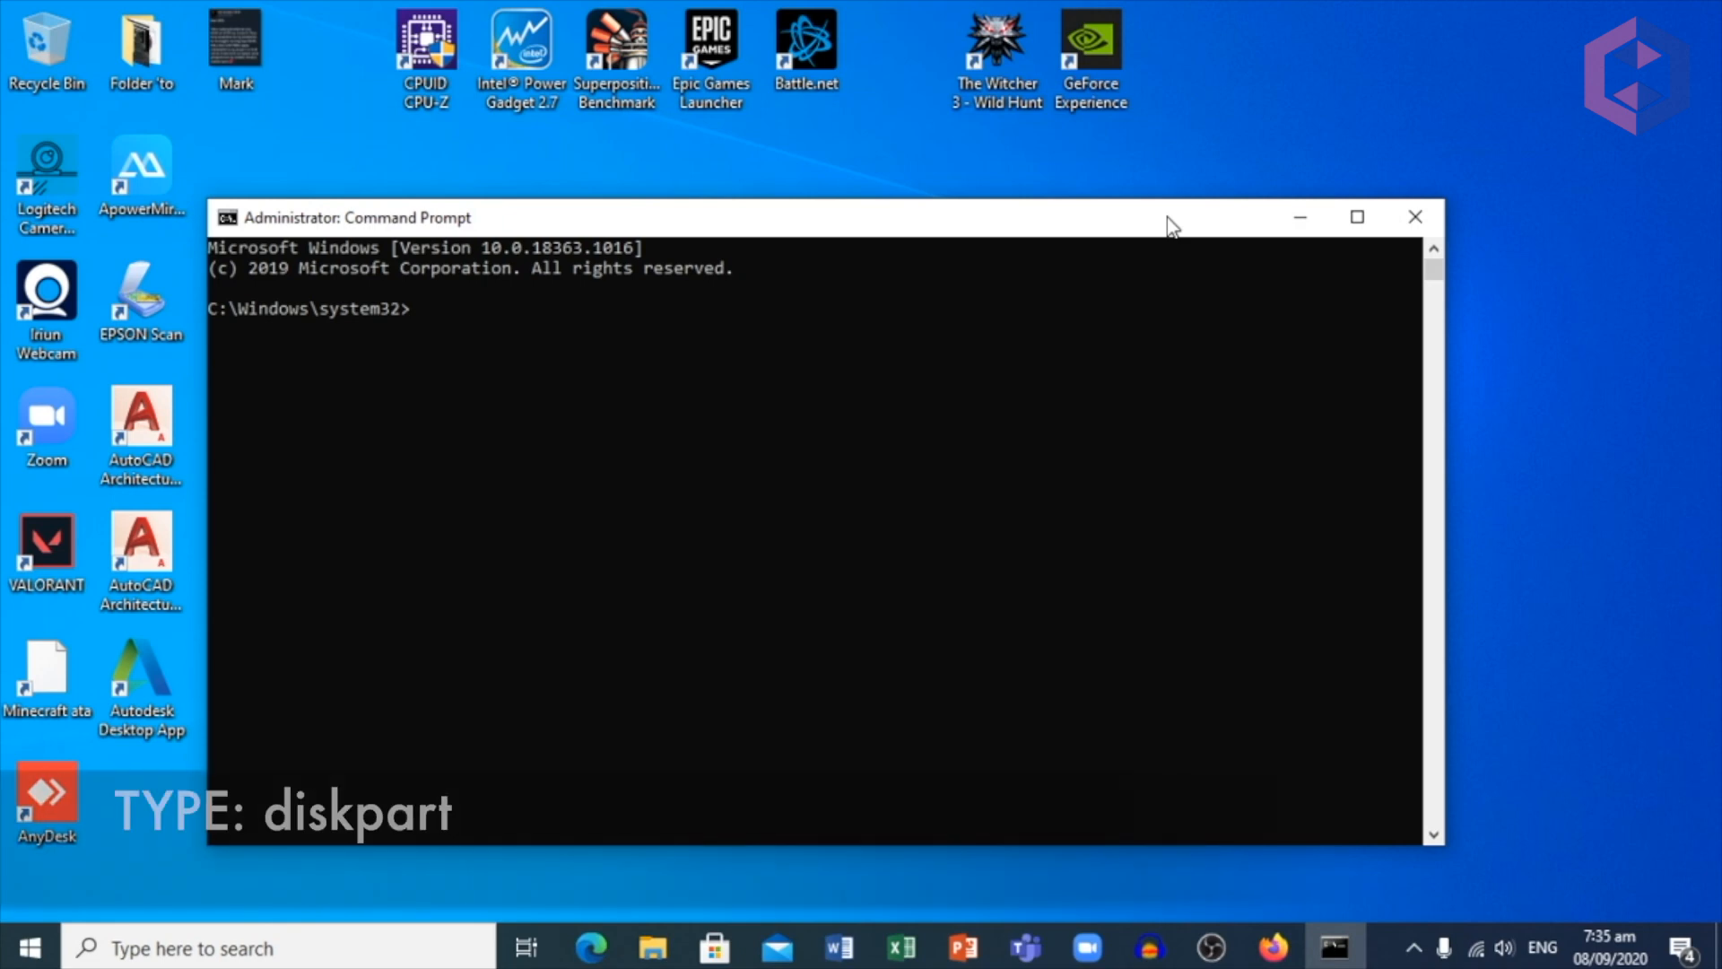
Start diskpart and list the disks attached to the computer with list disk.
text(diskpart)
key(Return)
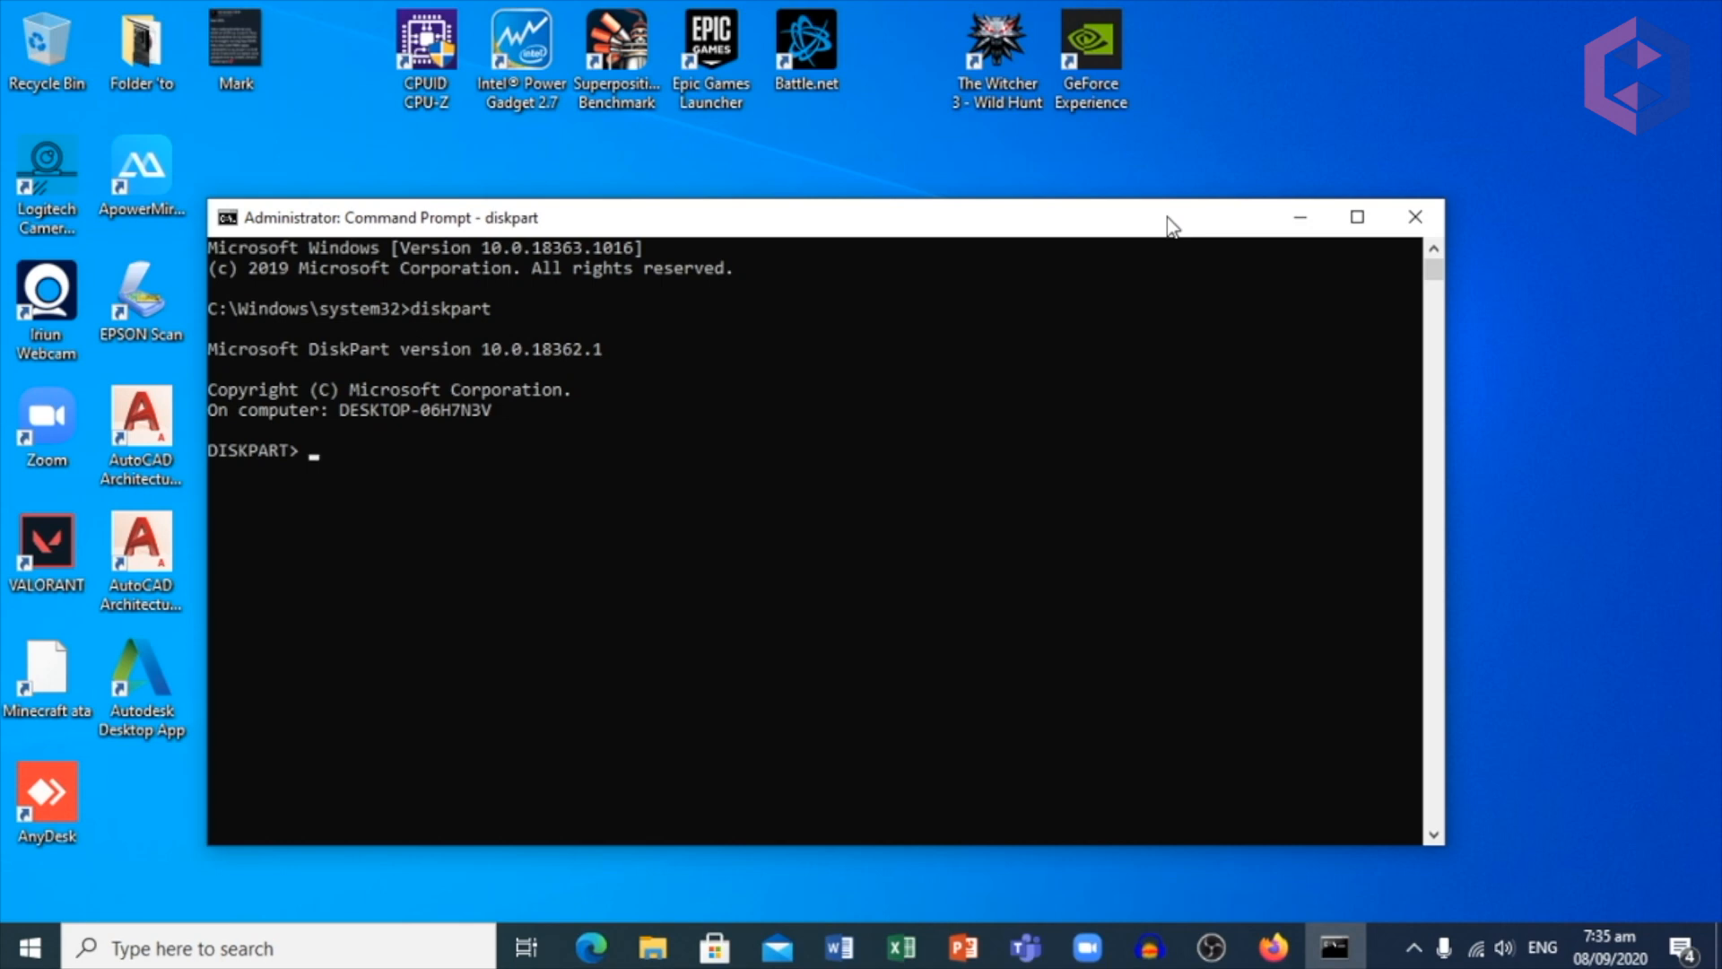
text(lis)
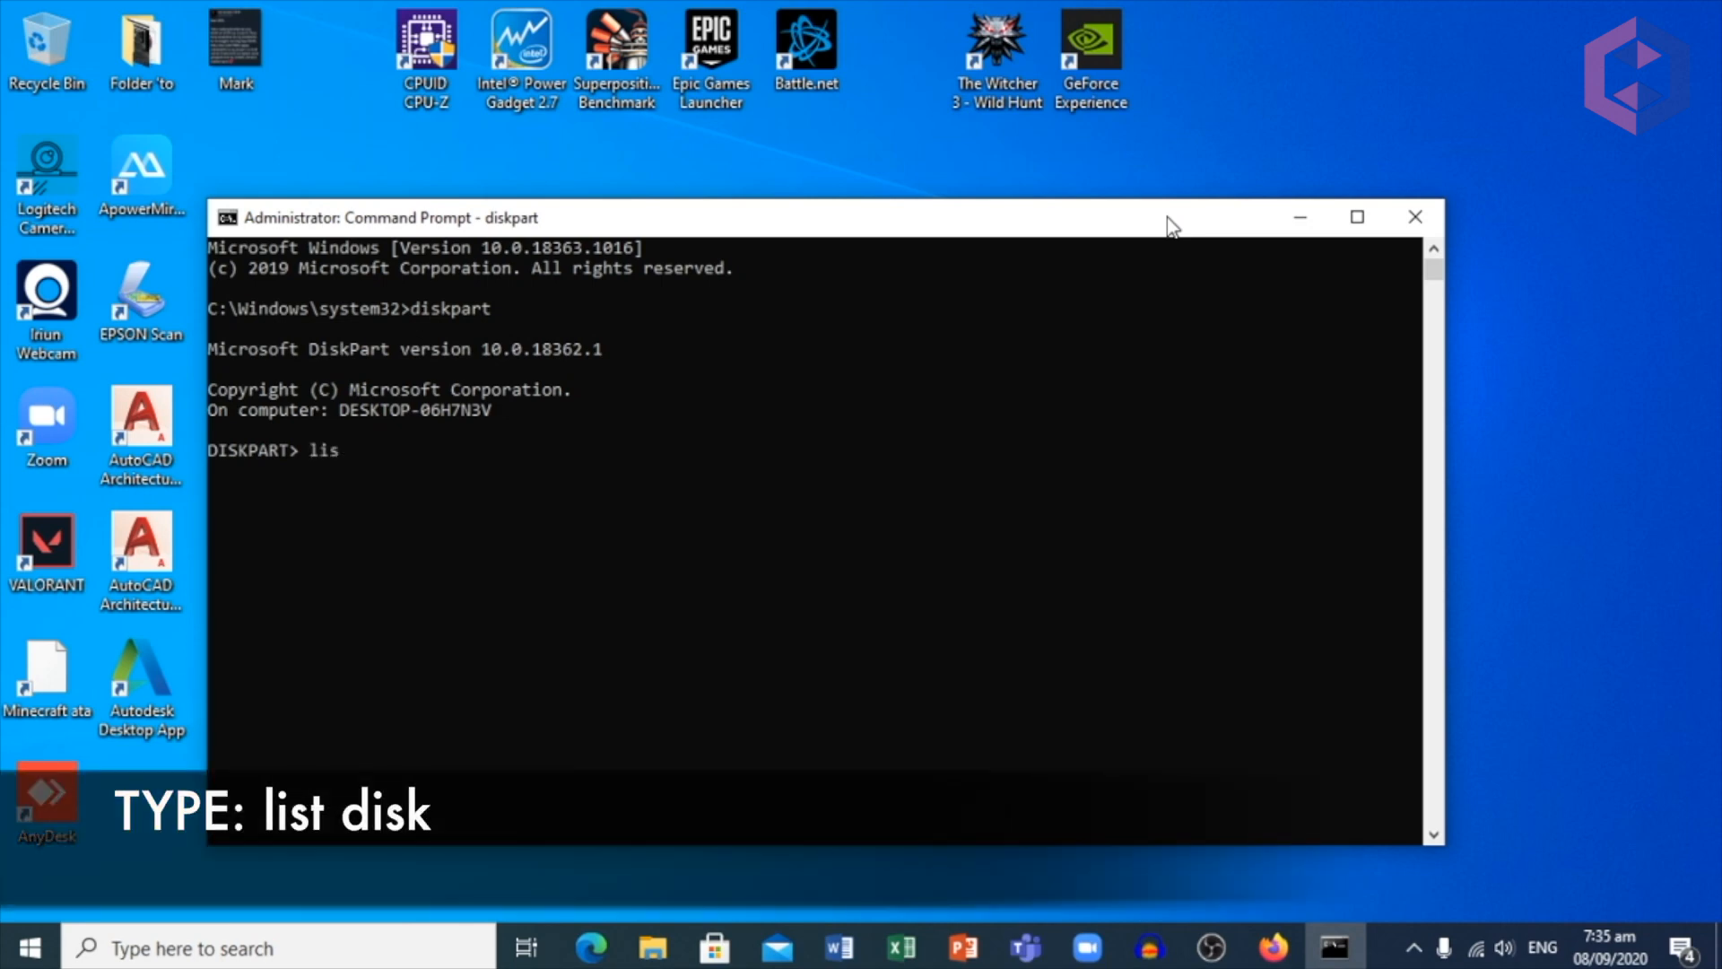
text(t dis)
text(k)
key(Return)
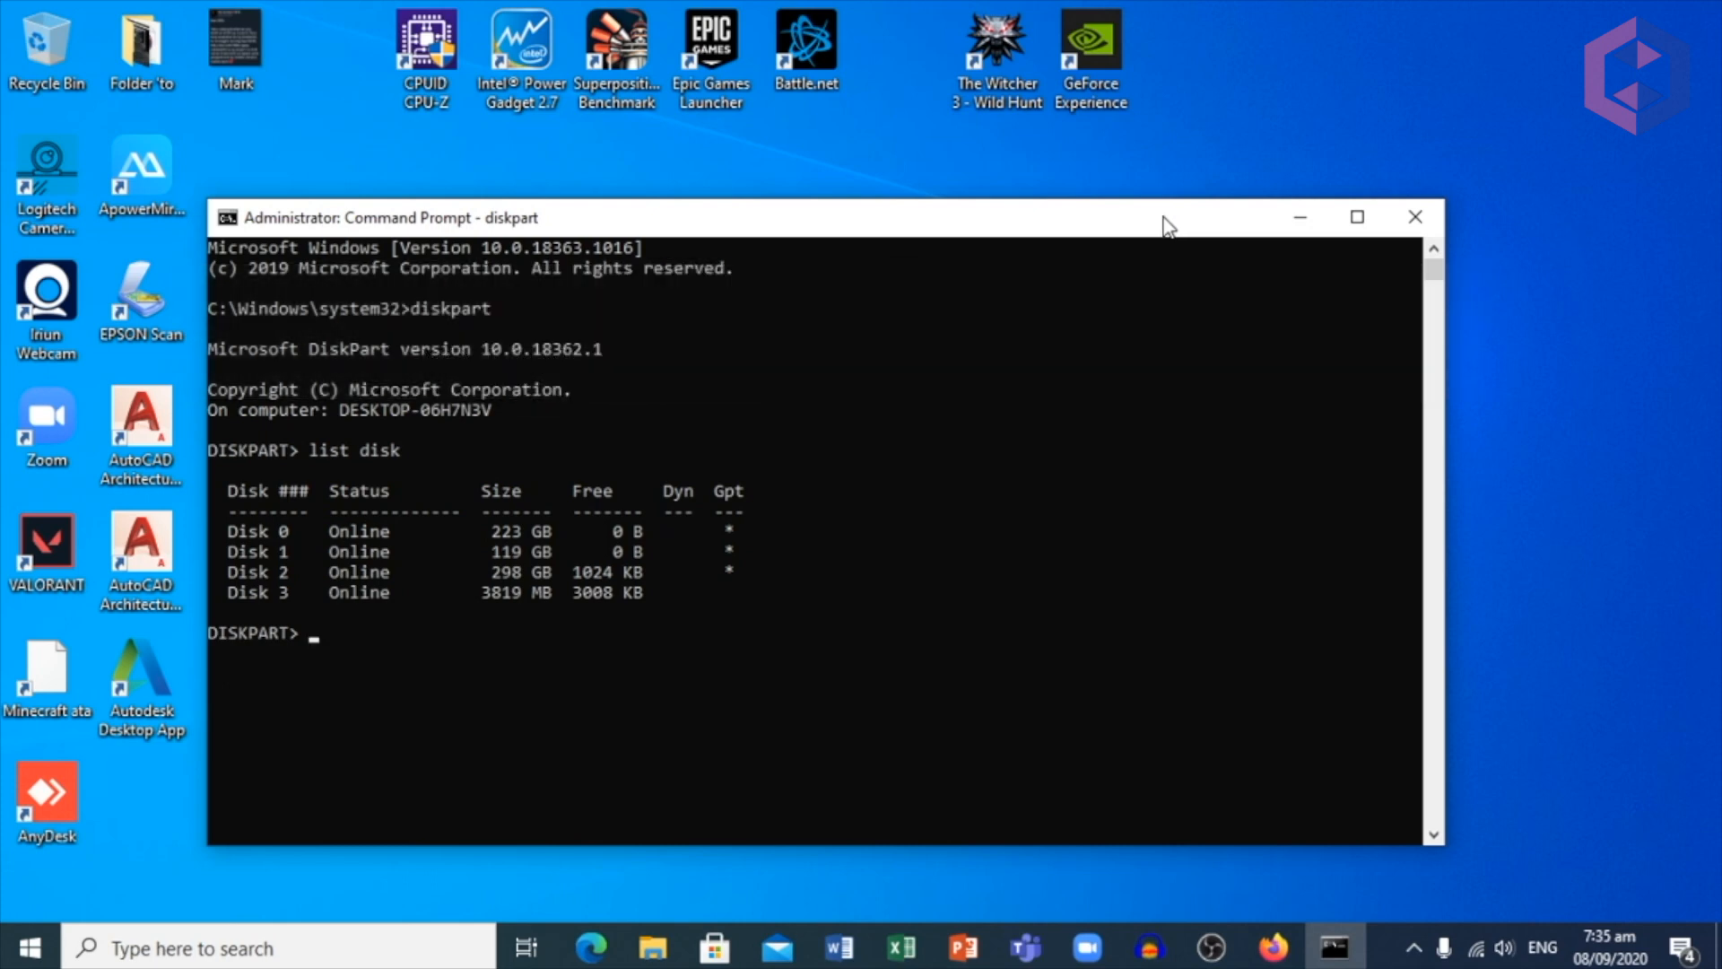
Select the USB drive in diskpart with the command select disk 3.
text(select)
key(BackSpace)
text(sik)
key(BackSpace)
key(BackSpace)
key(BackSpace)
text(isk 3)
key(Return)
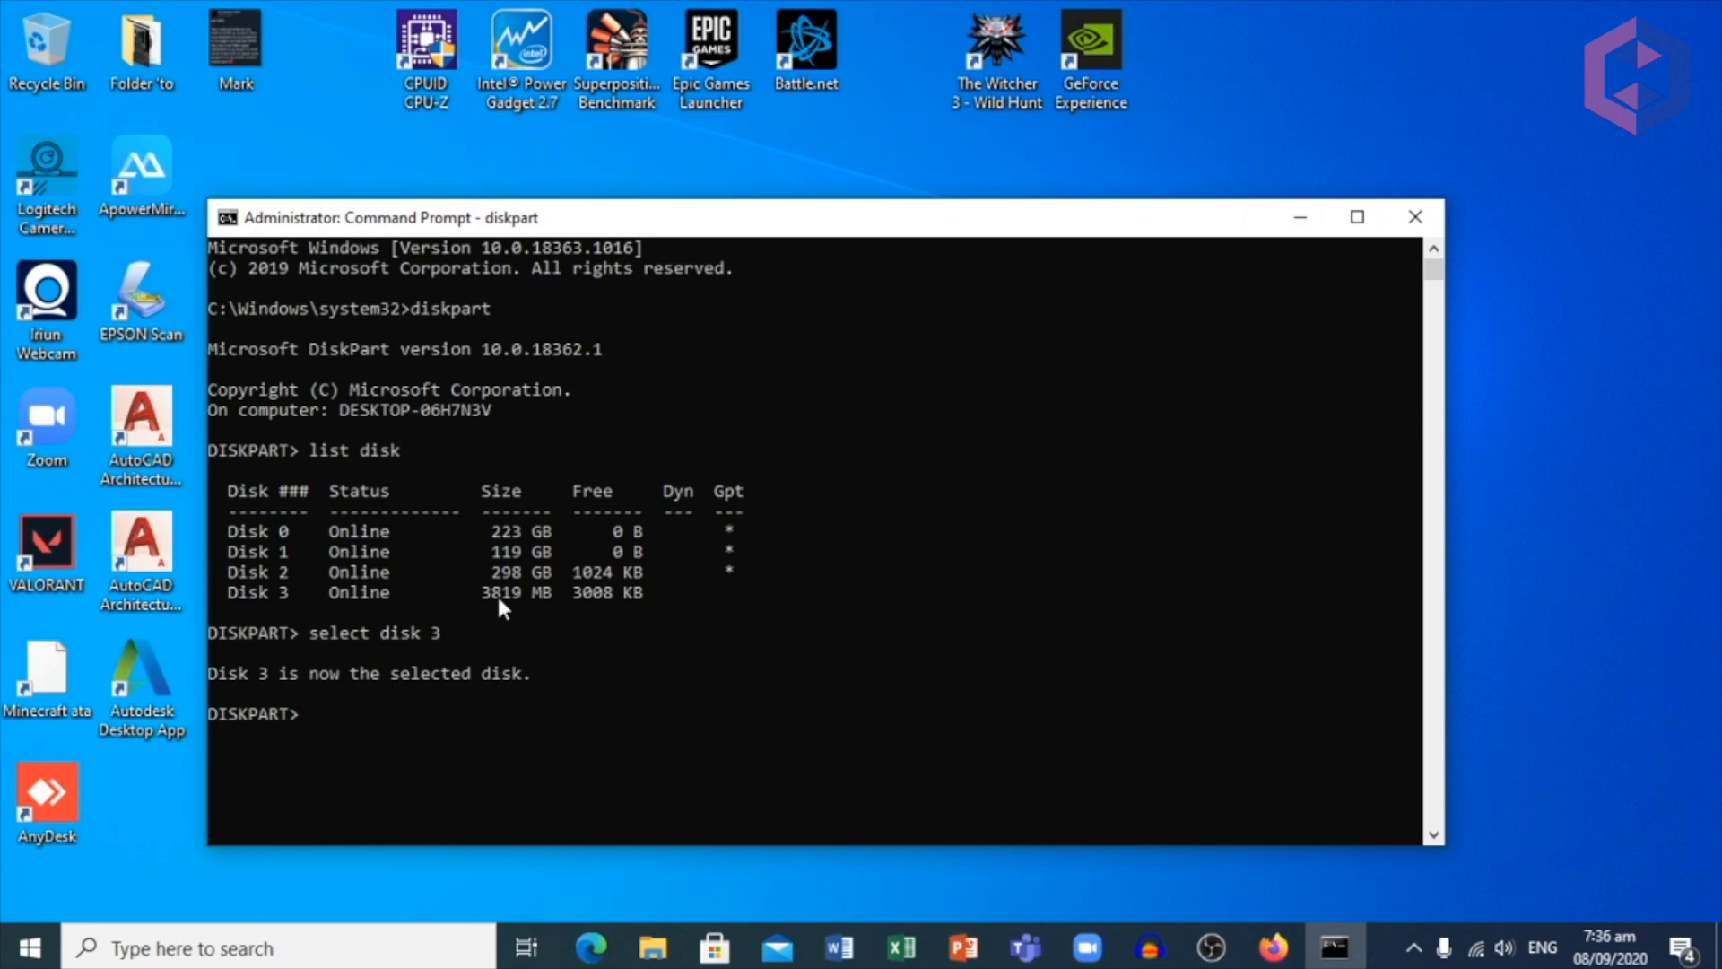
Wipe all partitions from the selected disk with clean and dismiss the Insert disk prompt for the USB drive.
text(cle)
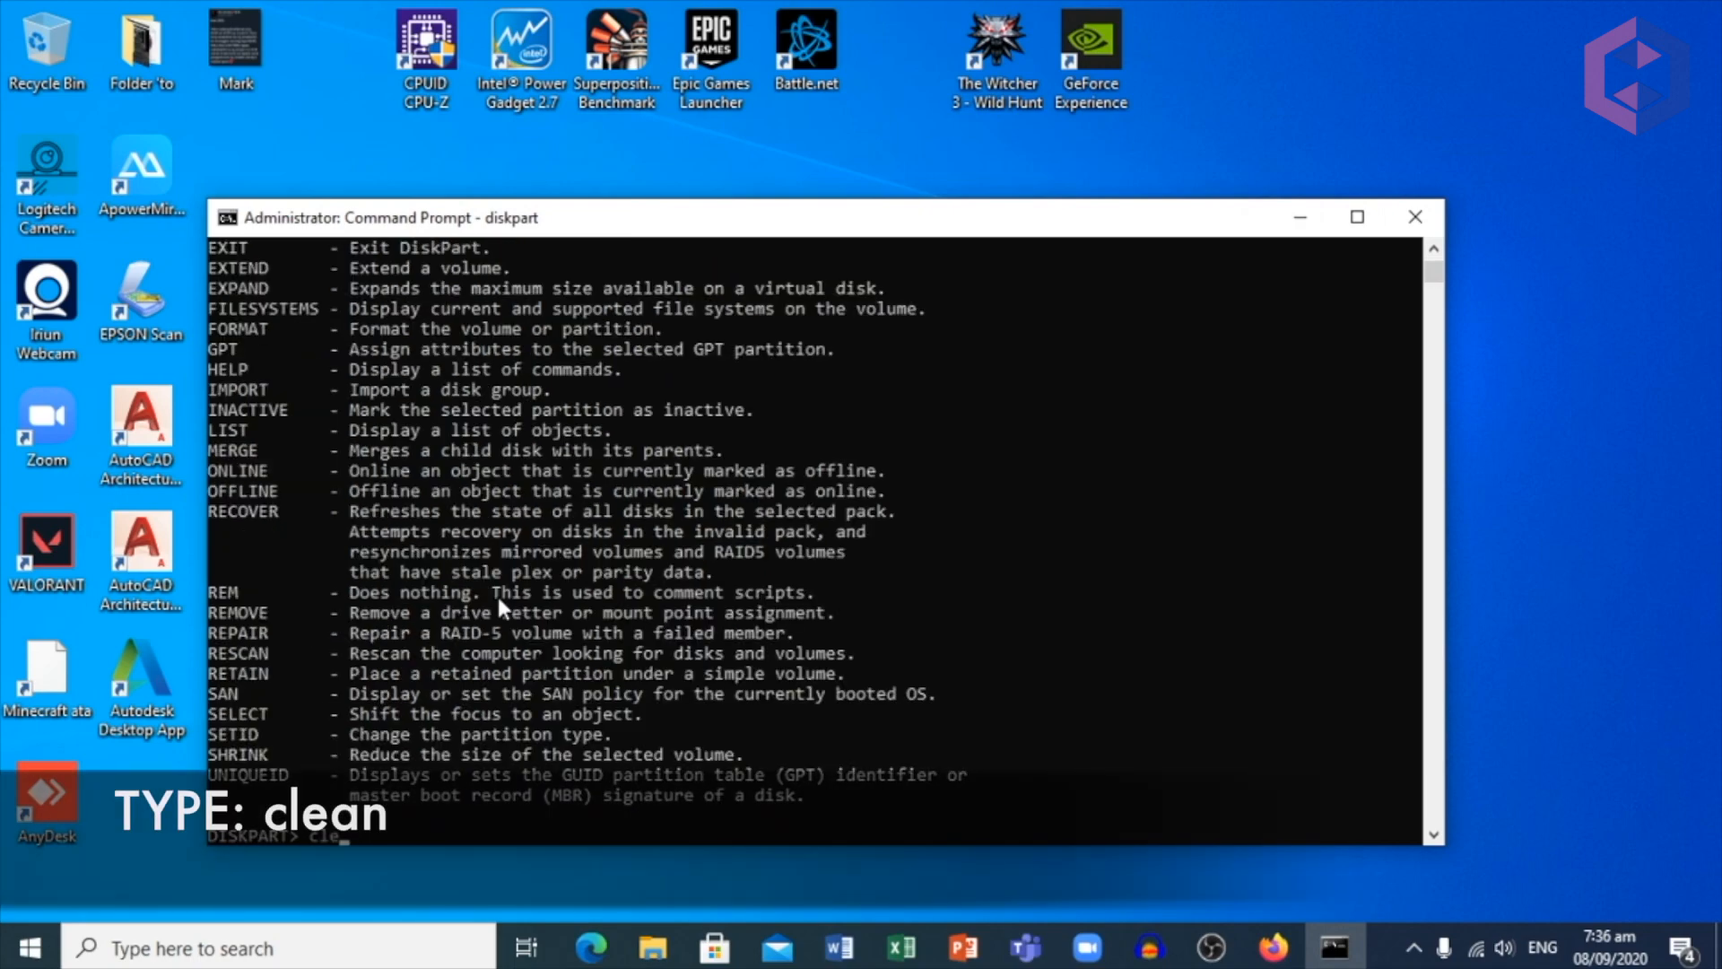
text(an)
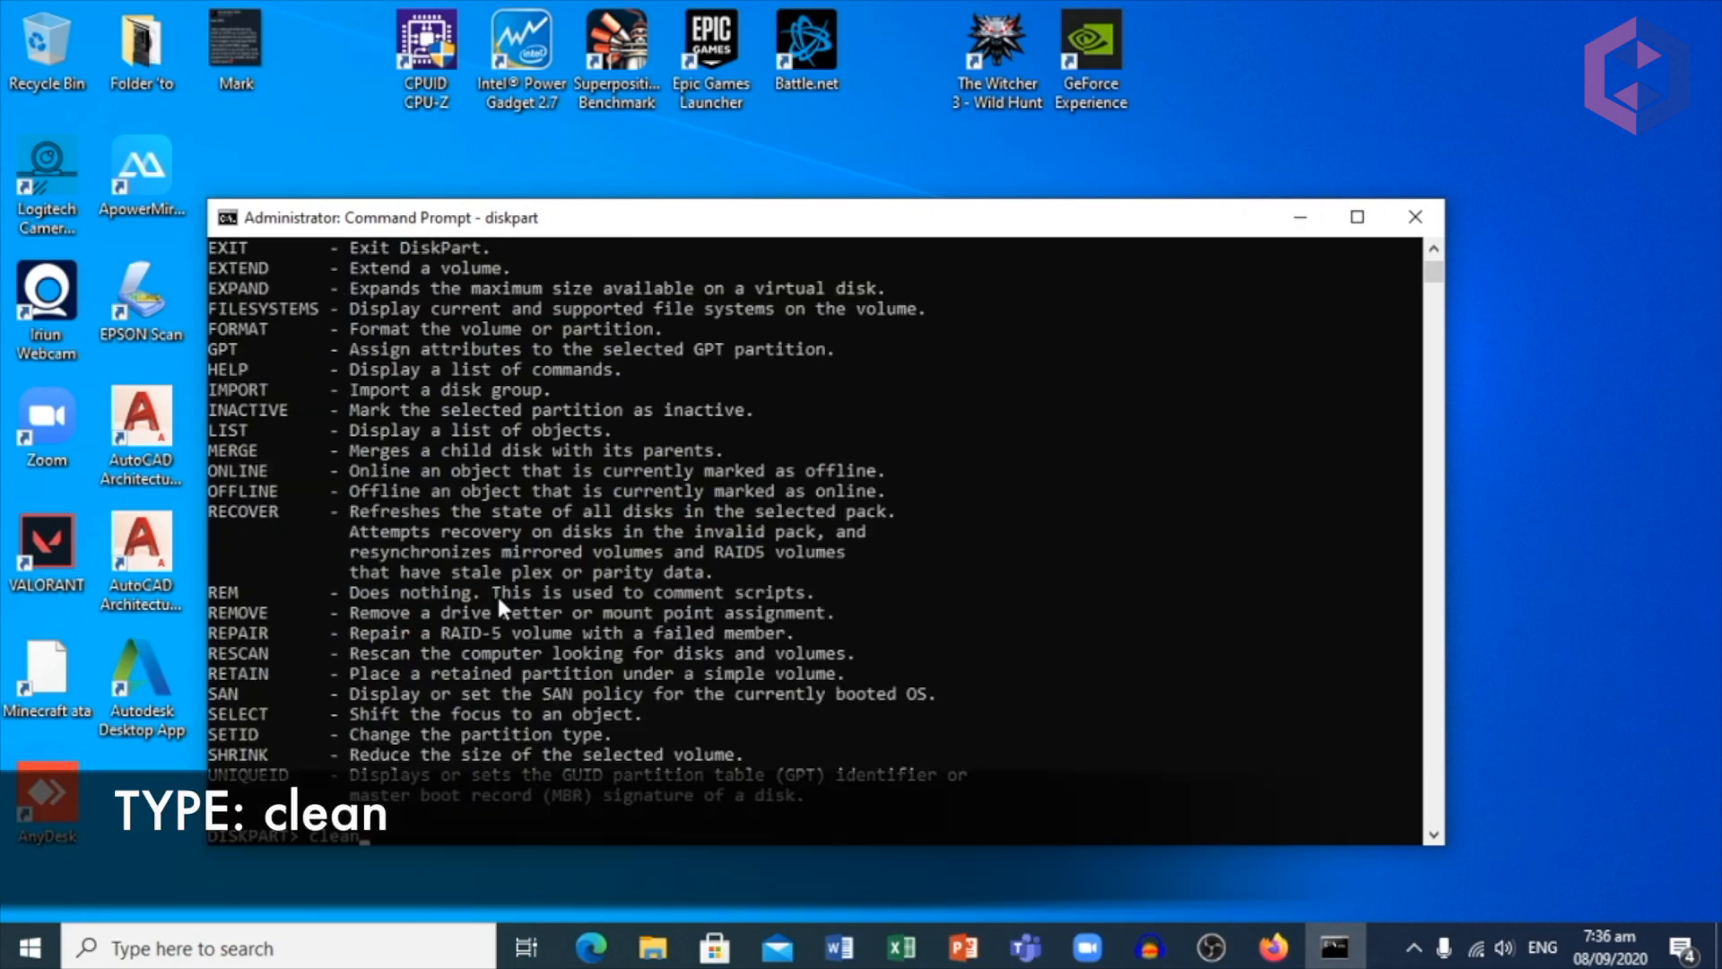
key(Return)
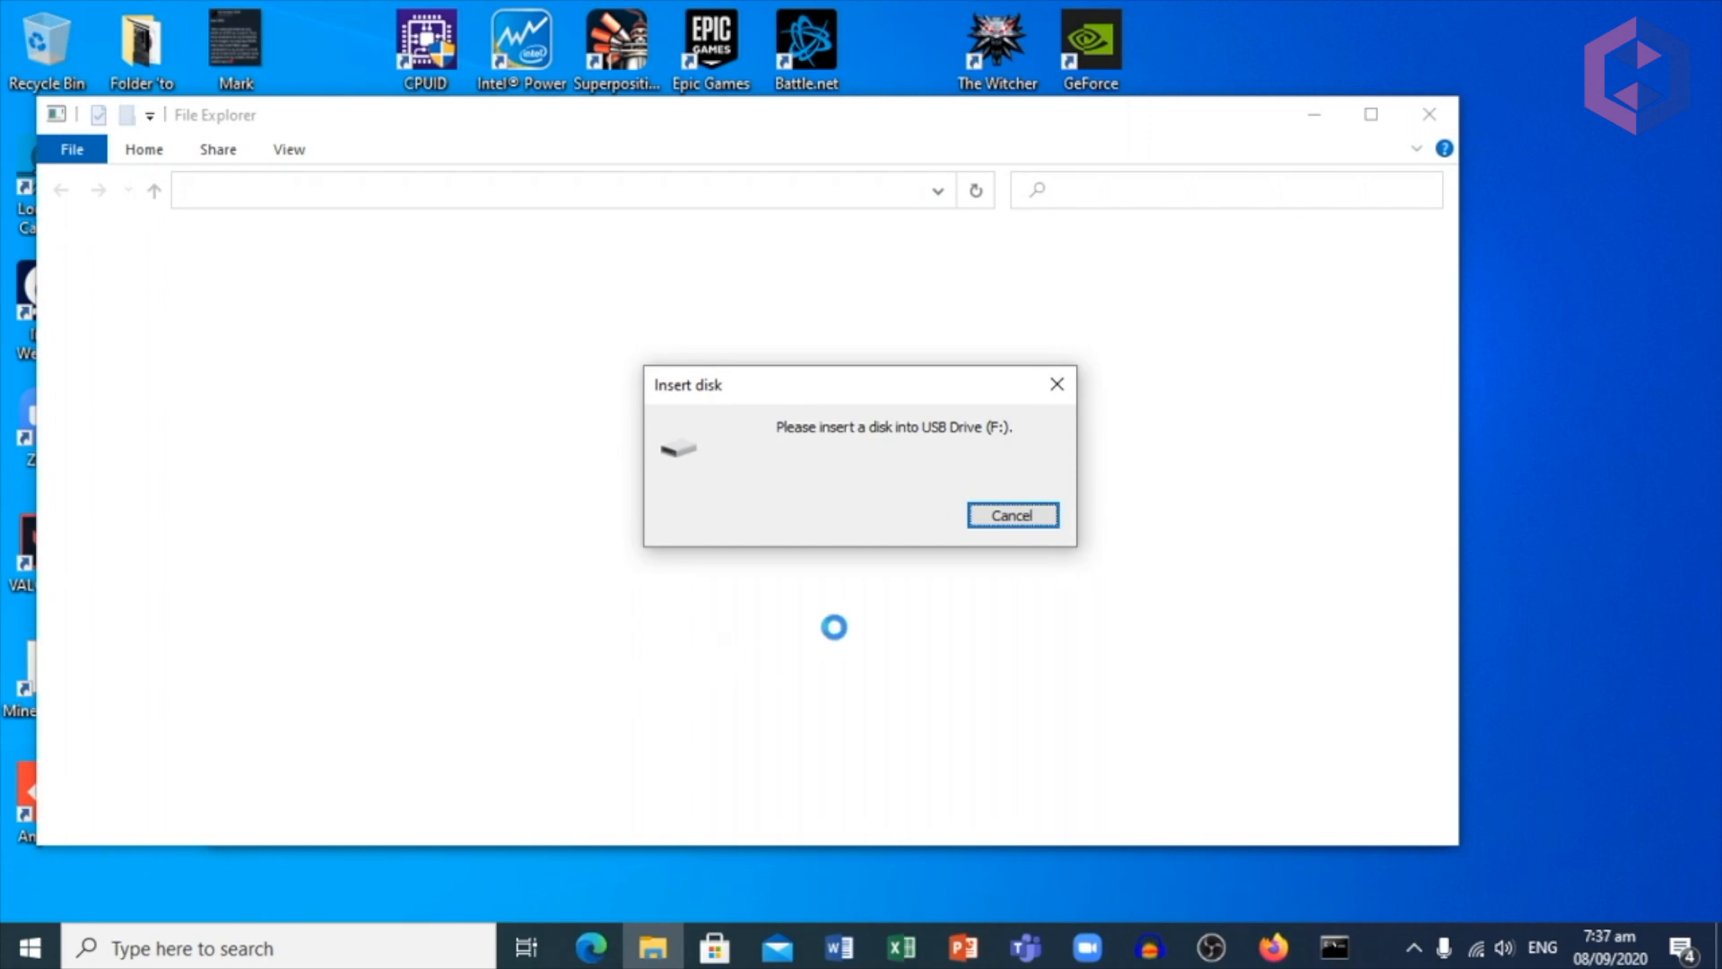
click(1059, 386)
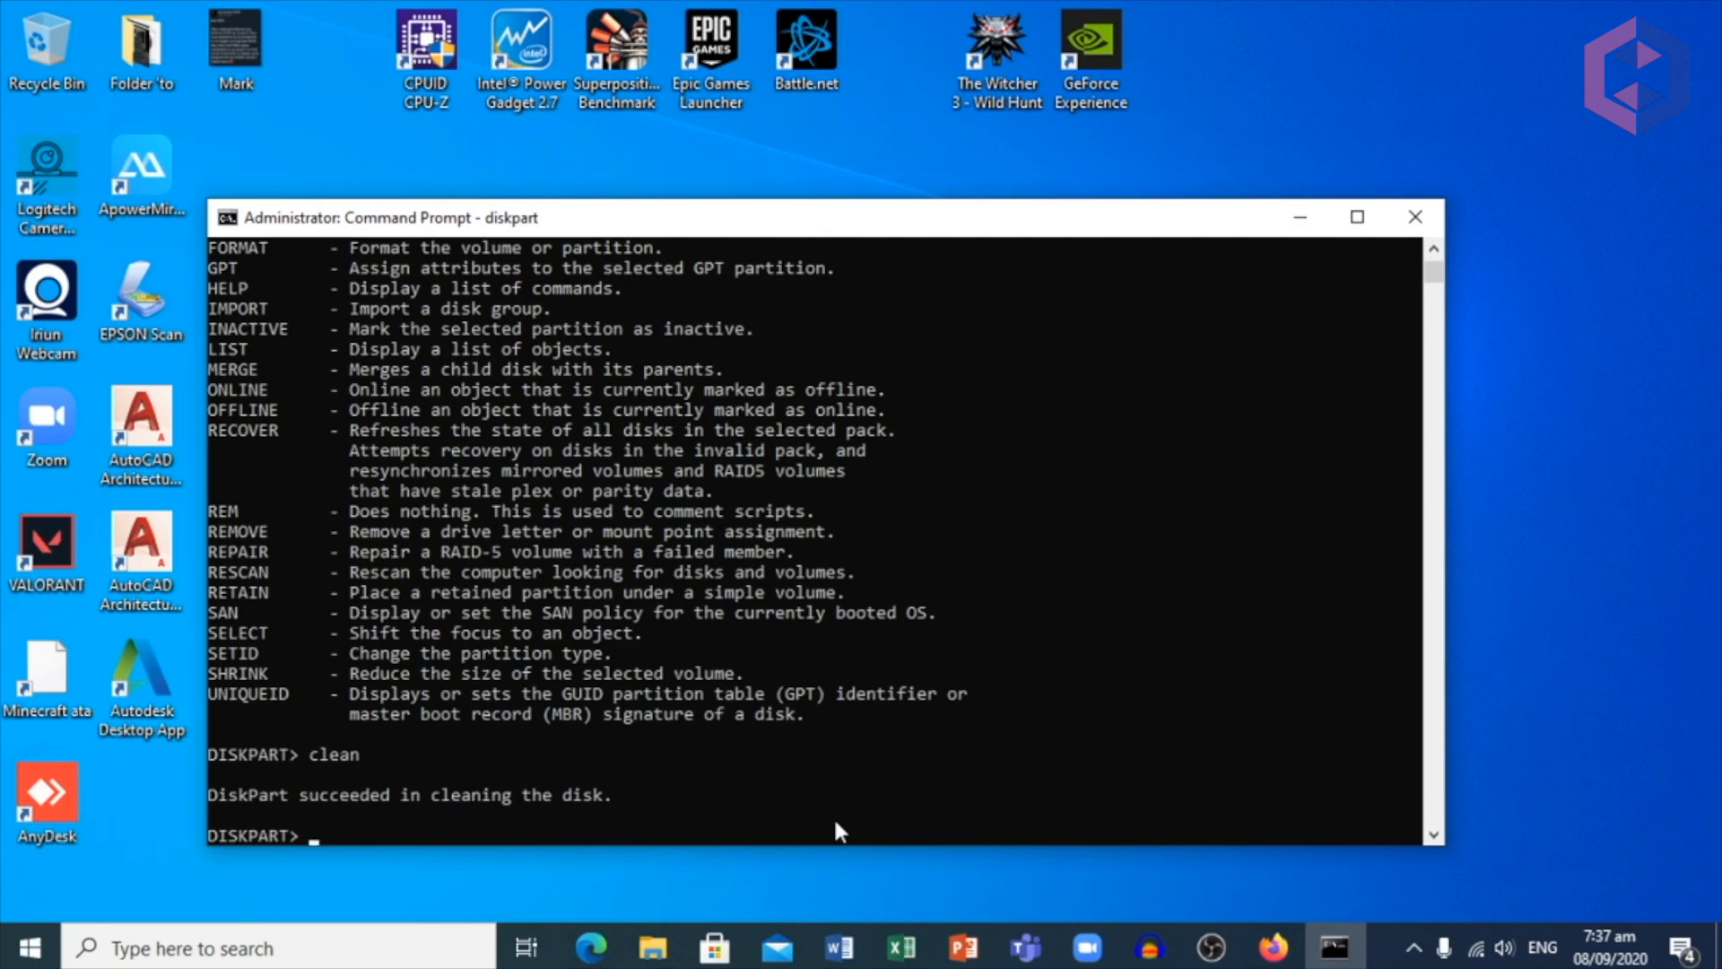
Exit diskpart and Command Prompt, and check the USB drive entries in File Explorer before closing it.
text(exit)
key(Return)
text(exit)
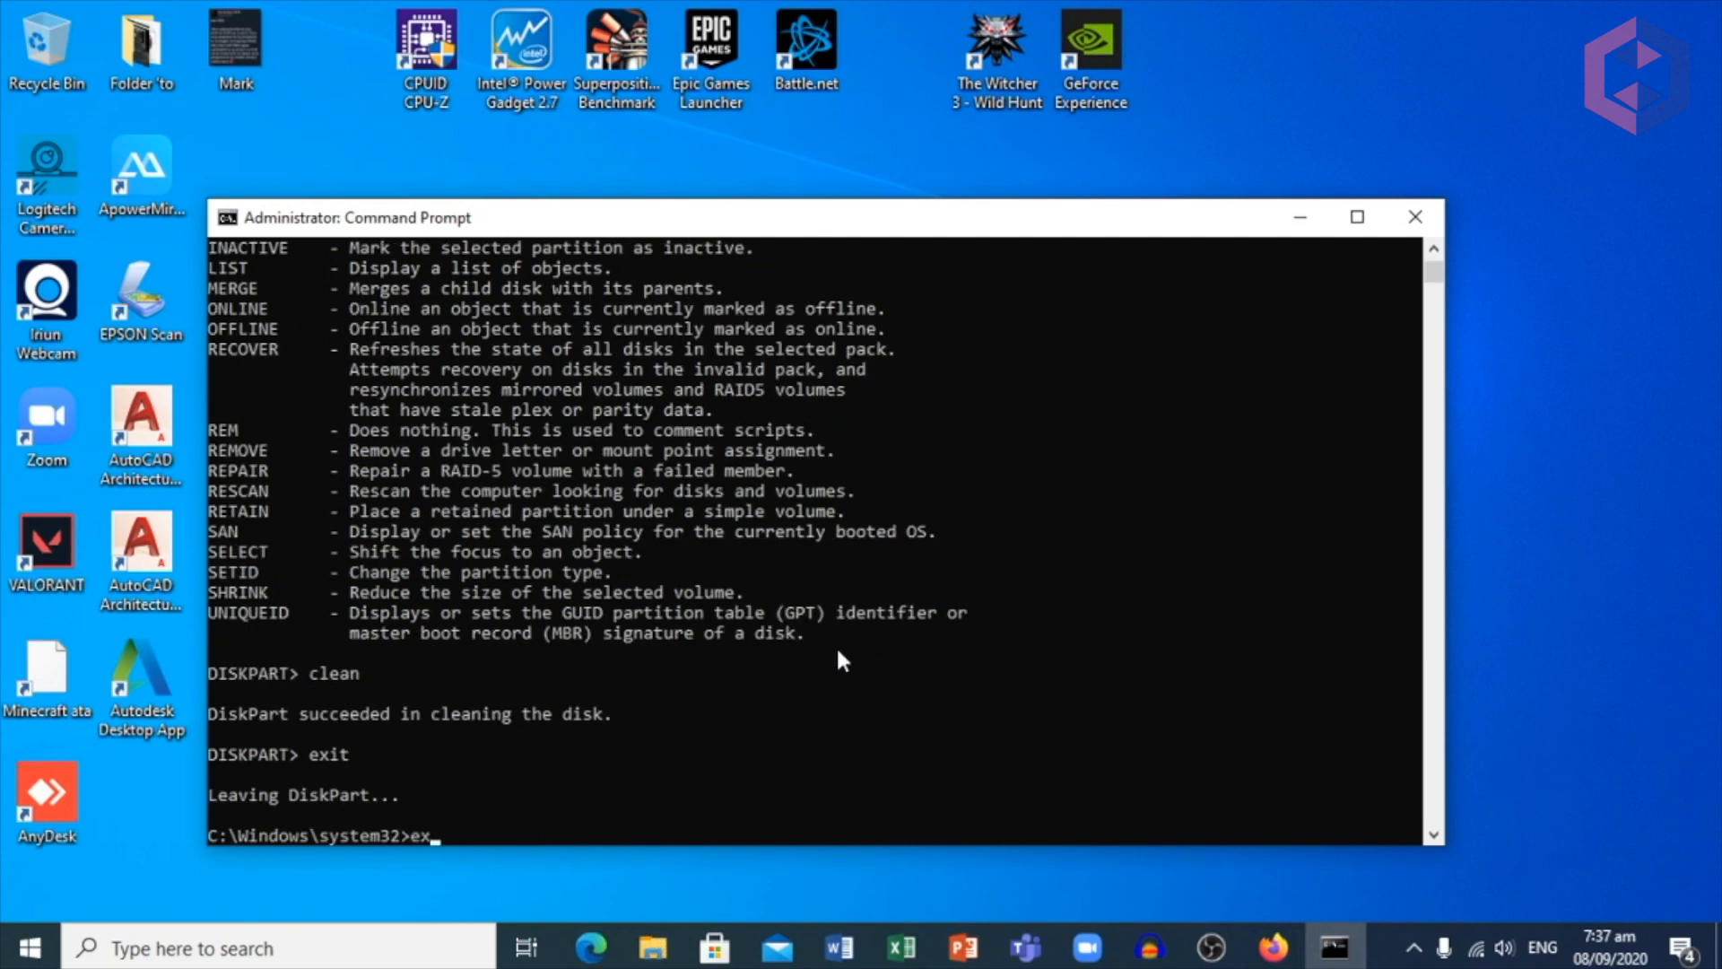
key(Return)
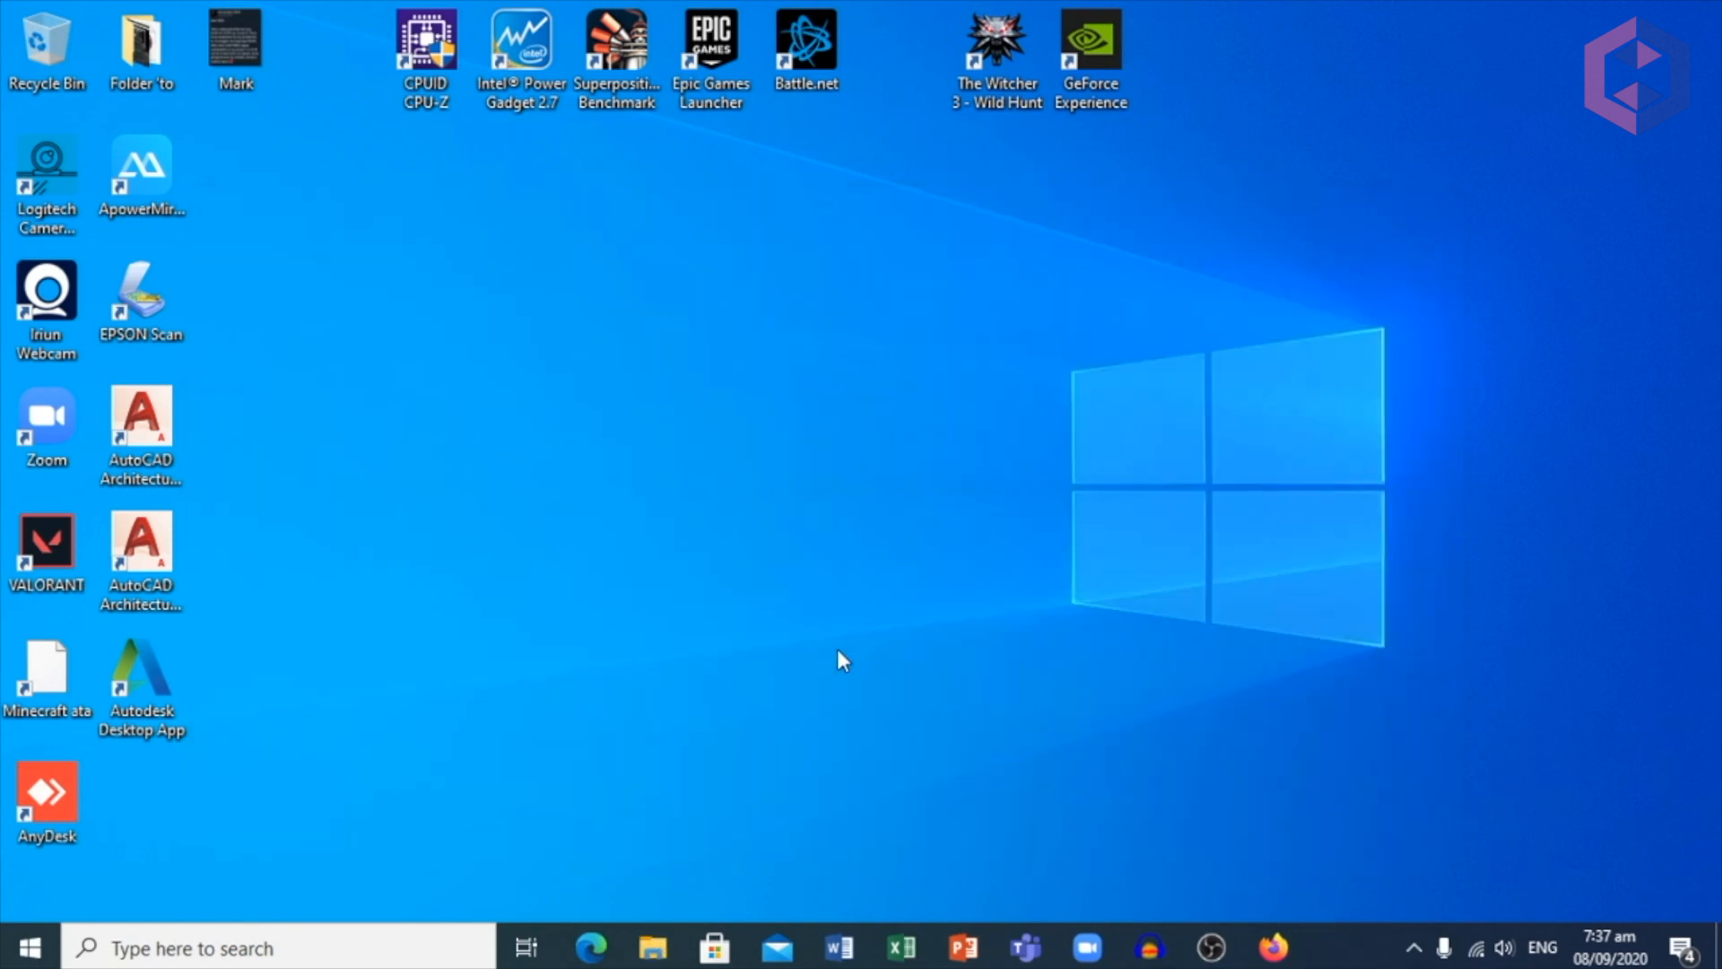
click(653, 948)
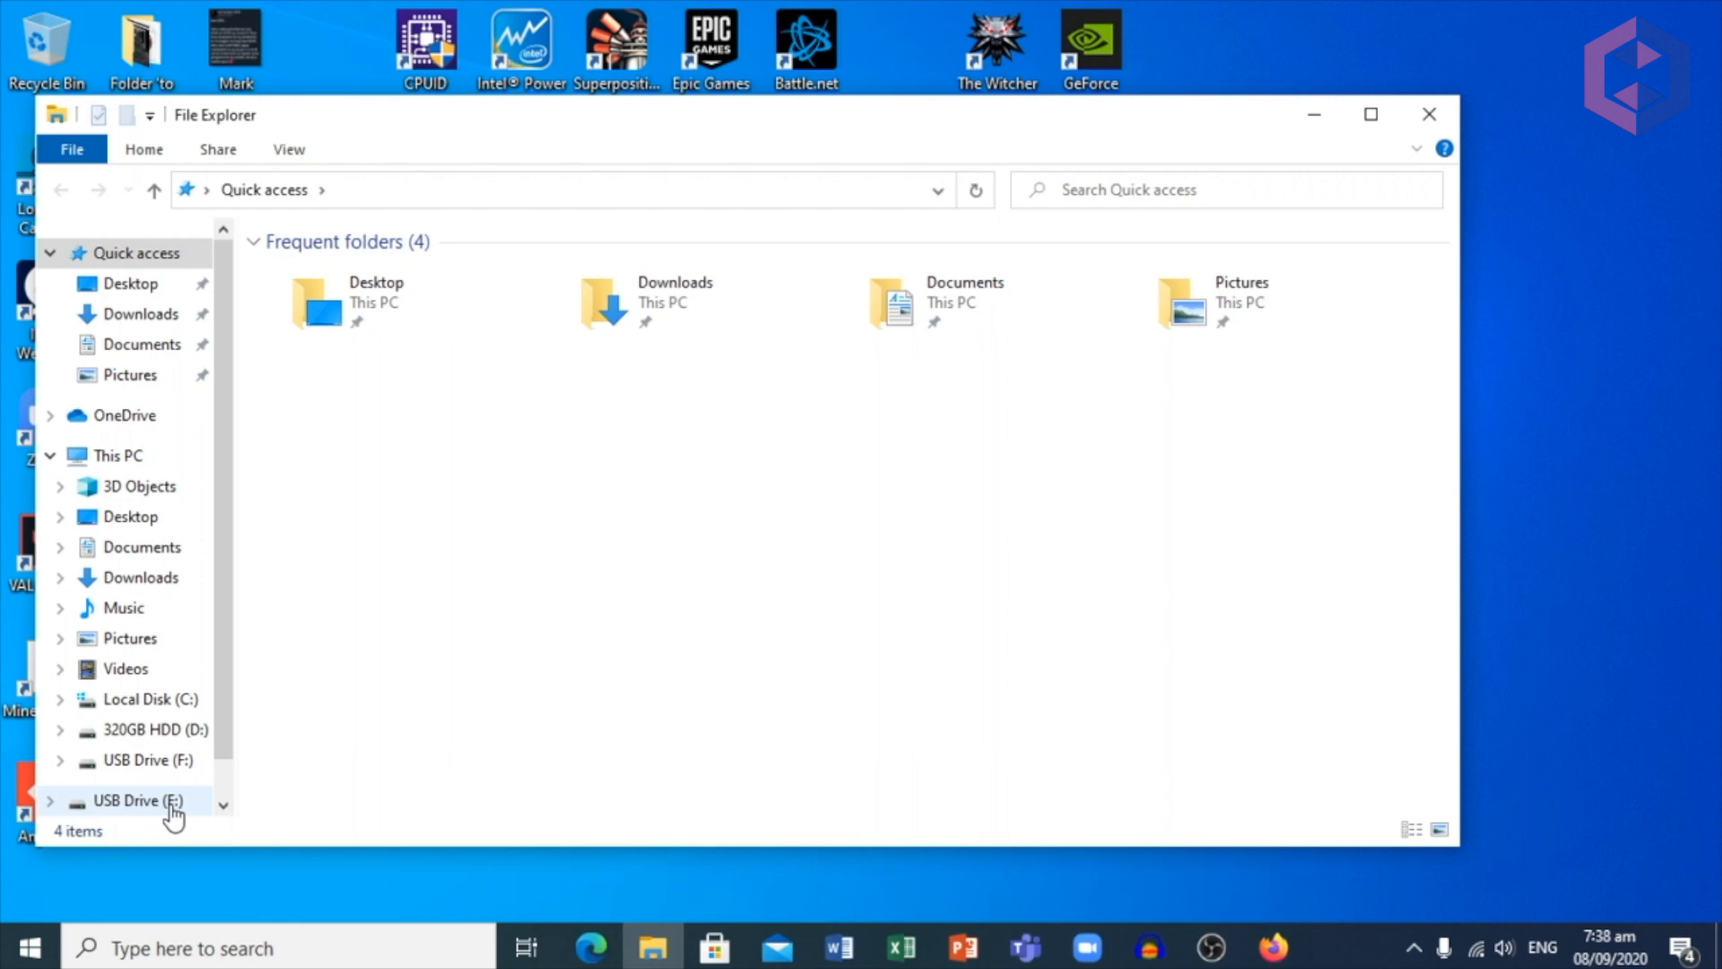
click(1429, 114)
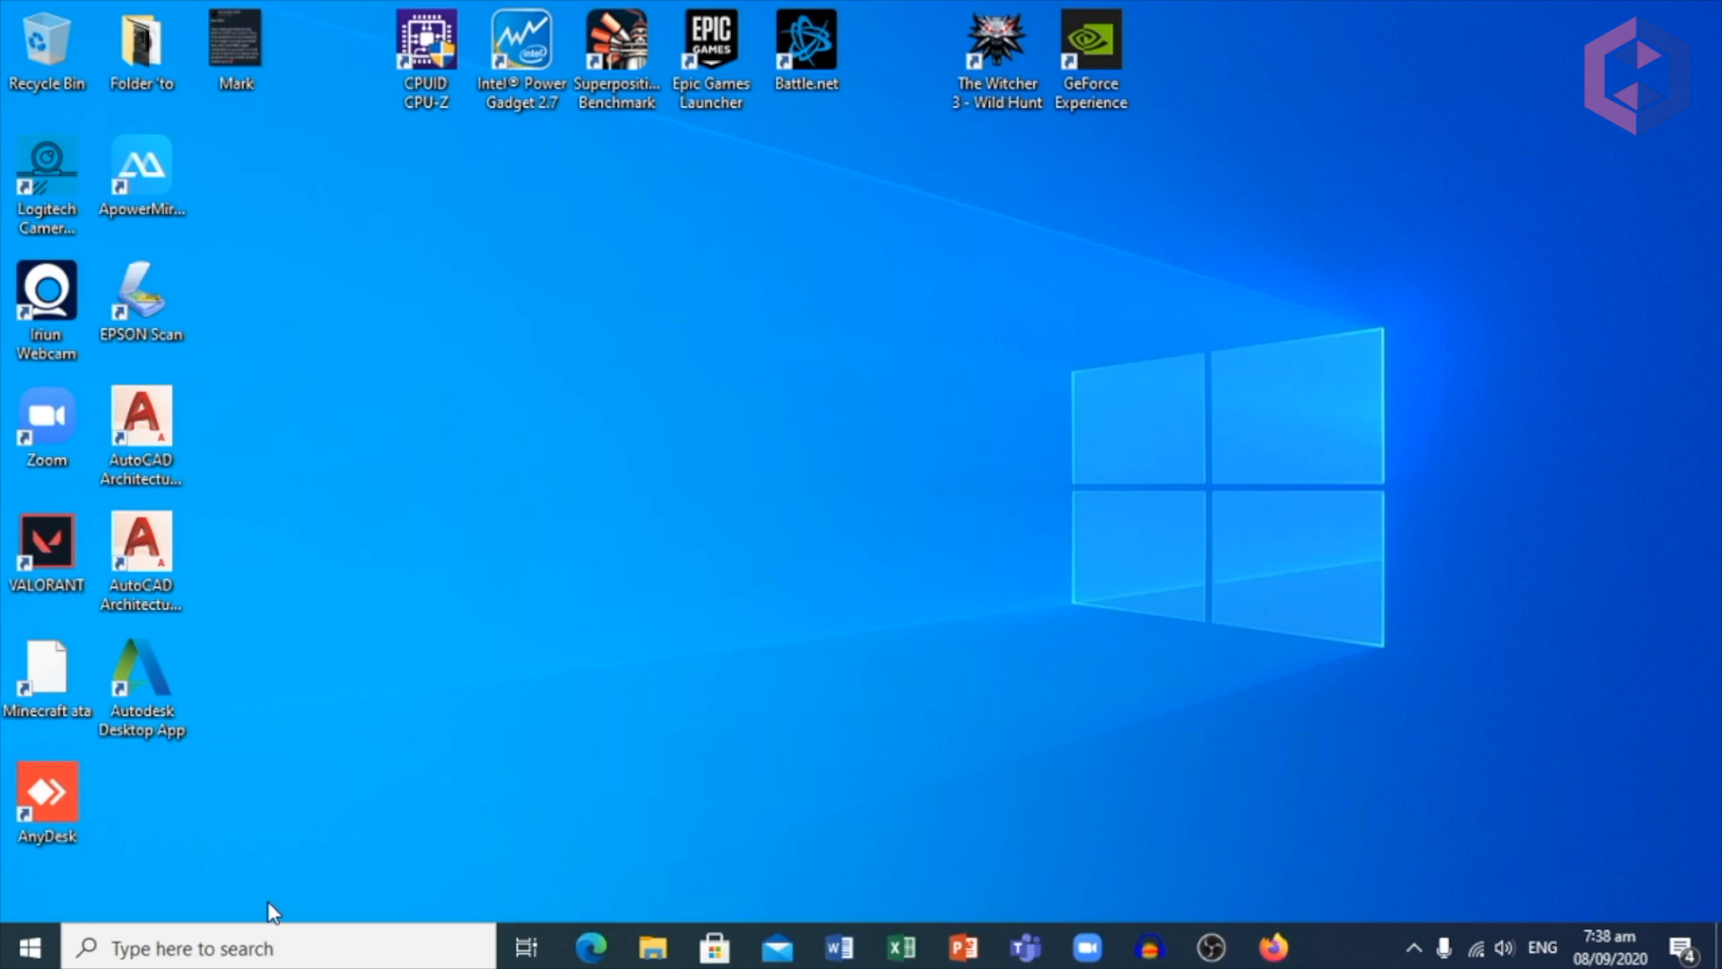
Search Windows for parti, open Create and format hard disk partitions, and select the unallocated space on Disk 3.
click(274, 948)
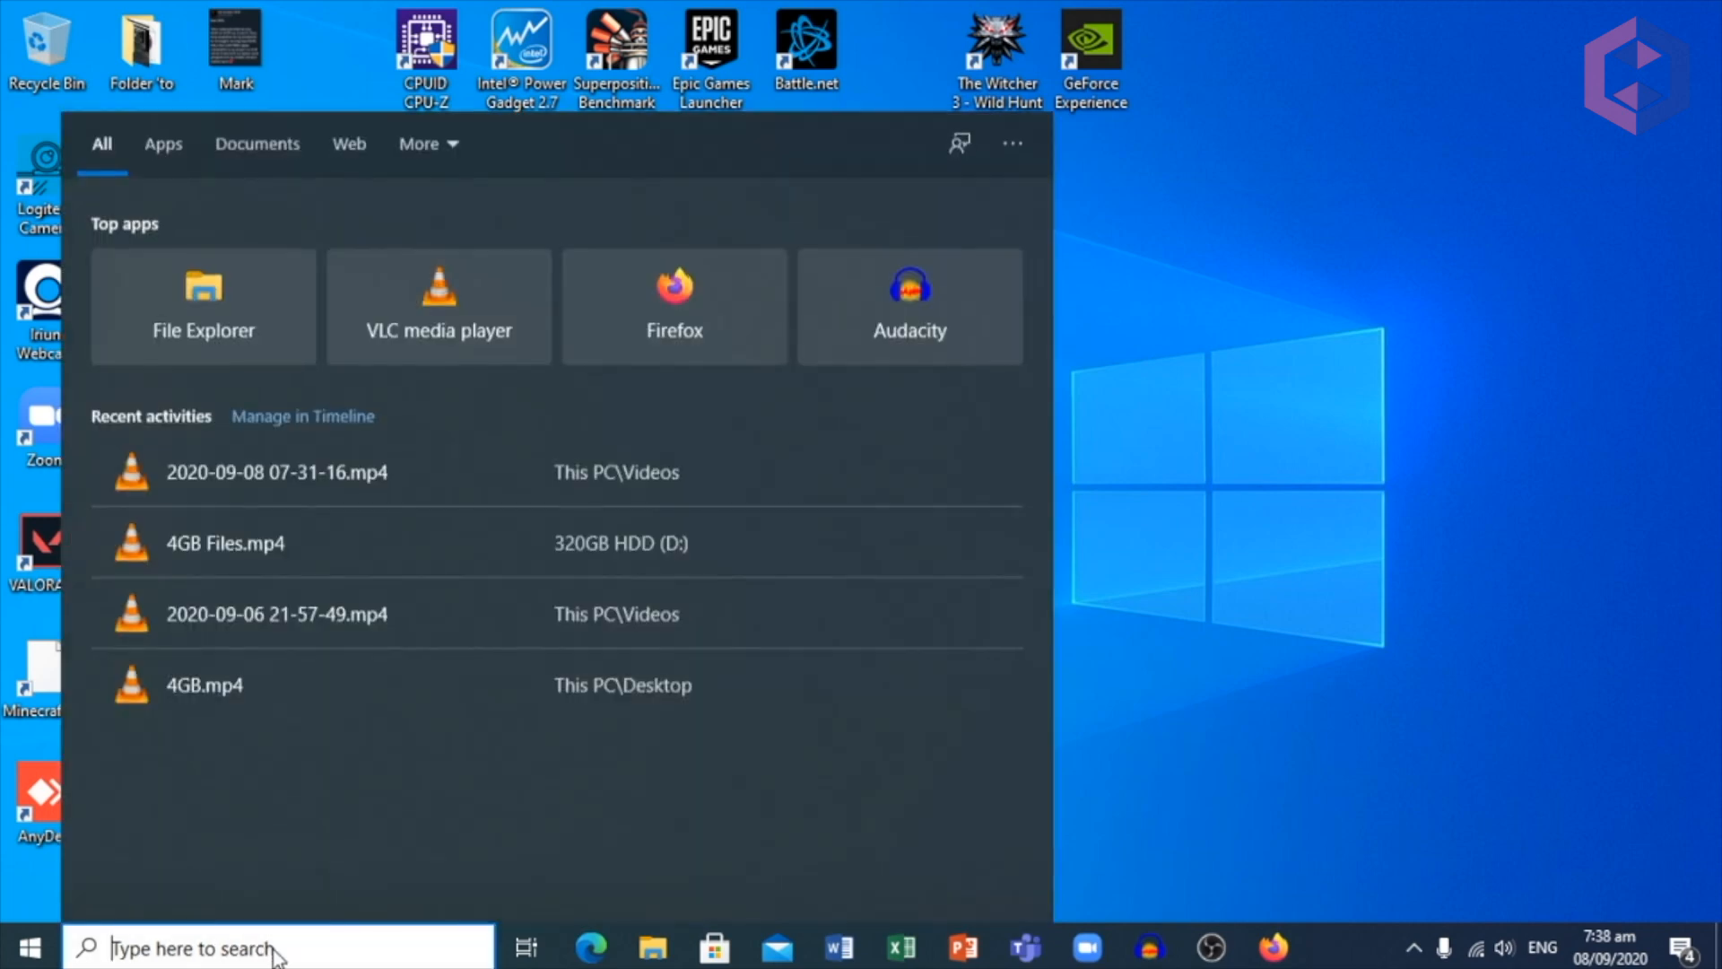
text(parti)
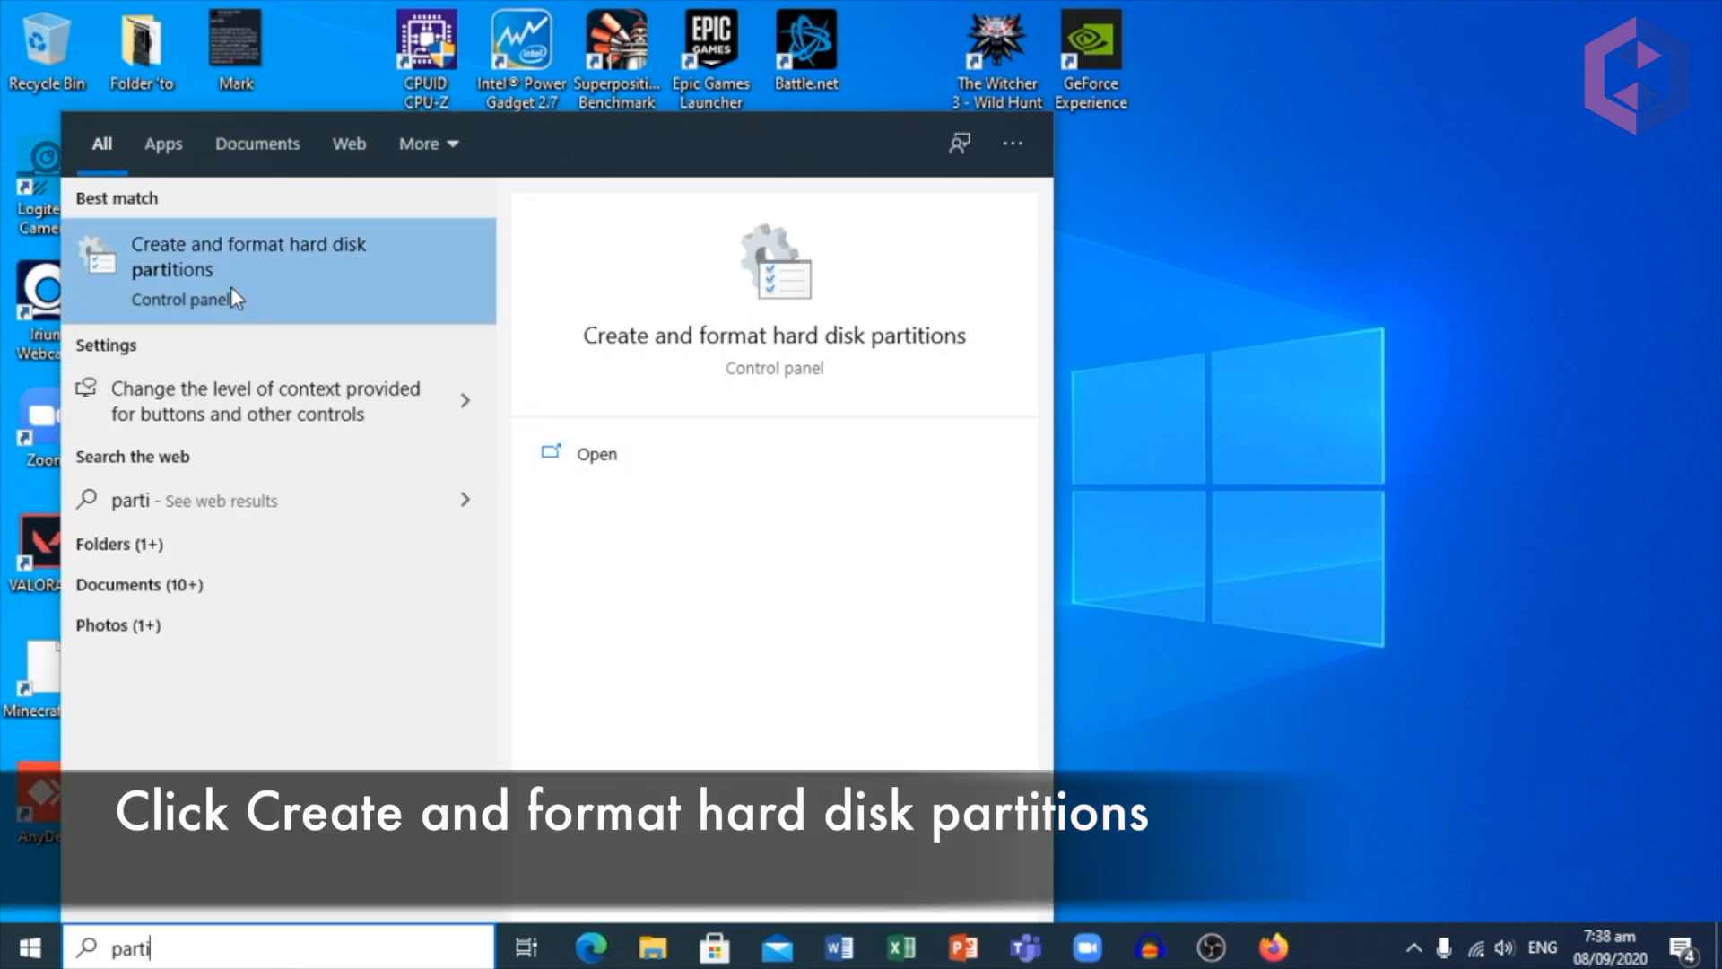
click(237, 288)
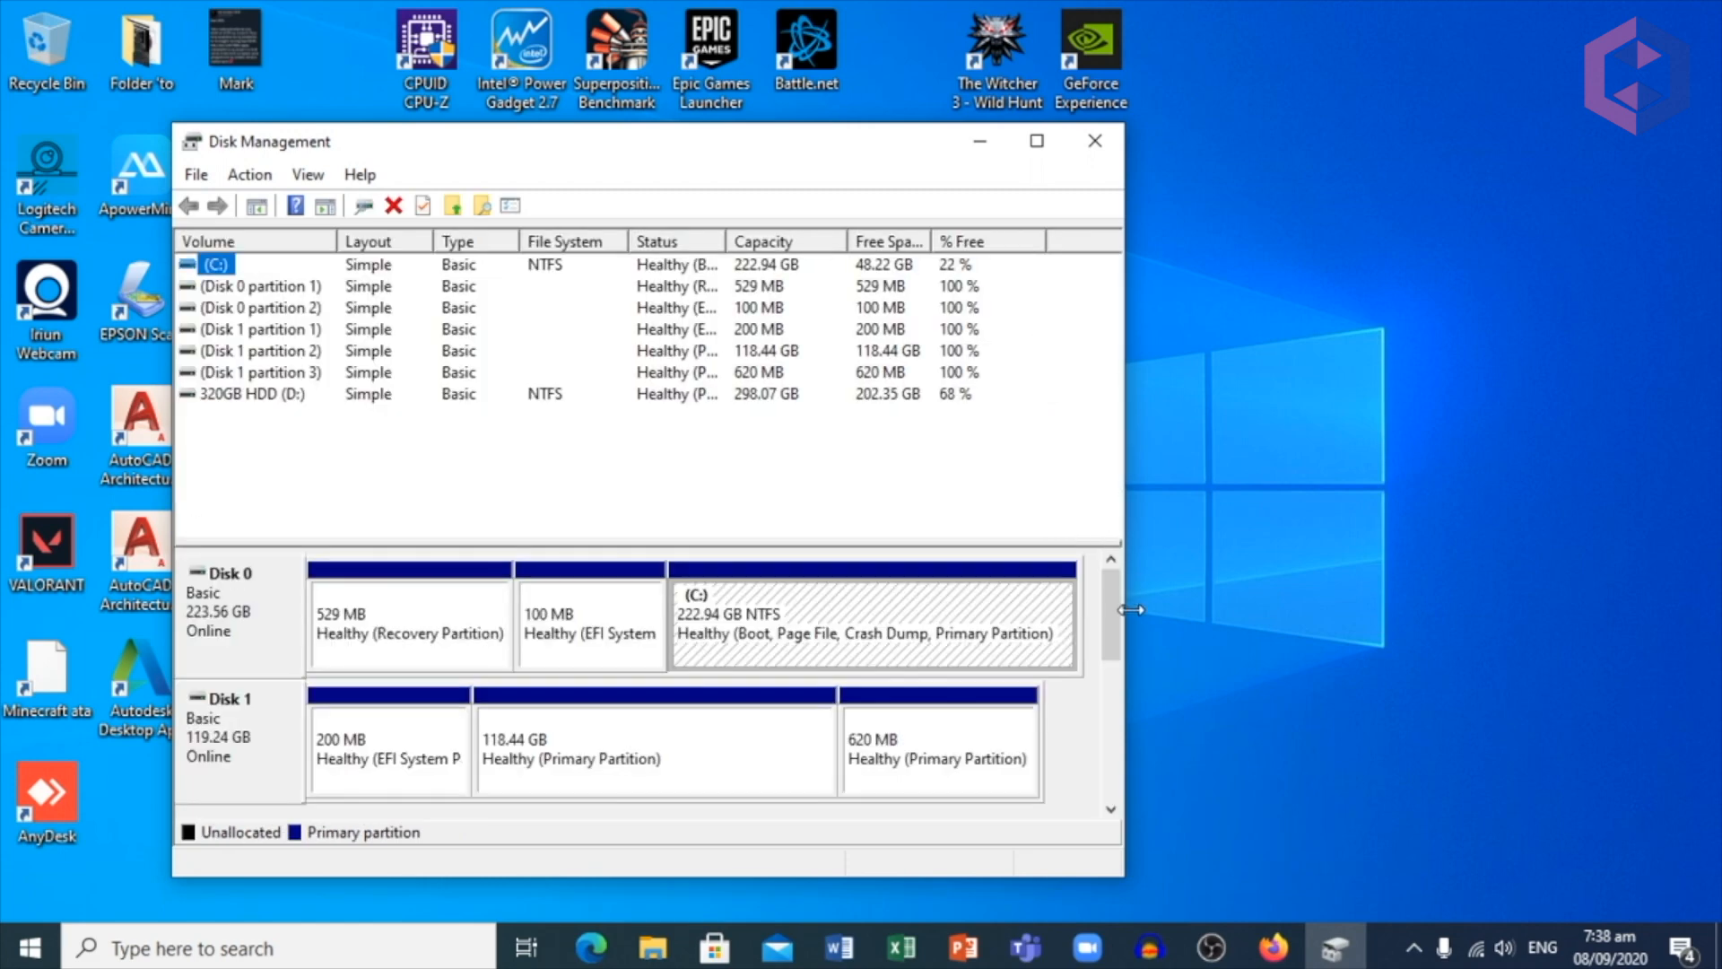
drag(1107, 627, 1112, 740)
click(670, 619)
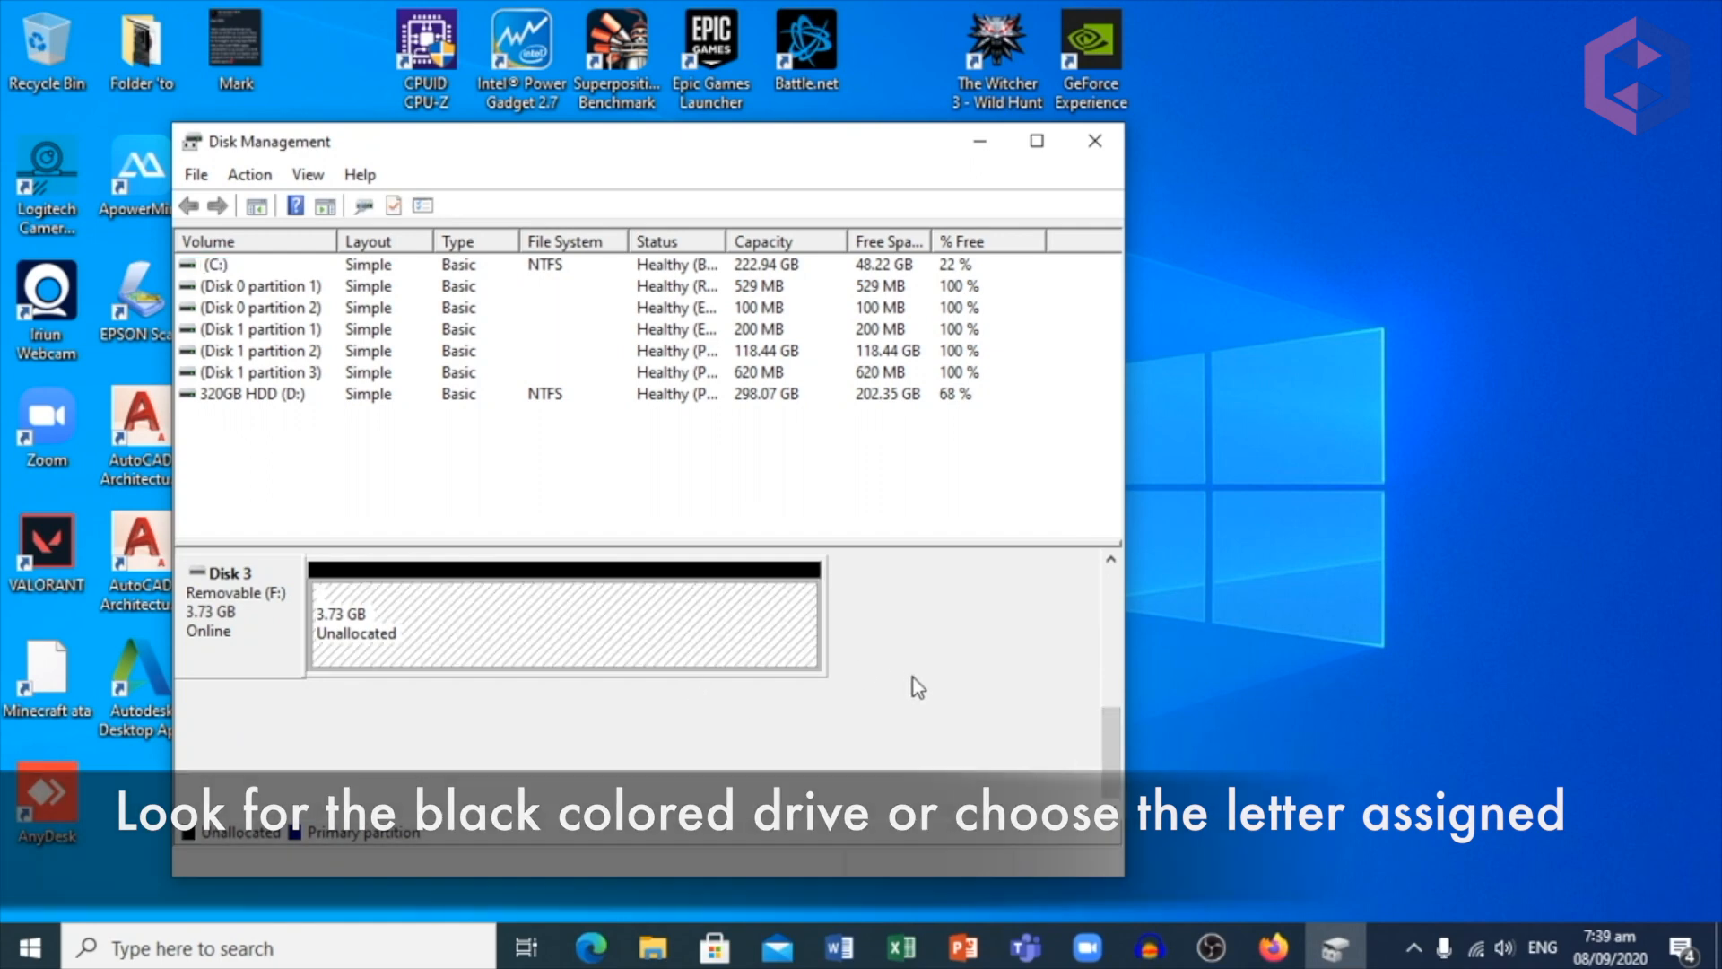
Create a new simple volume on Disk 3's unallocated space with the full 3817 MB size and drive letter E.
right_click(610, 619)
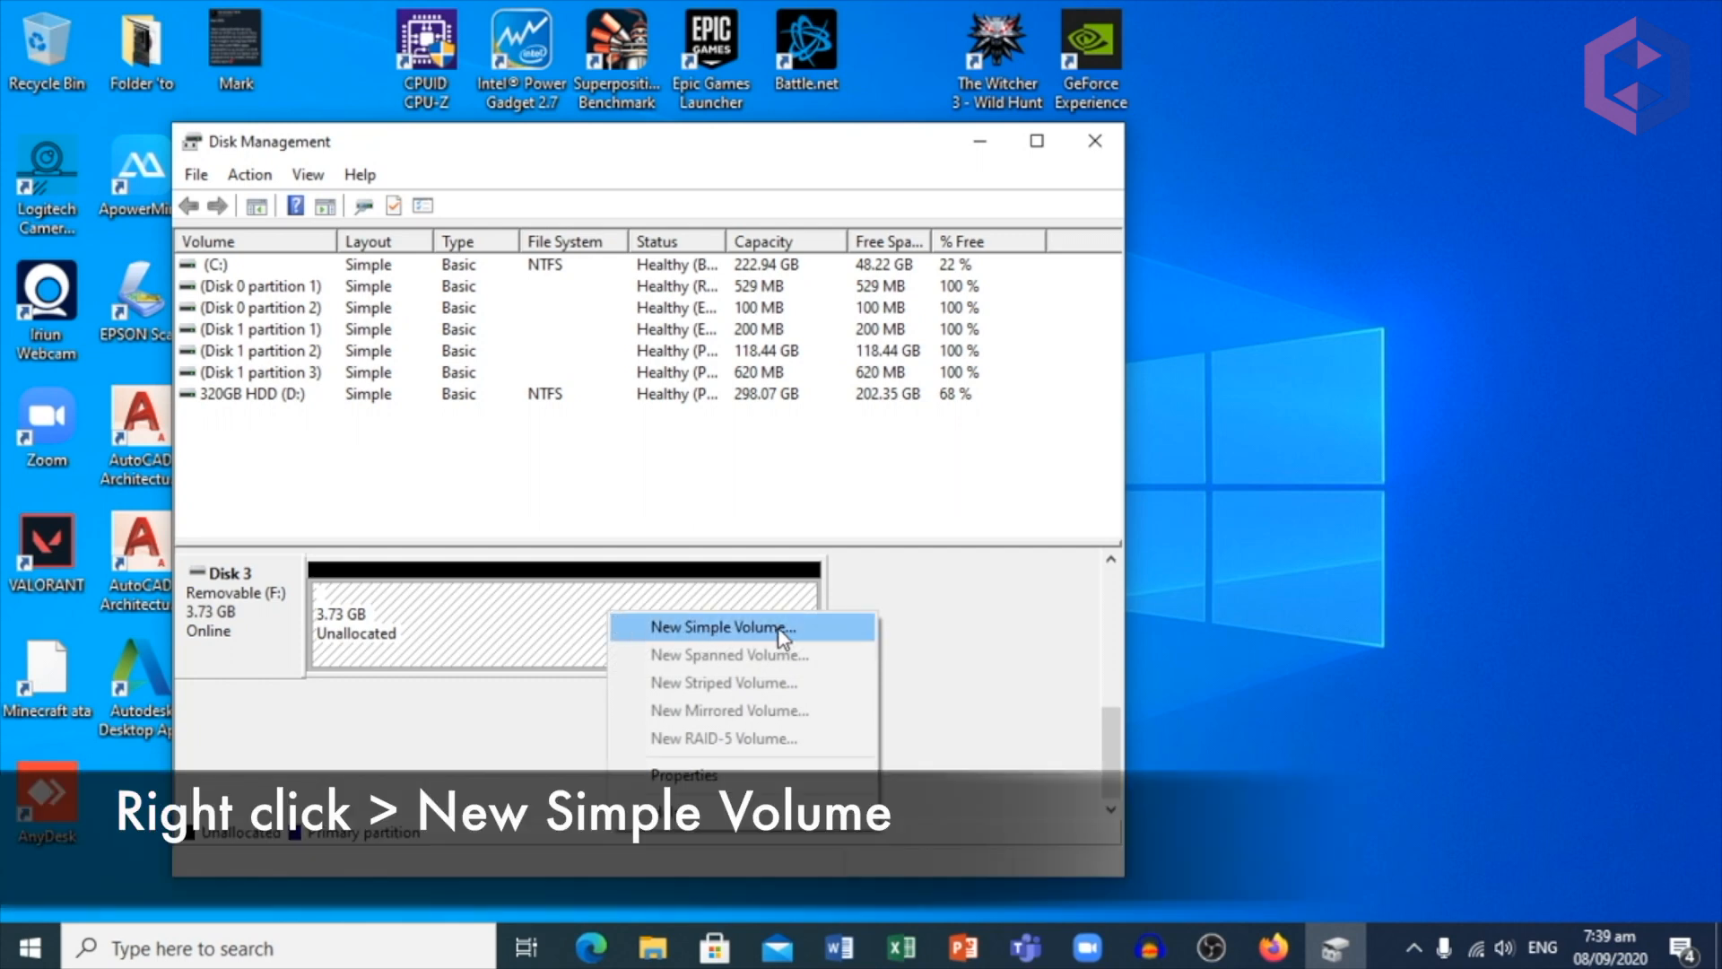
click(839, 632)
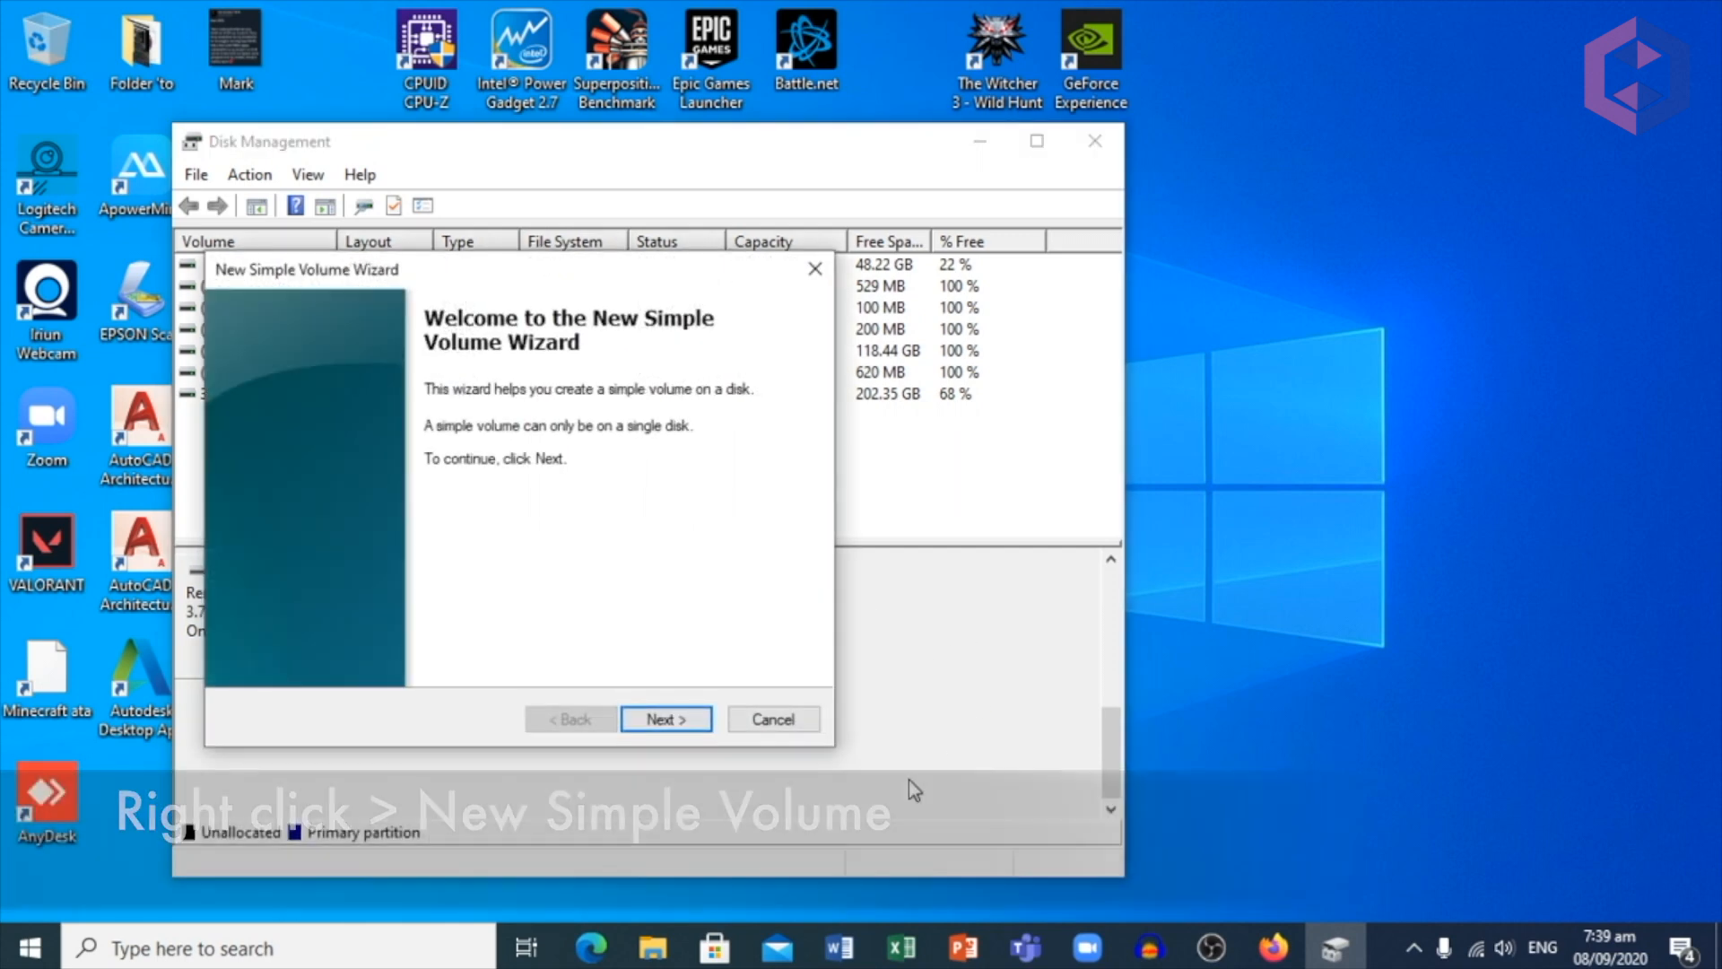
click(698, 723)
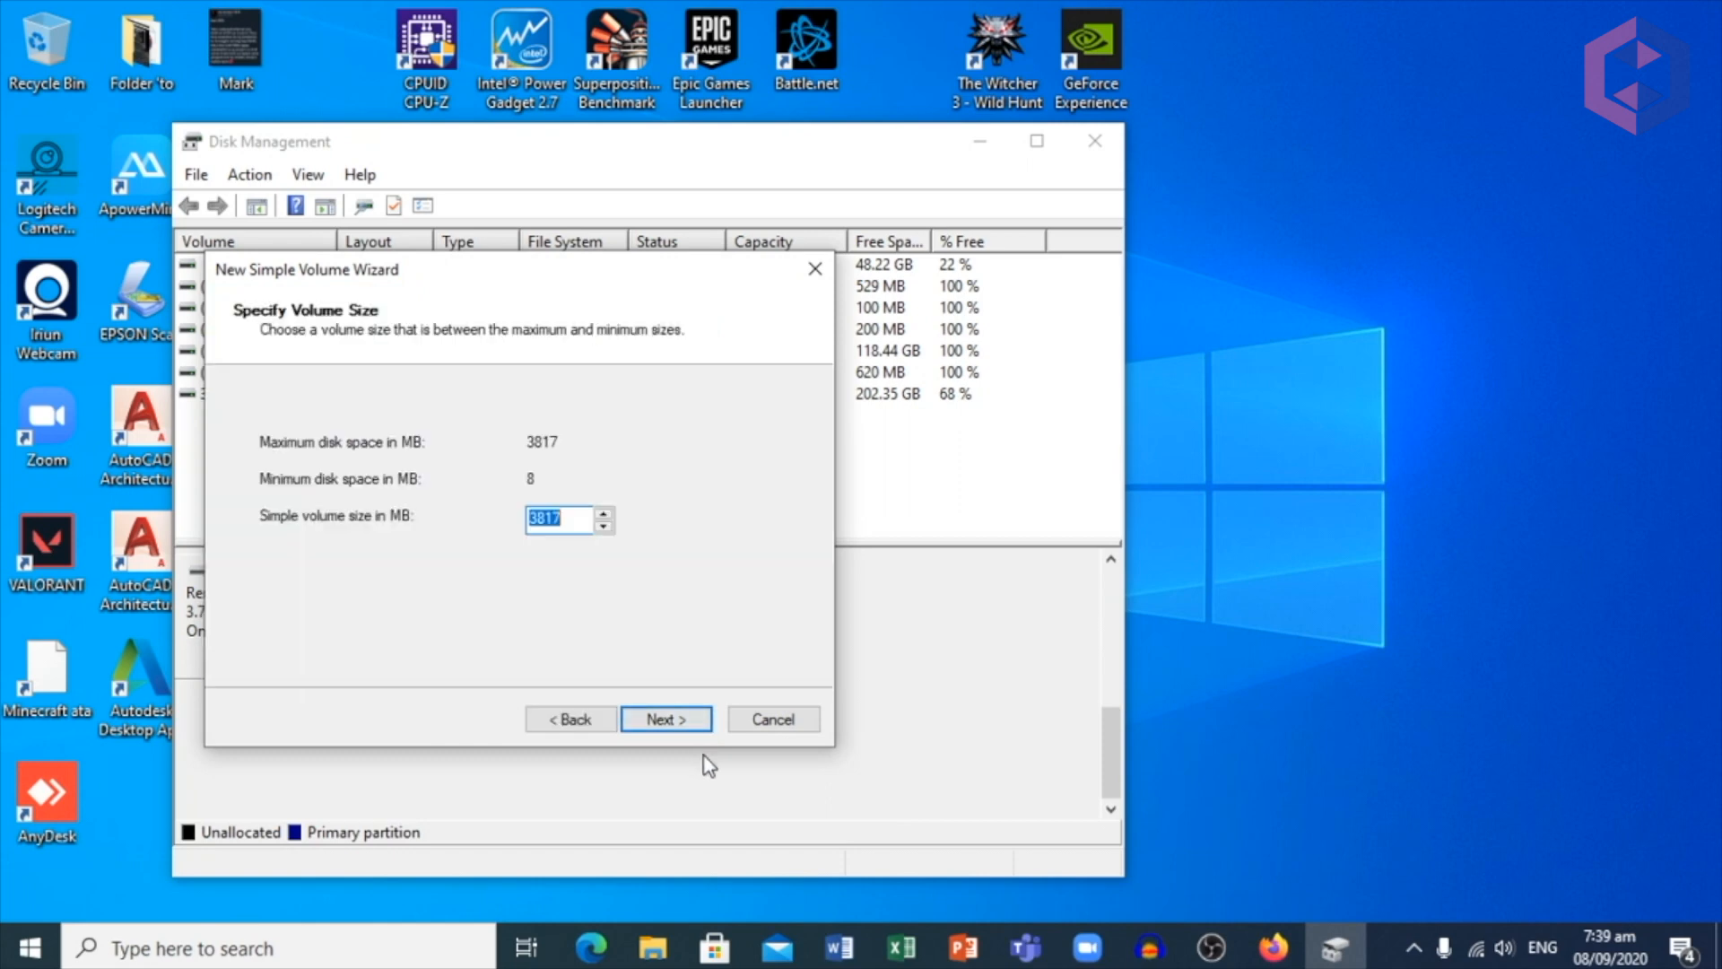
click(695, 729)
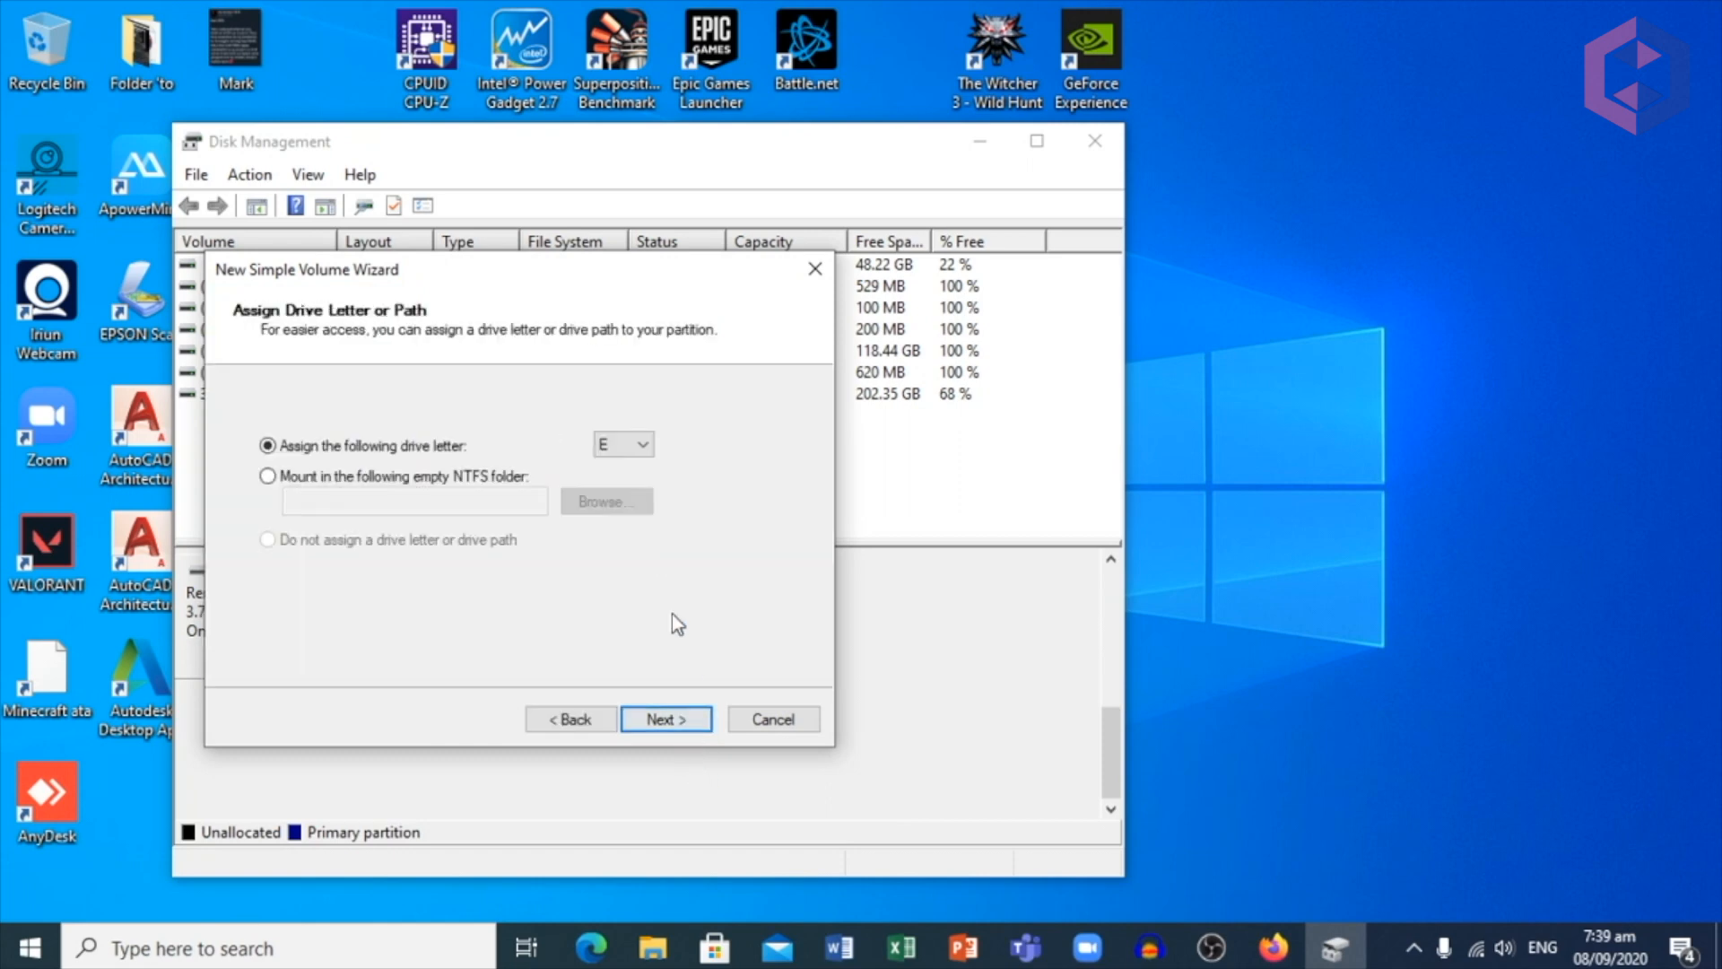
click(692, 718)
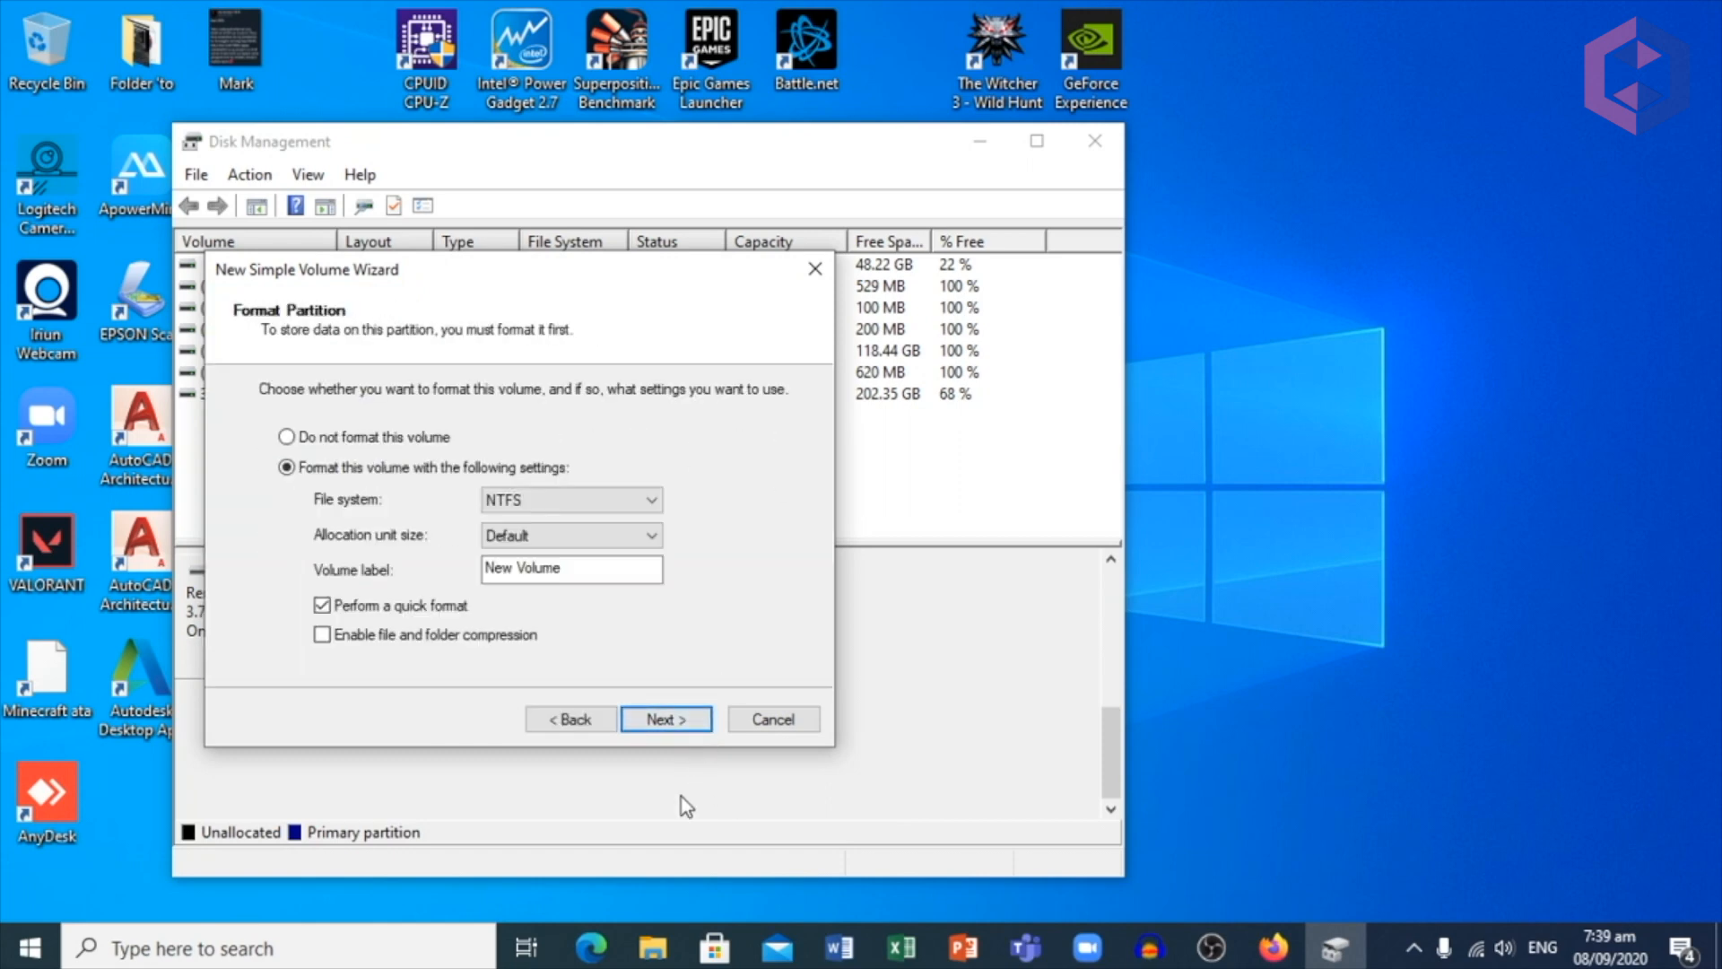
Quick-format the new volume as NTFS with default allocation units and the label 4GB, and close the drive and Disk Management windows.
drag(585, 568, 400, 569)
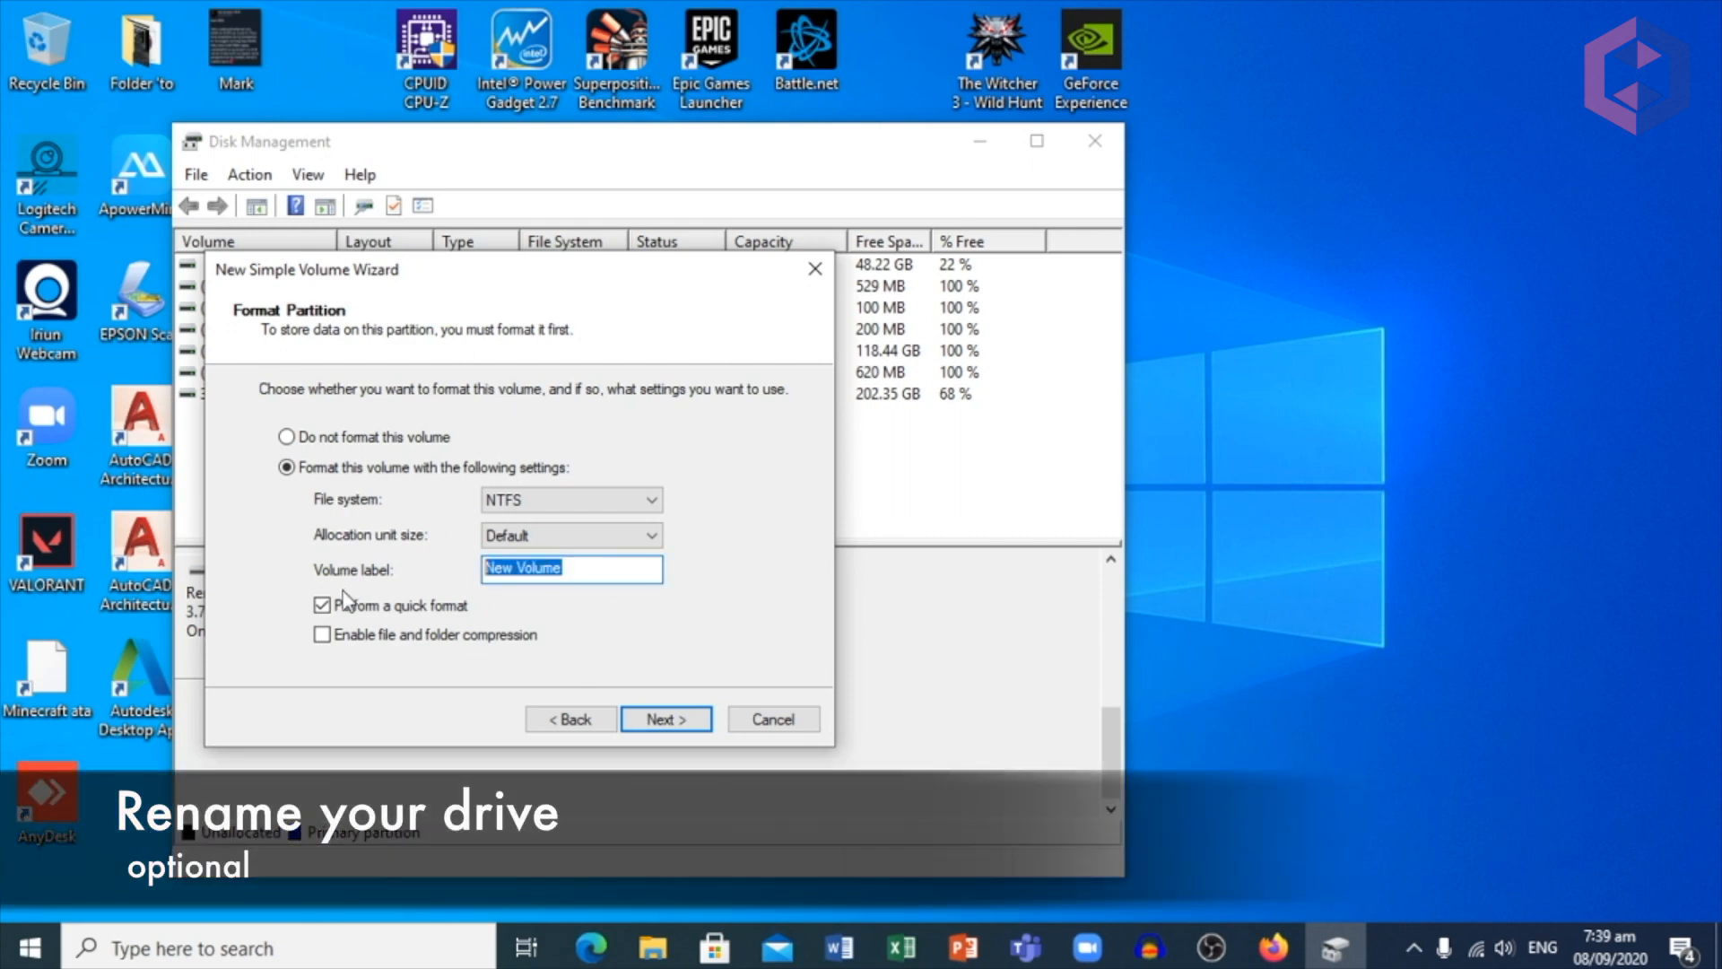
text(4GB)
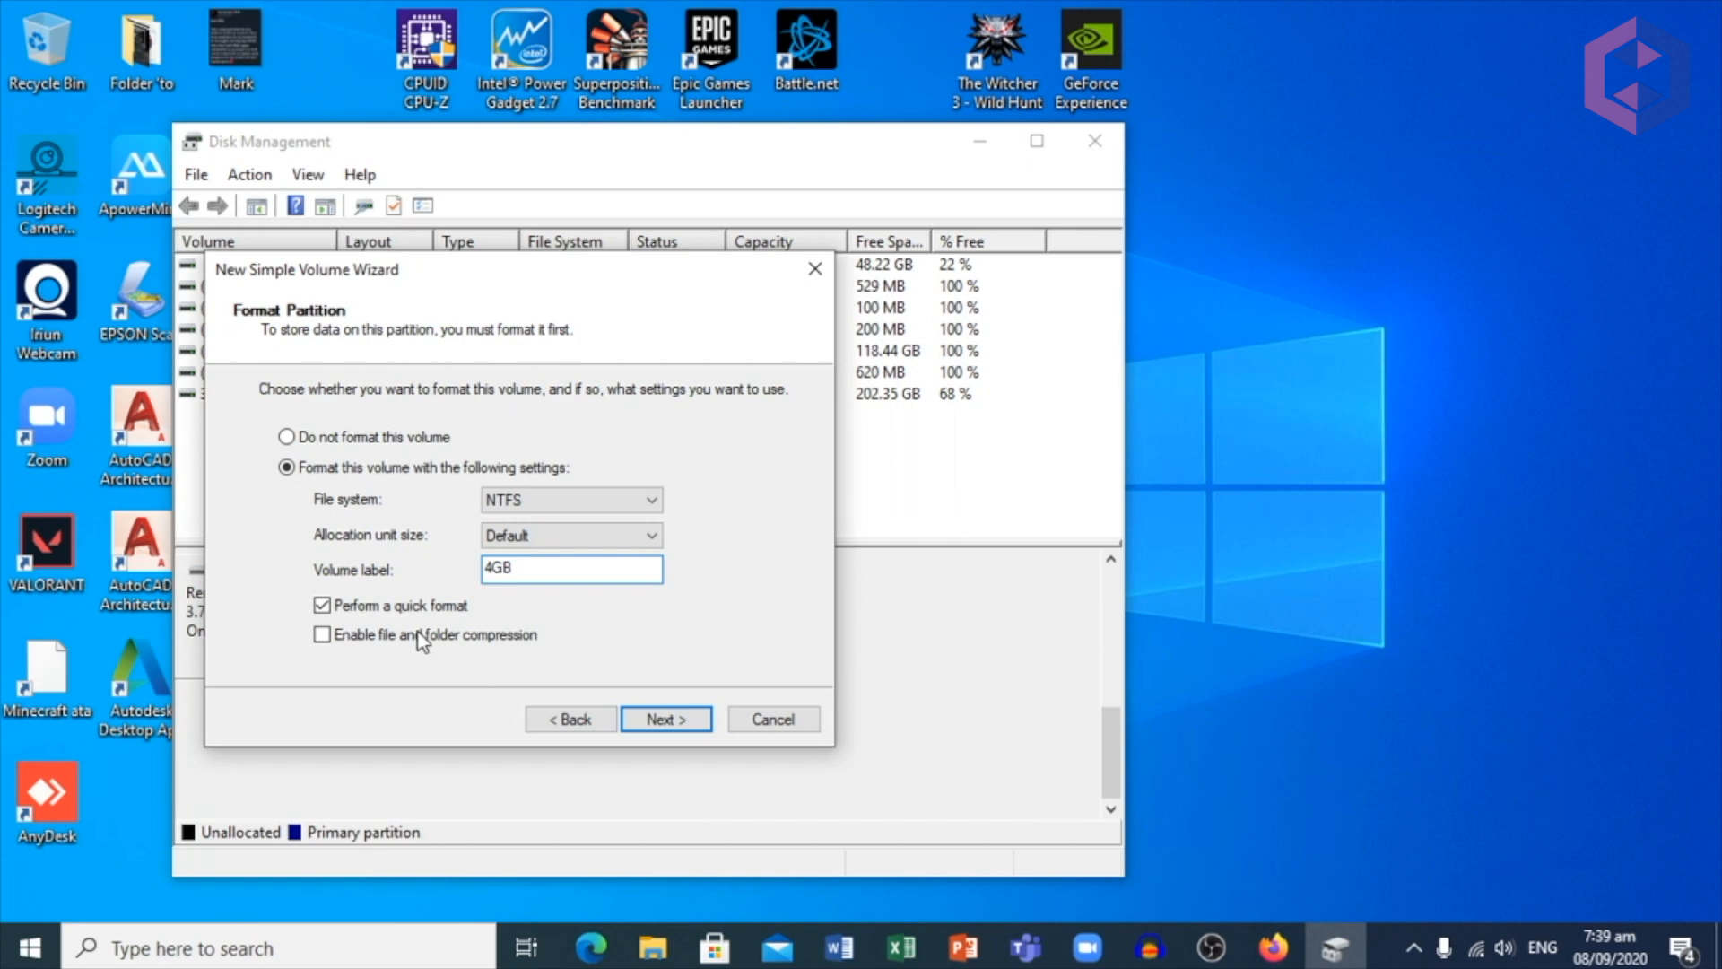
click(680, 720)
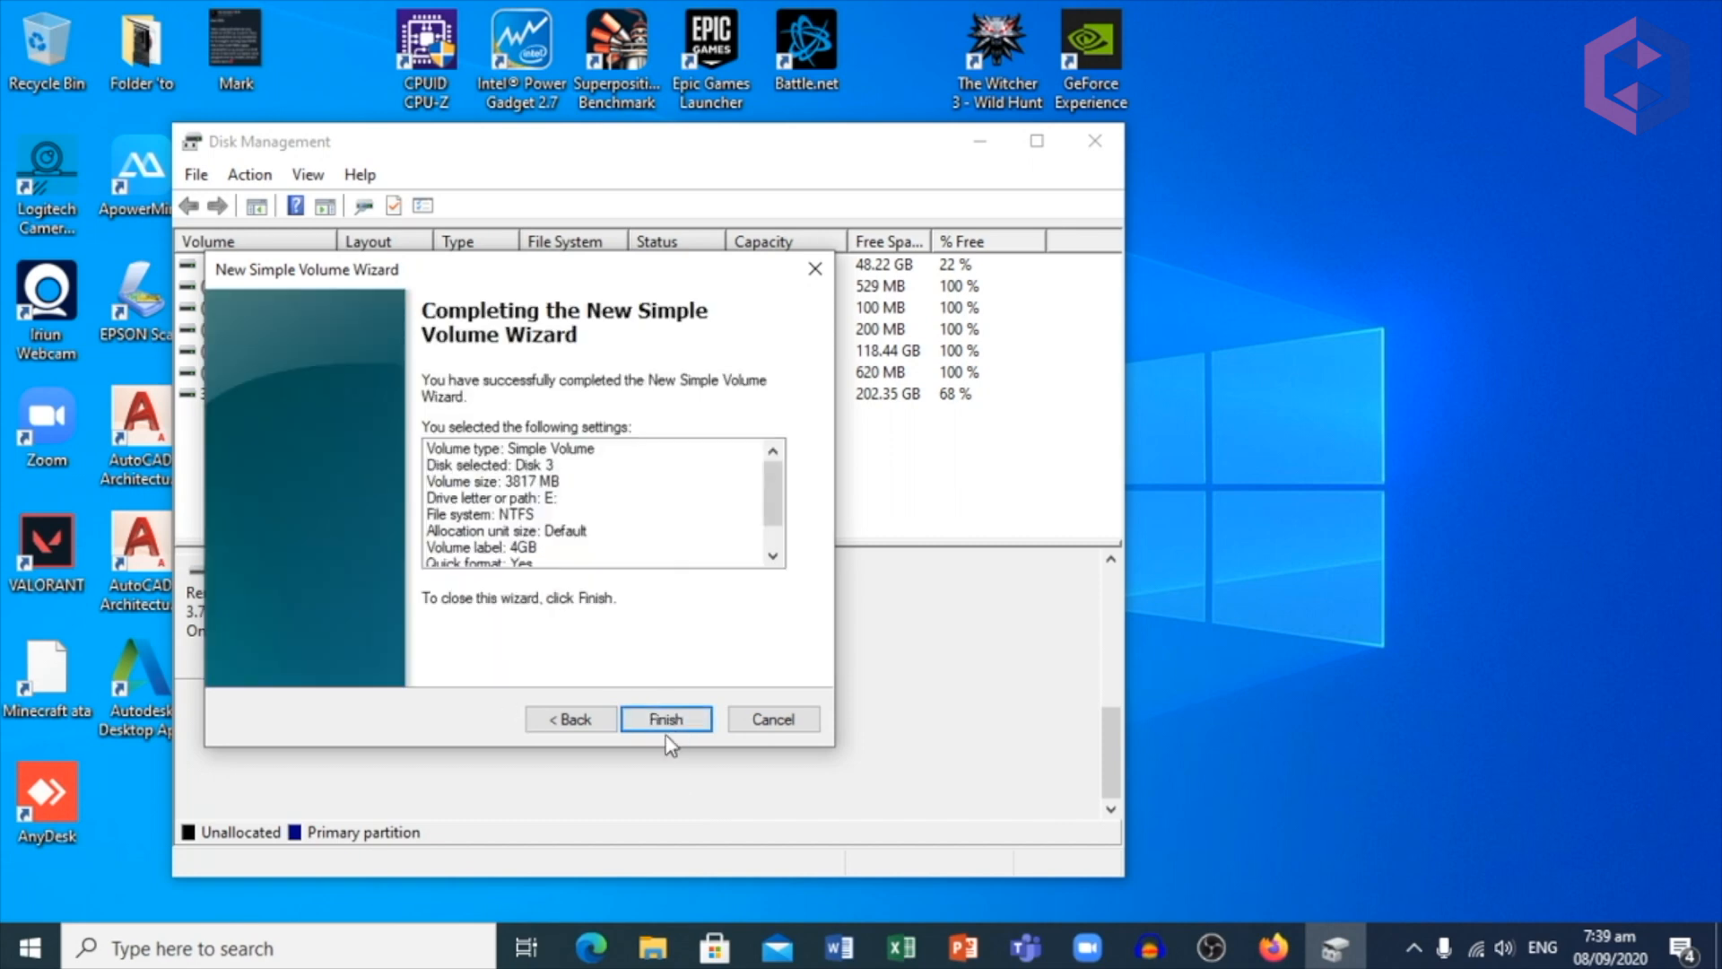
click(668, 727)
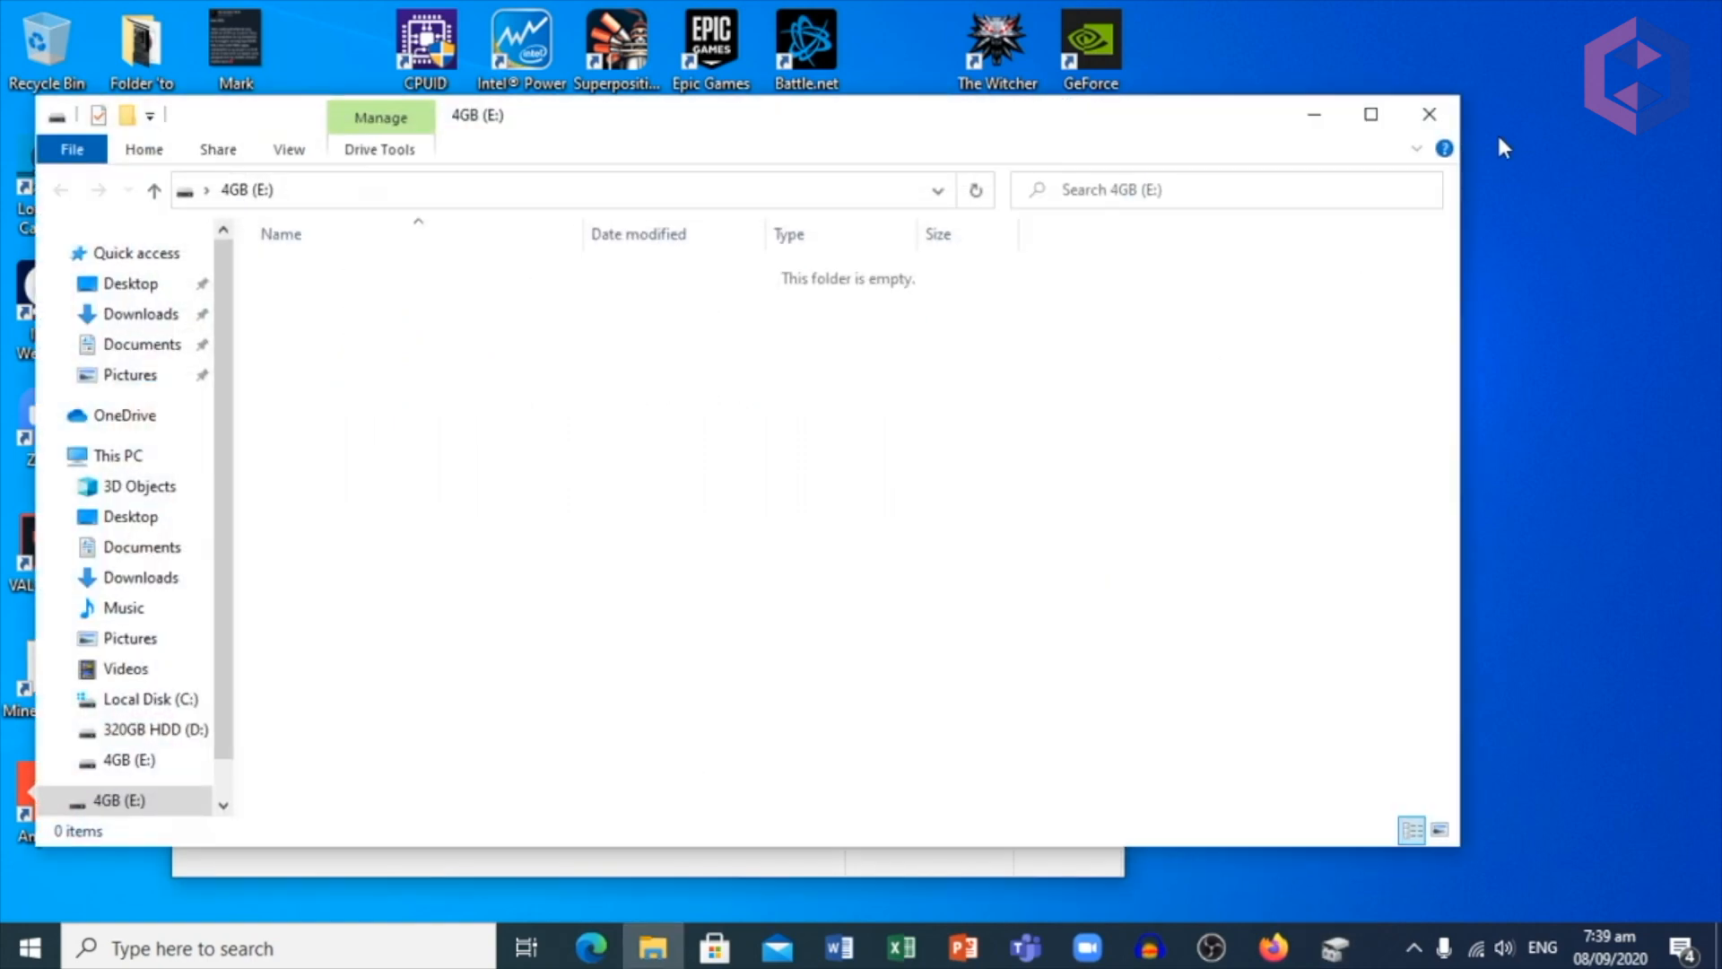
click(1445, 112)
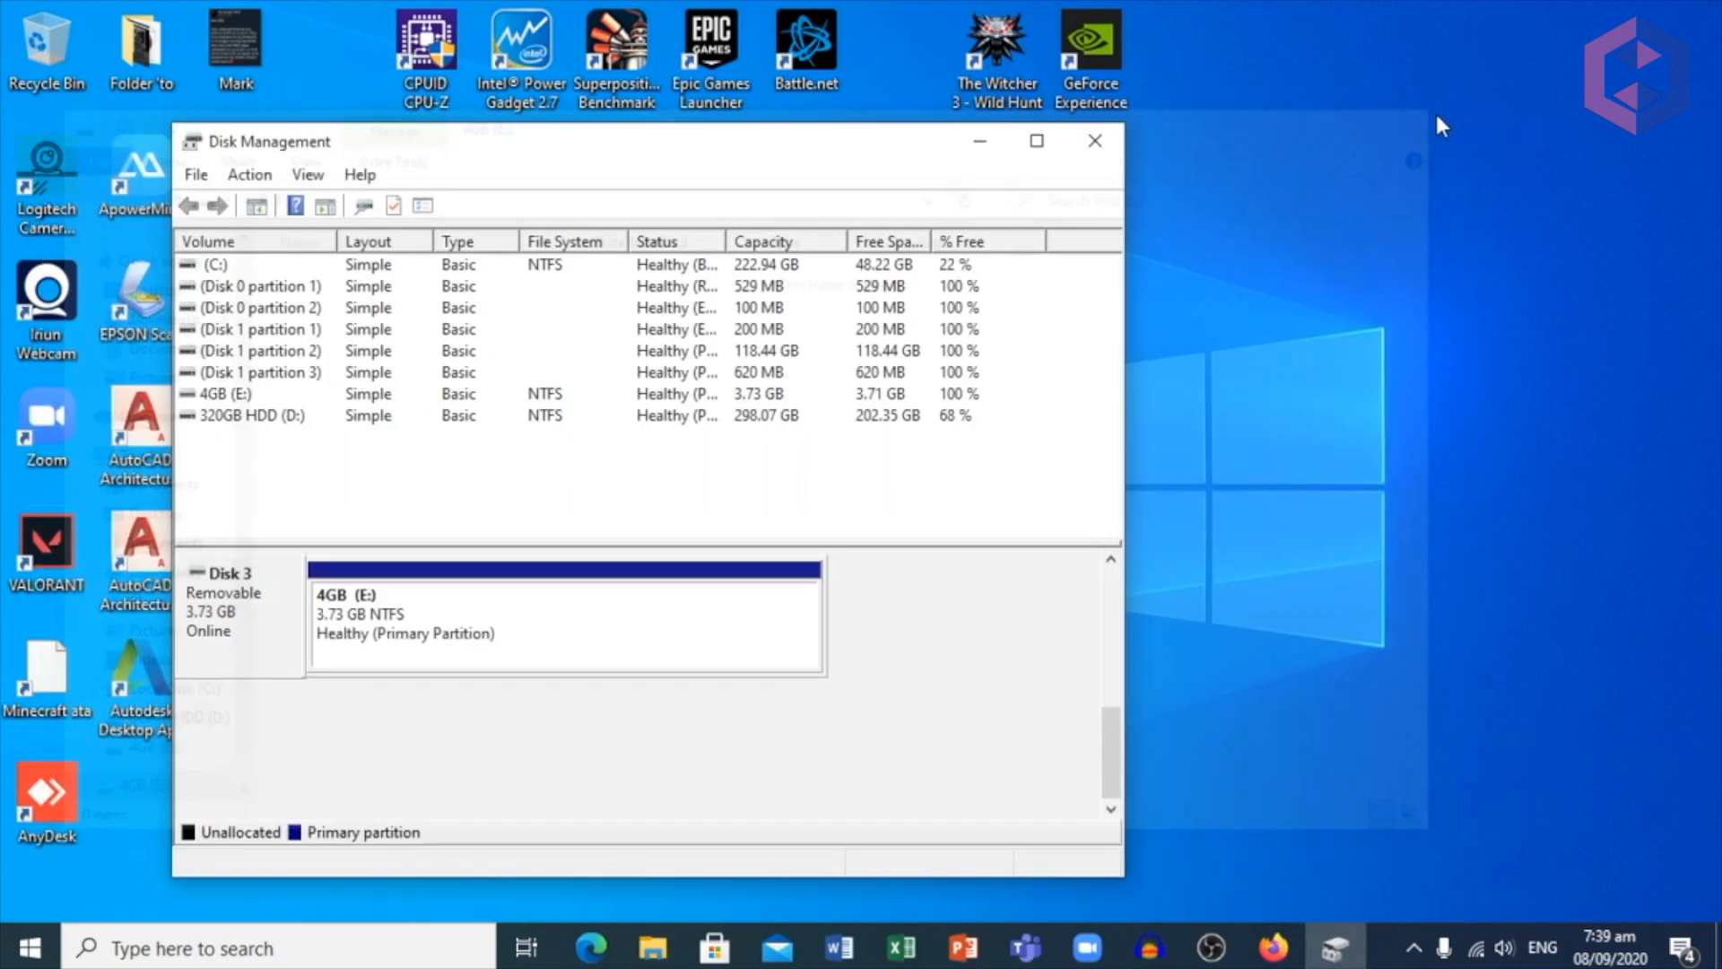
click(1098, 140)
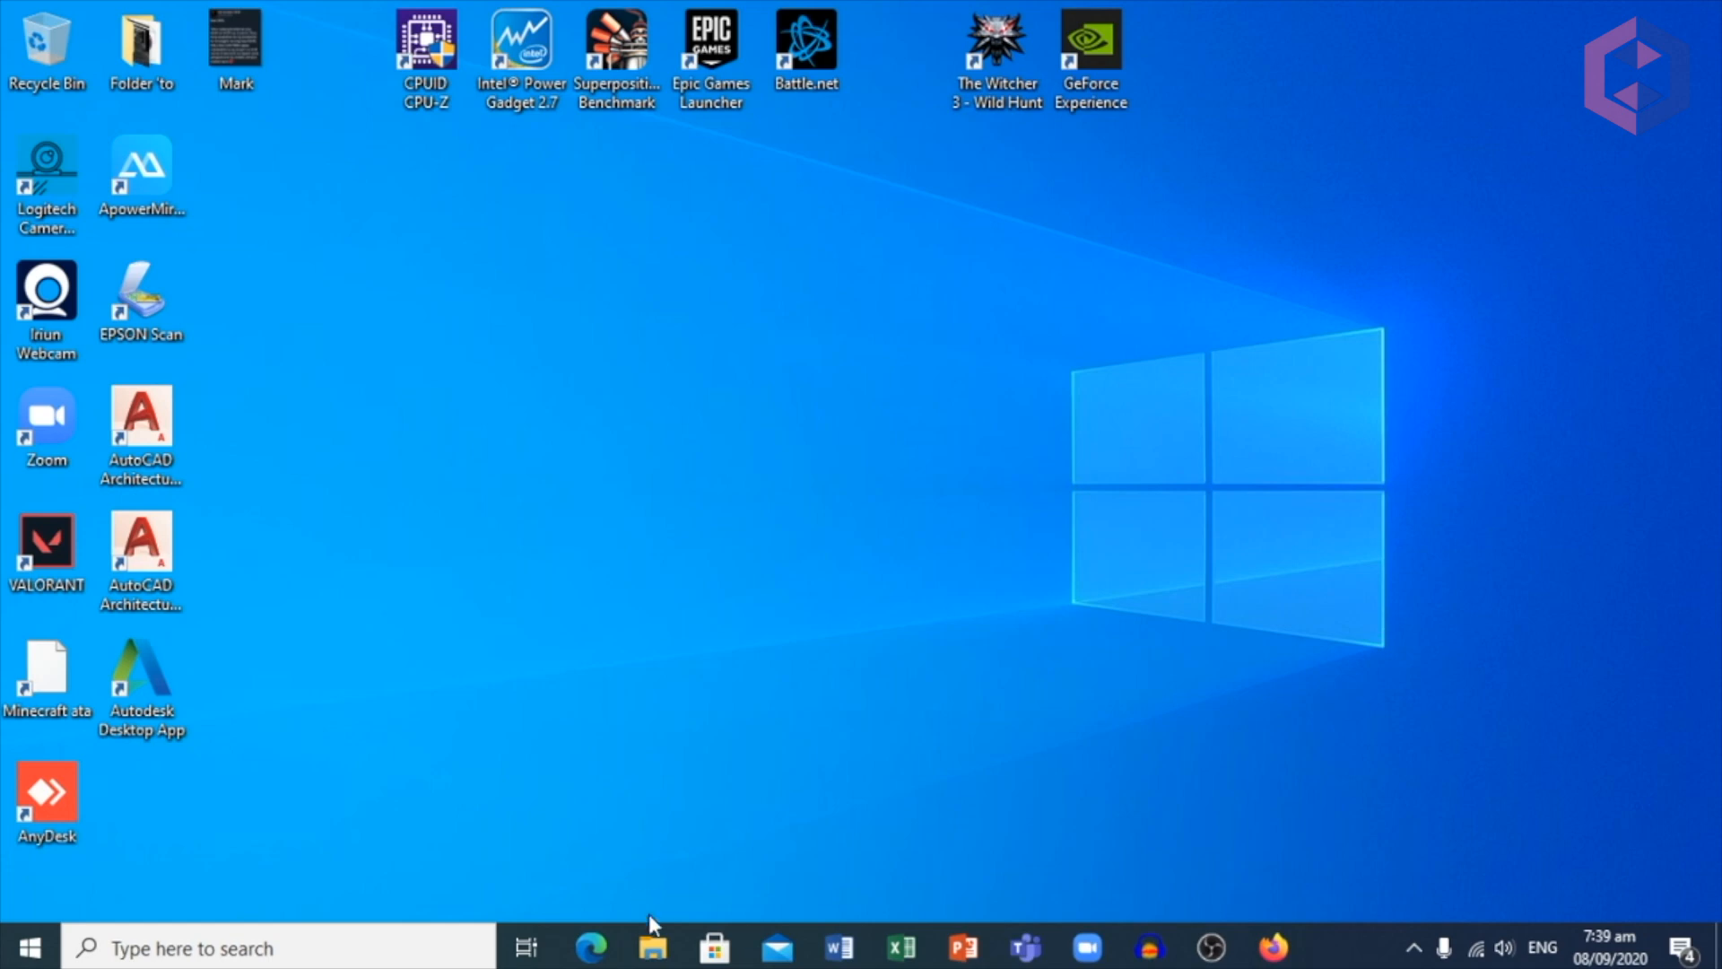
Check the capacity of the 4GB (E:) drive in its properties from File Explorer.
click(661, 944)
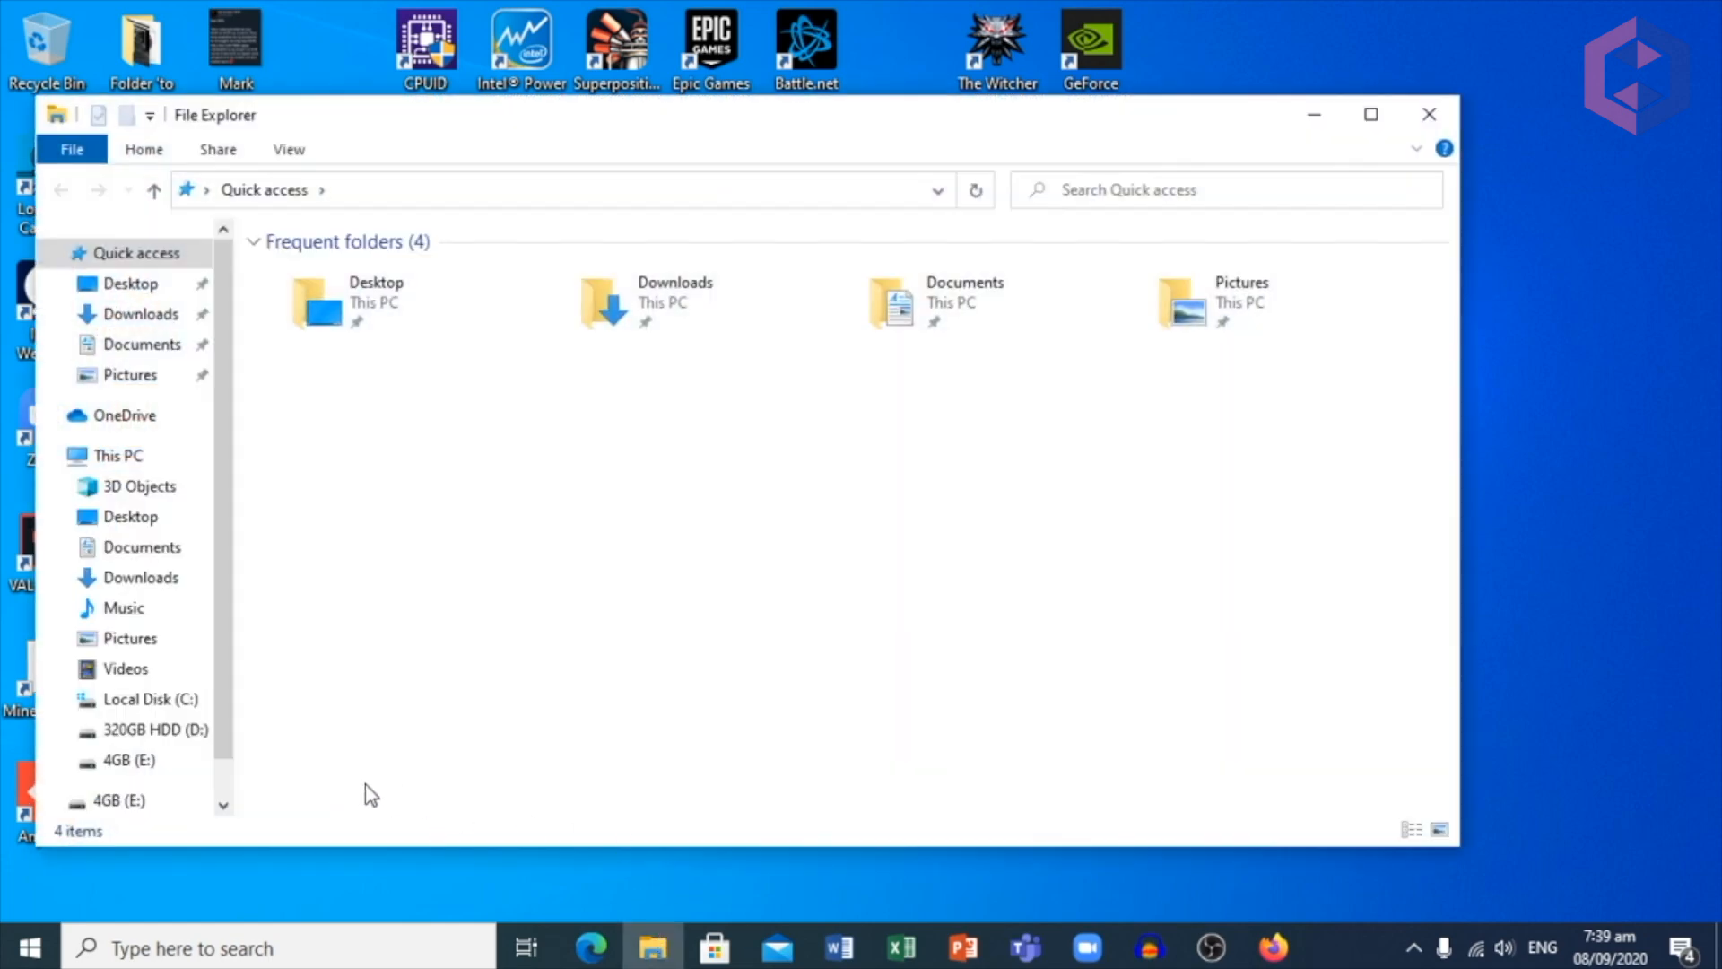
right_click(152, 765)
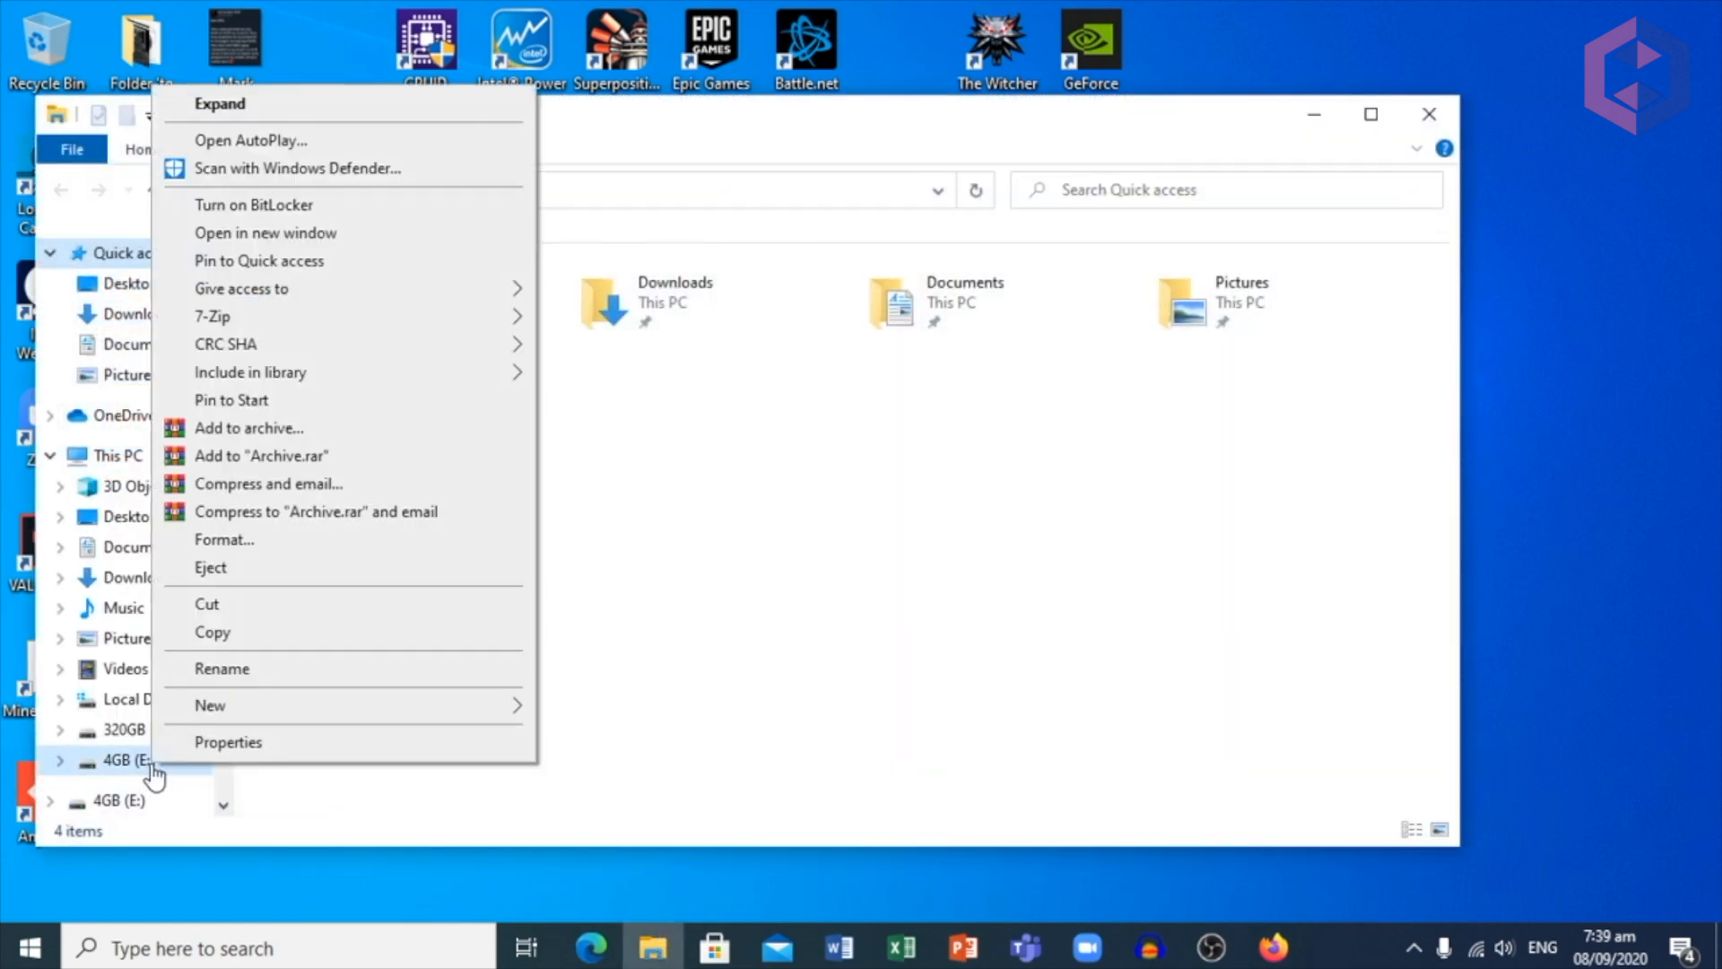
click(237, 746)
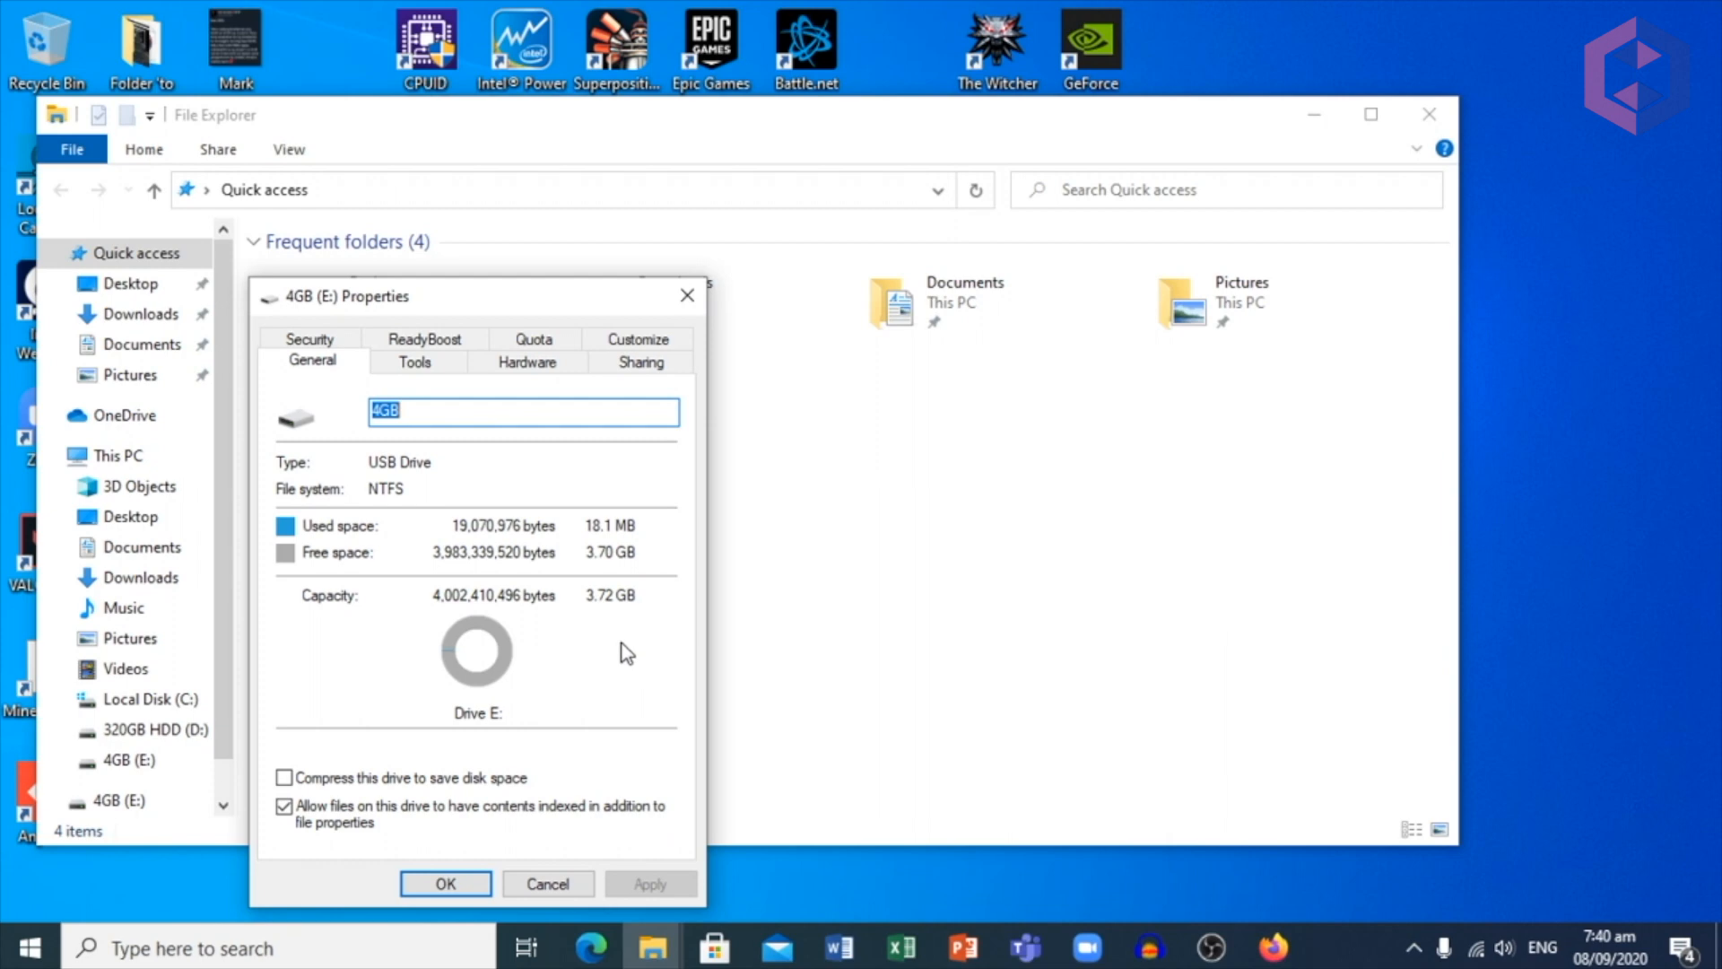
click(558, 881)
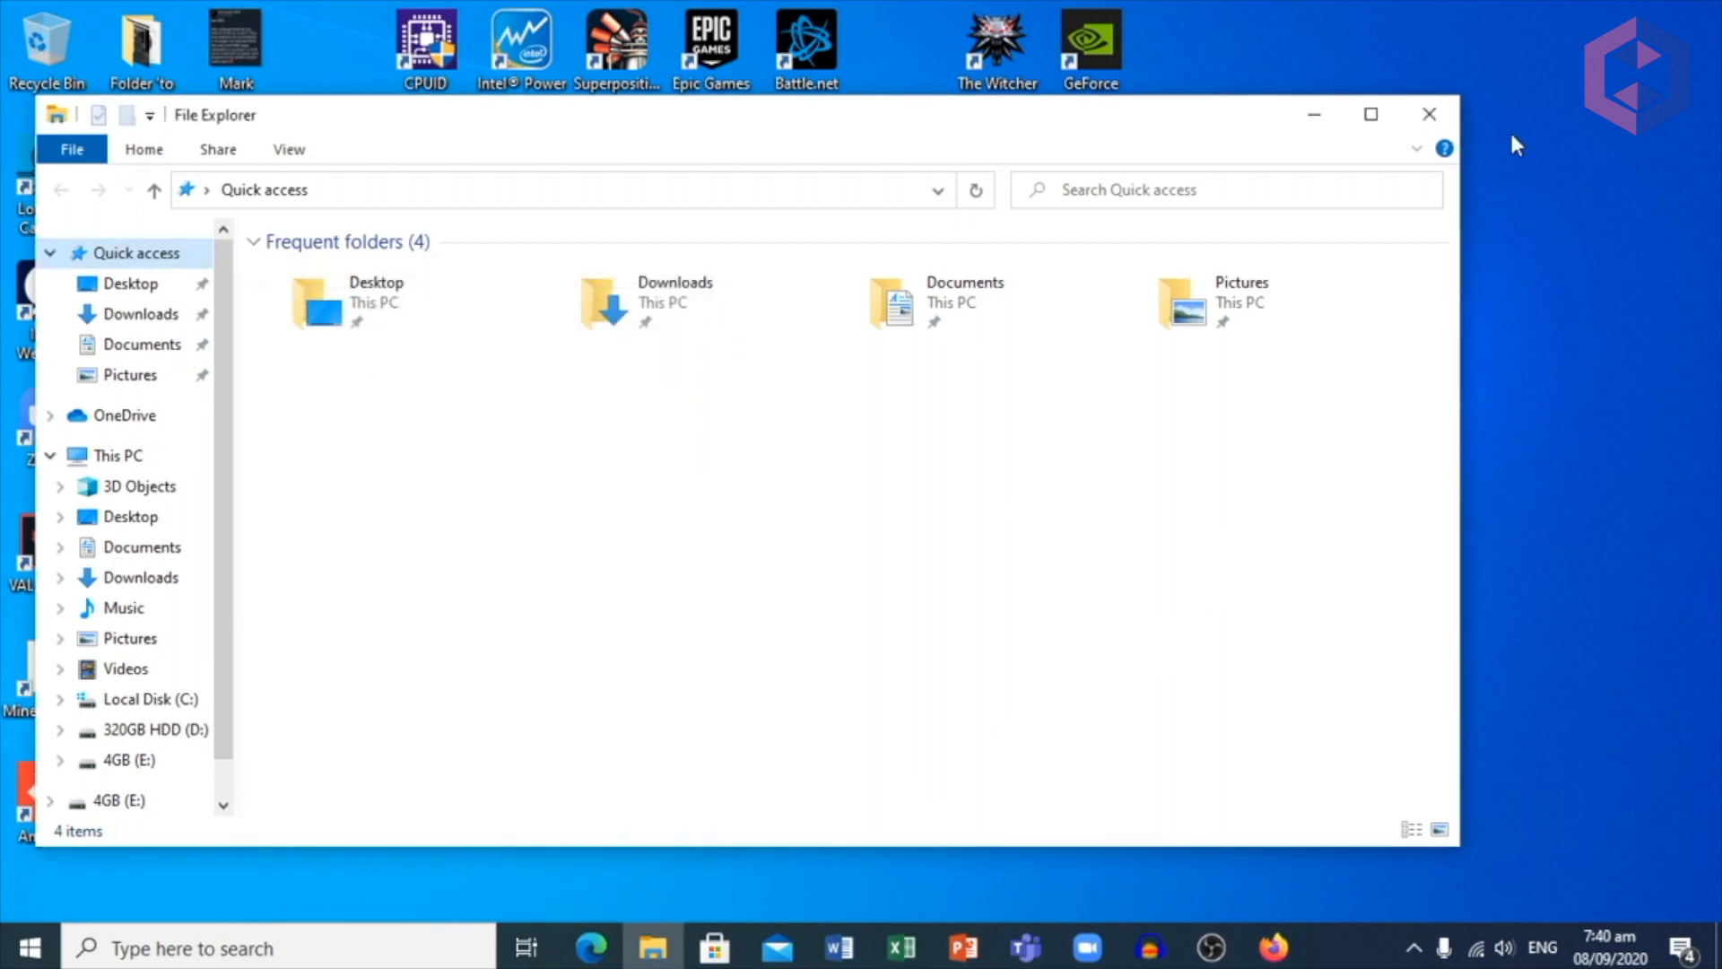